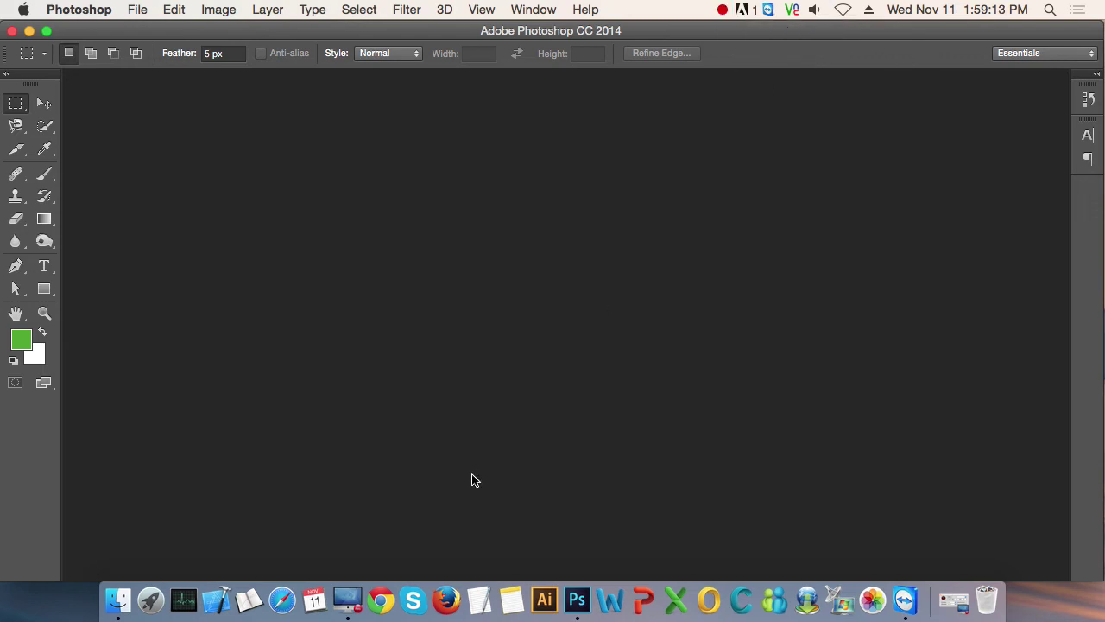
# Create a new 1000 × 1000 pixel white document and select the Move tool.
pyautogui.press('super+n')
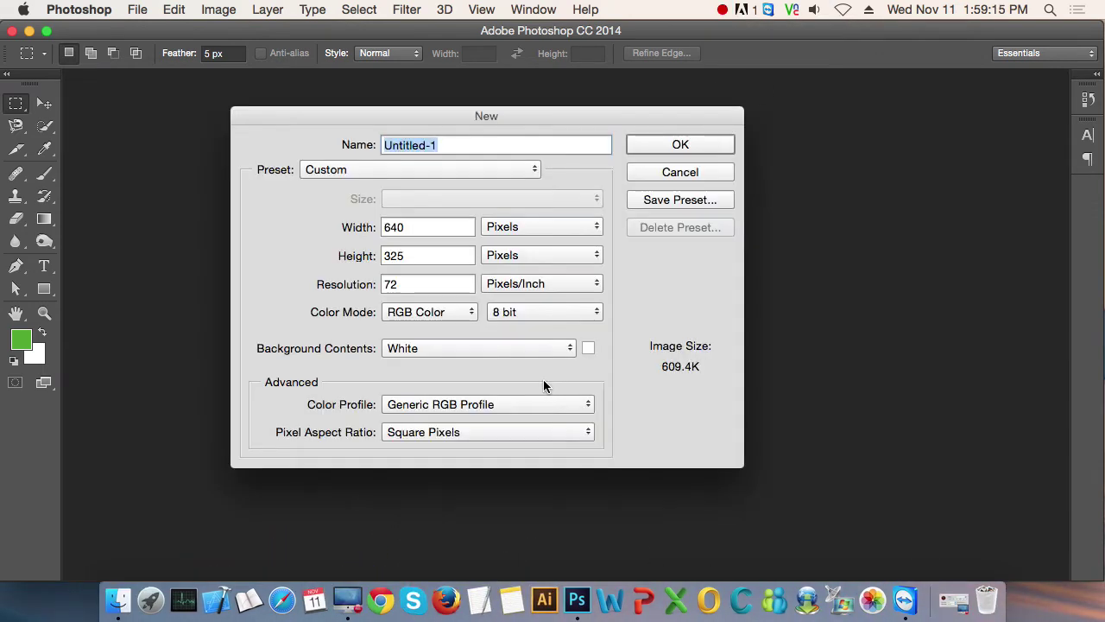
pyautogui.doubleClick(444, 227)
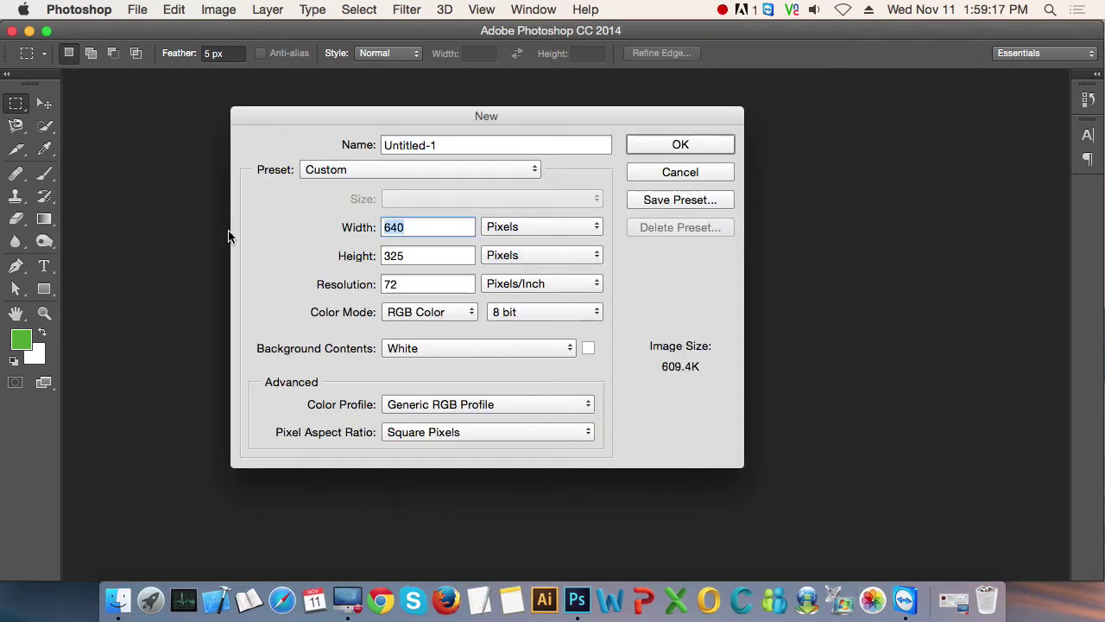
pyautogui.write('1000')
pyautogui.press('Tab')
pyautogui.write('100')
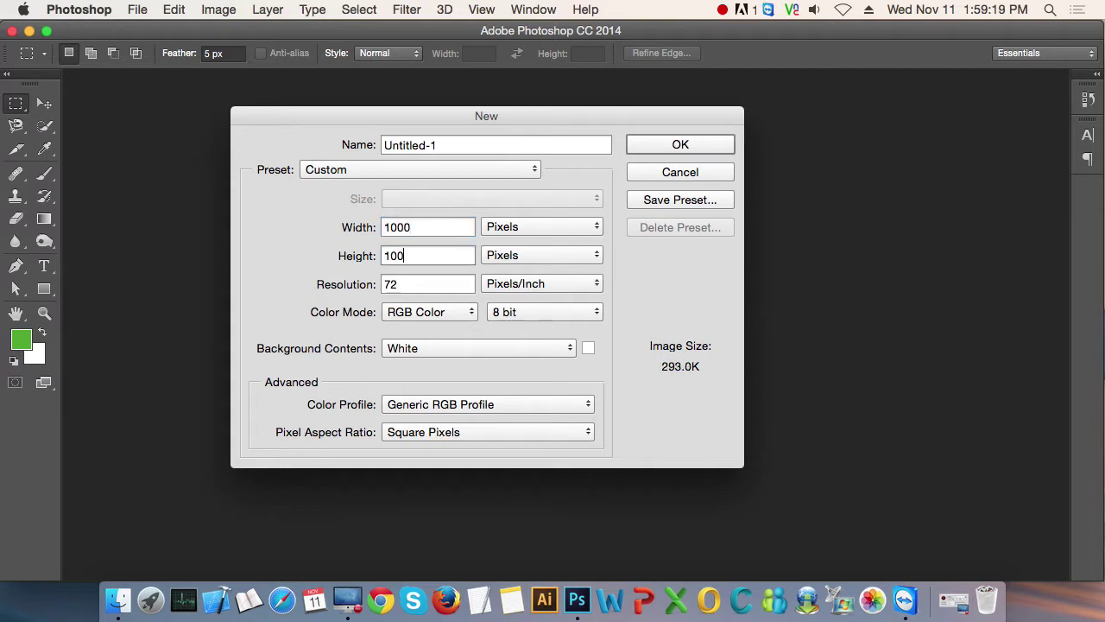
pyautogui.write('0')
pyautogui.press('Return')
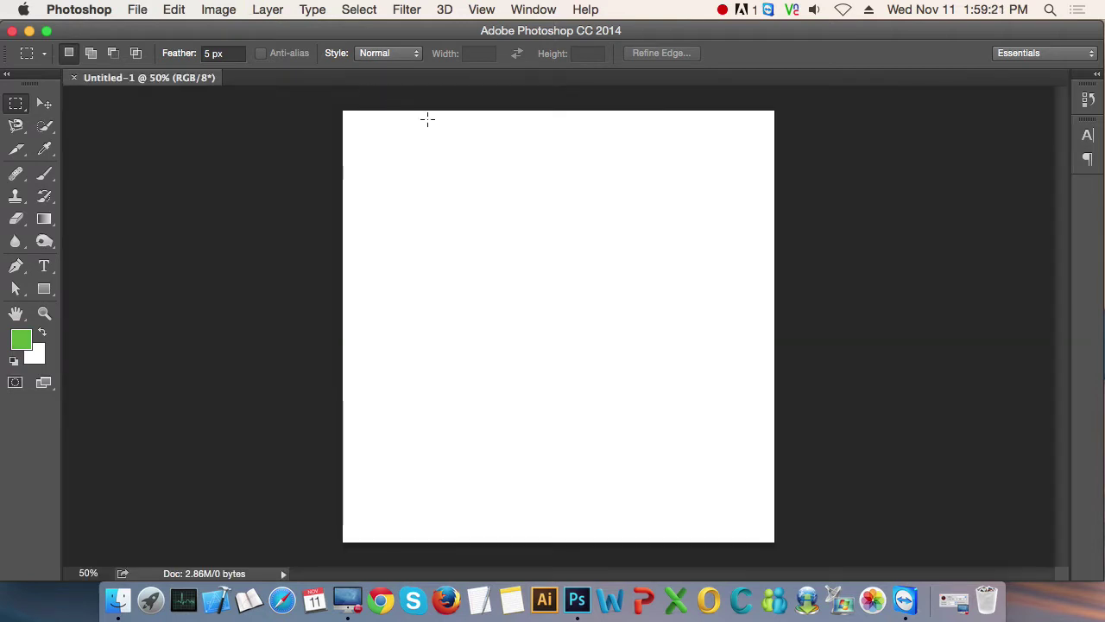
pyautogui.click(44, 103)
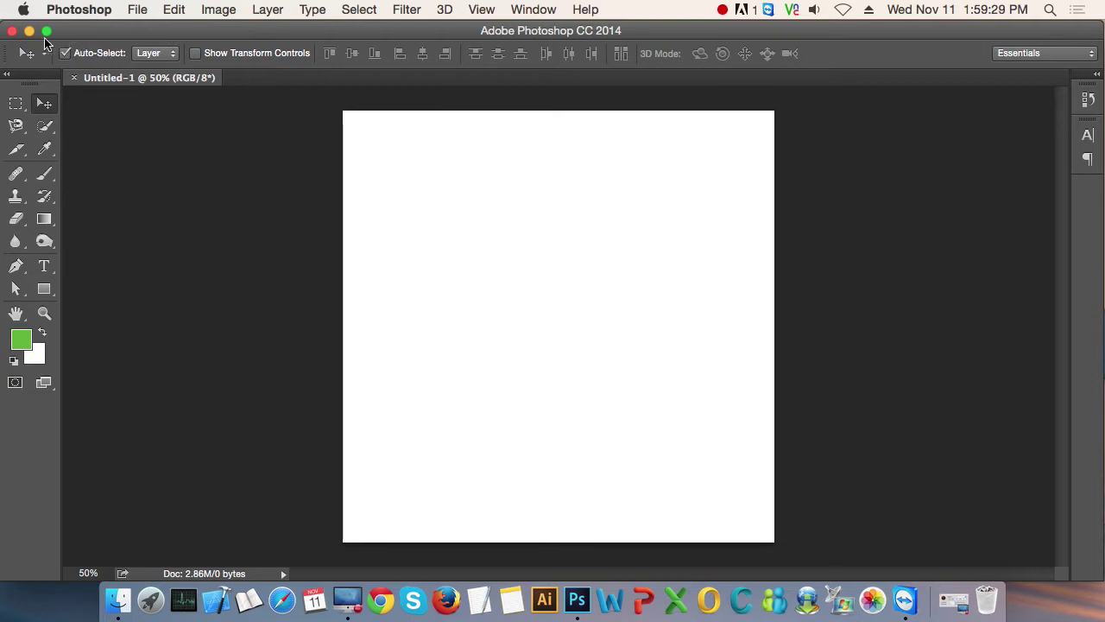
# Drag Green-Beautiful-Background-Free-HD1-1280x720.jpg from the desktop into Photoshop to open it.
pyautogui.click(29, 32)
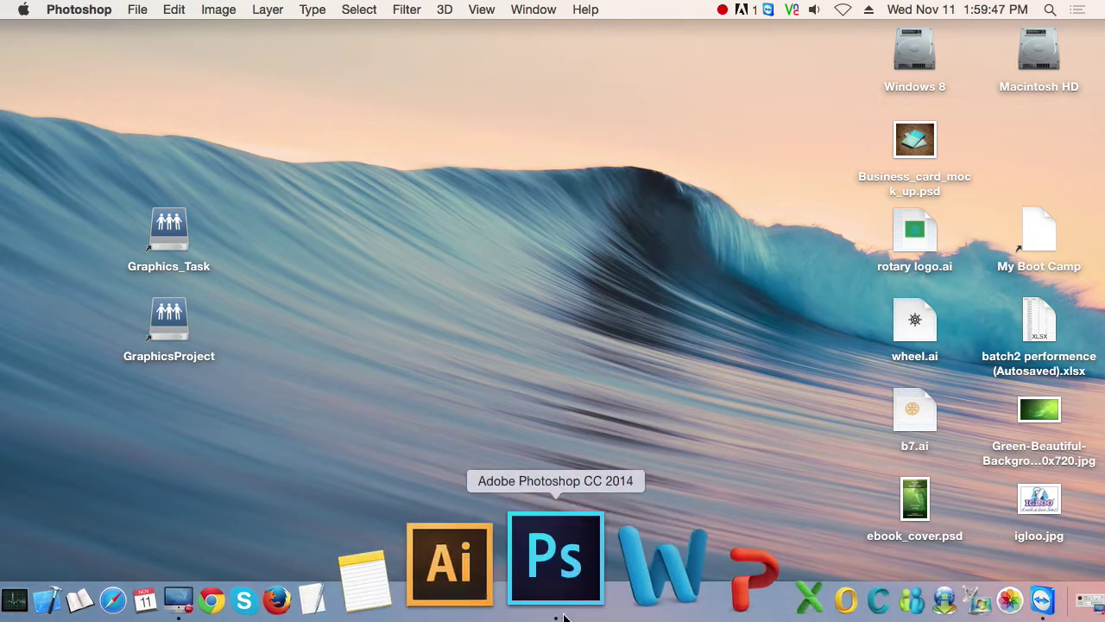
pyautogui.click(1057, 421)
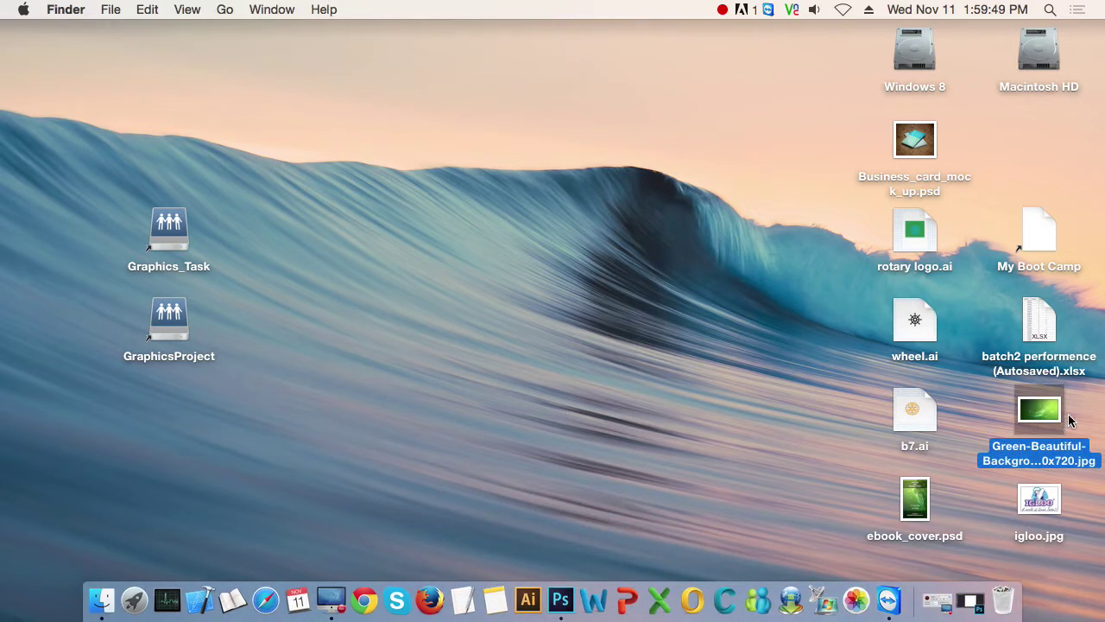
pyautogui.click(784, 439)
pyautogui.click(1049, 415)
pyautogui.moveTo(1049, 415)
pyautogui.mouseDown()
pyautogui.moveTo(570, 600)
pyautogui.moveTo(567, 492)
pyautogui.mouseUp()
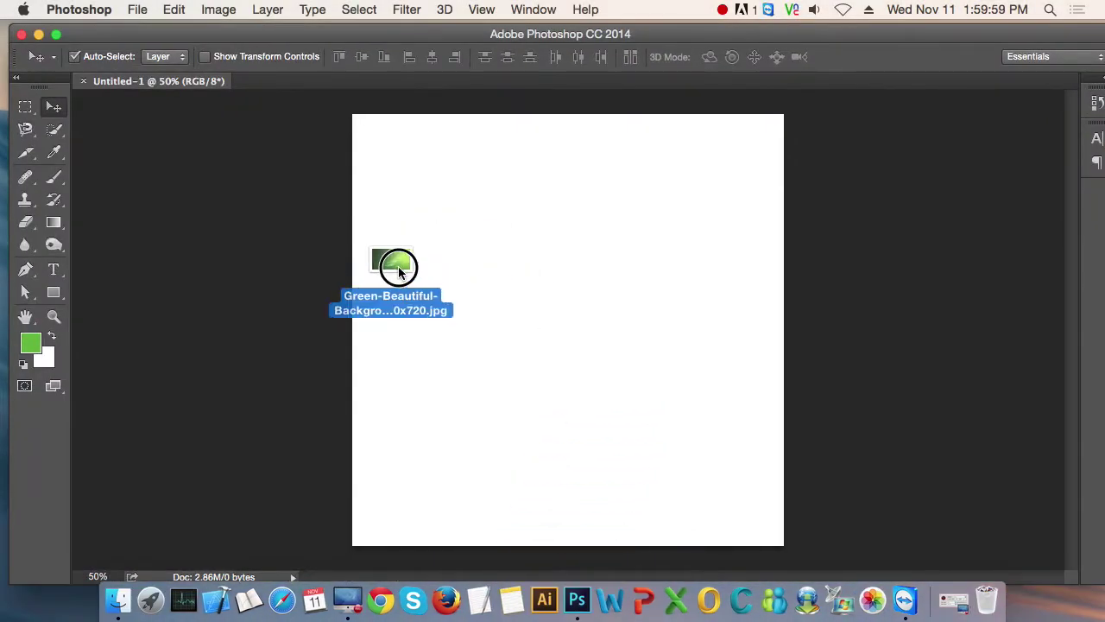
pyautogui.moveTo(567, 492)
pyautogui.mouseDown()
pyautogui.moveTo(306, 152)
pyautogui.moveTo(273, 88)
pyautogui.mouseUp()
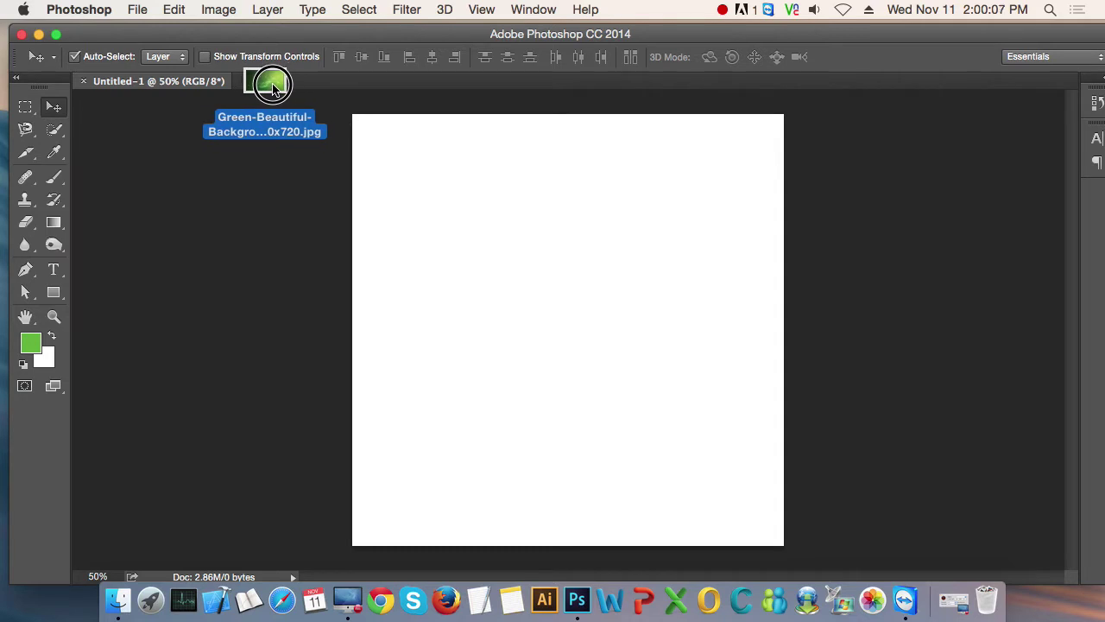
pyautogui.moveTo(275, 89); pyautogui.dragTo(271, 88)
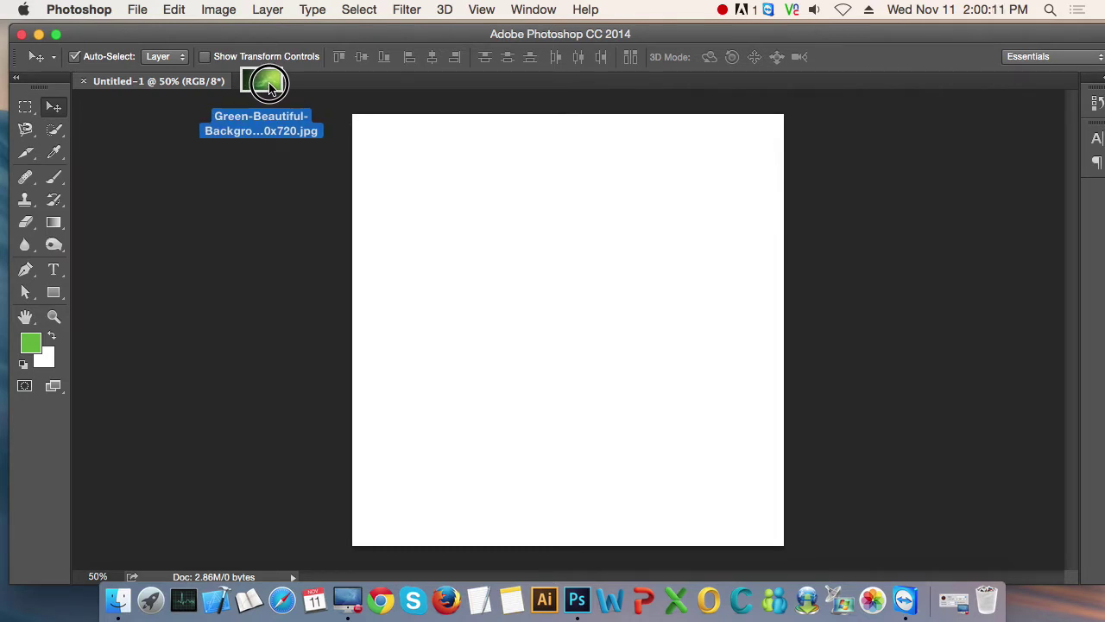
pyautogui.moveTo(270, 87)
pyautogui.mouseDown()
pyautogui.moveTo(585, 291)
pyautogui.moveTo(272, 108)
pyautogui.moveTo(267, 90)
pyautogui.mouseUp()
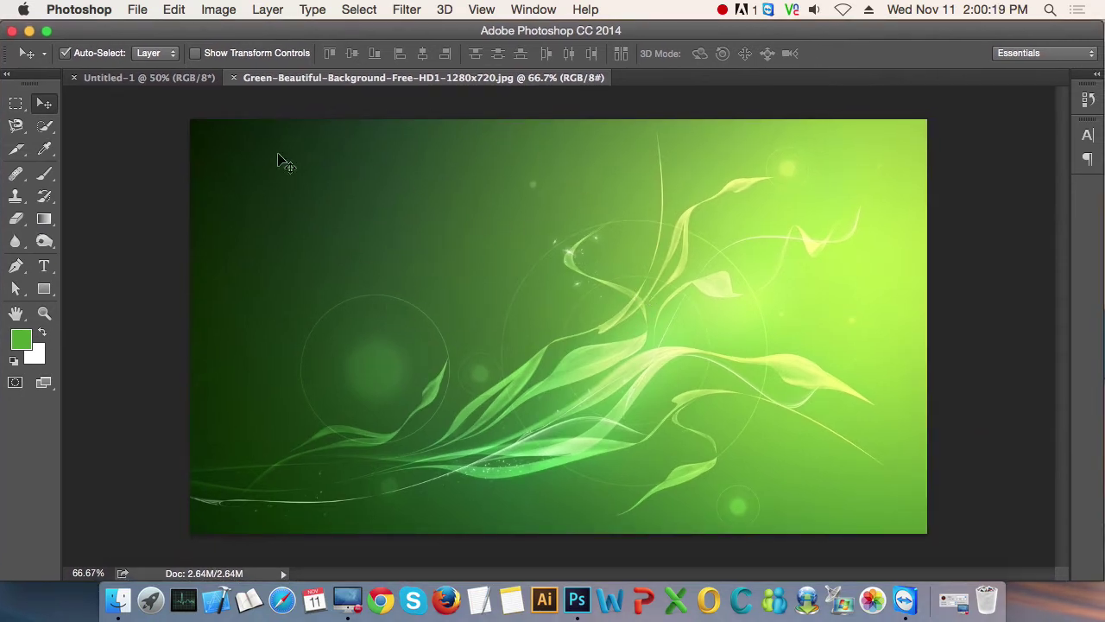
# Select all of the green image and bring Untitled-1 to the front.
pyautogui.click(185, 78)
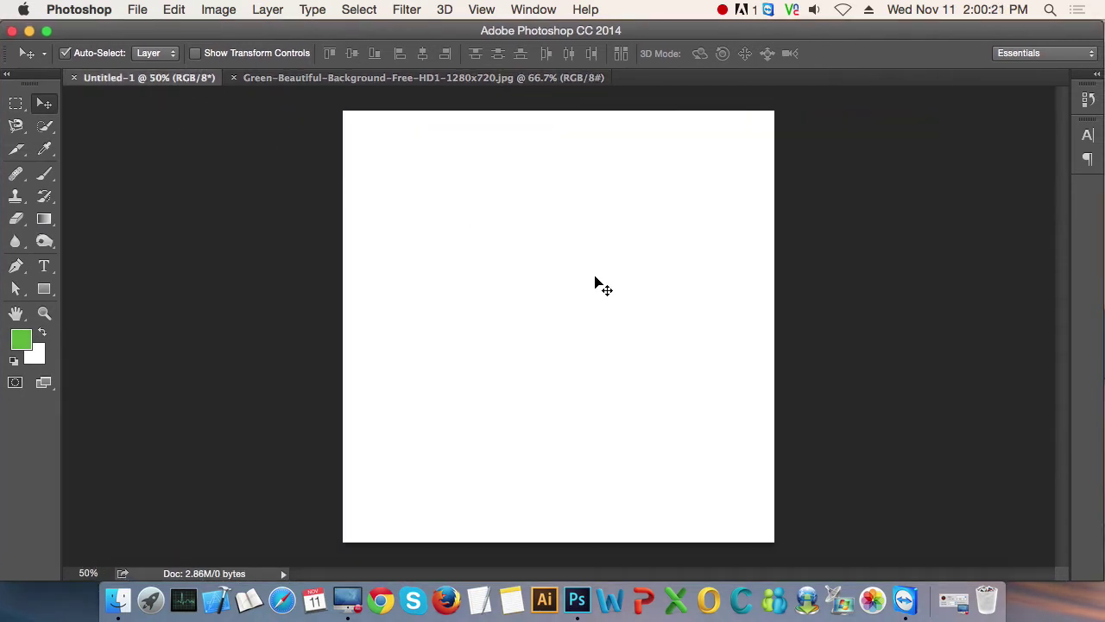
pyautogui.click(456, 76)
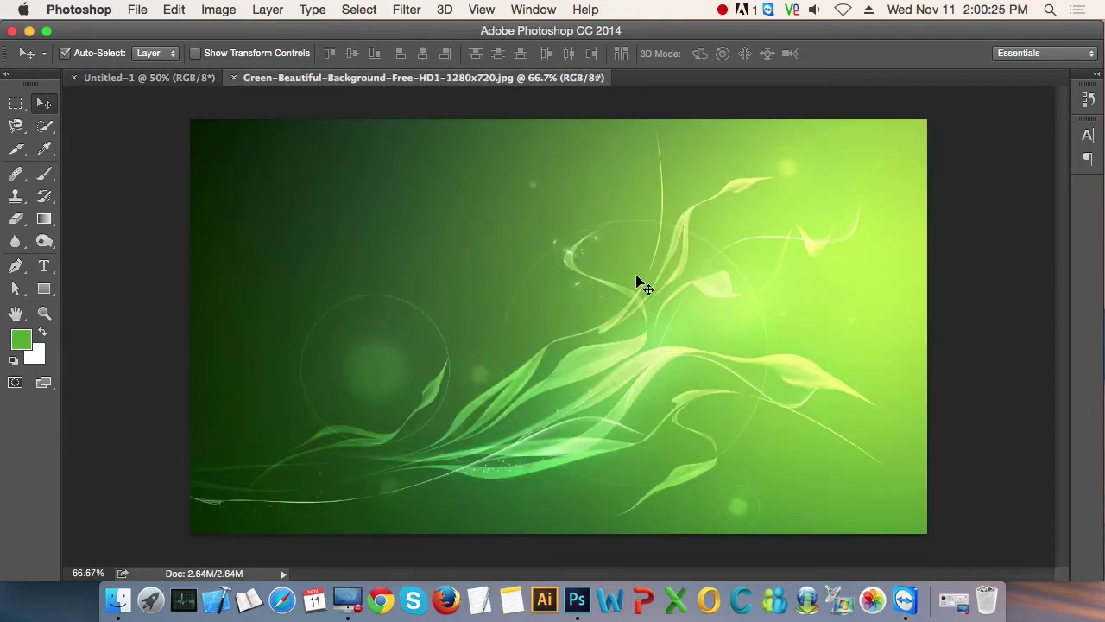
pyautogui.hotkey('ctrl', 'a')
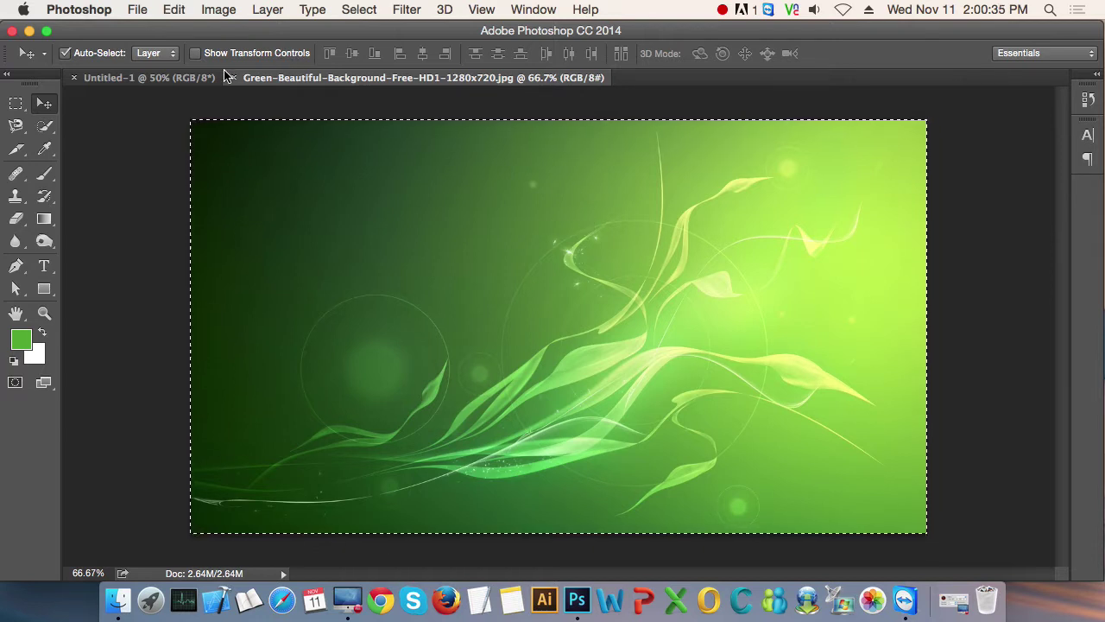
pyautogui.click(149, 77)
pyautogui.click(422, 279)
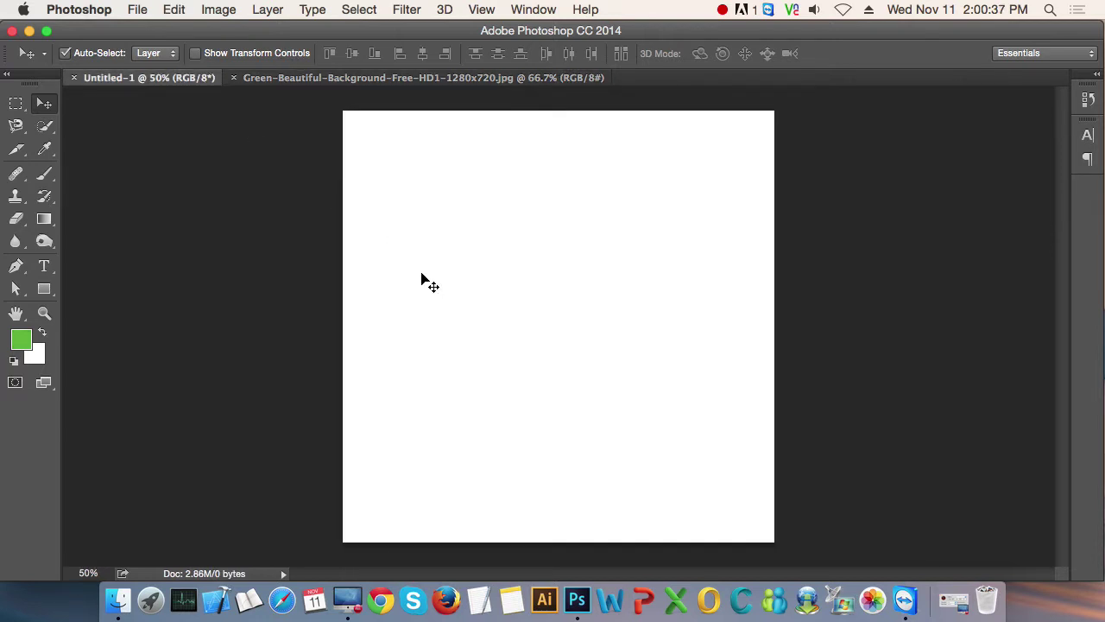
# Paste the green image, scale it to about 78%, then delete that layer.
pyautogui.press('super+v')
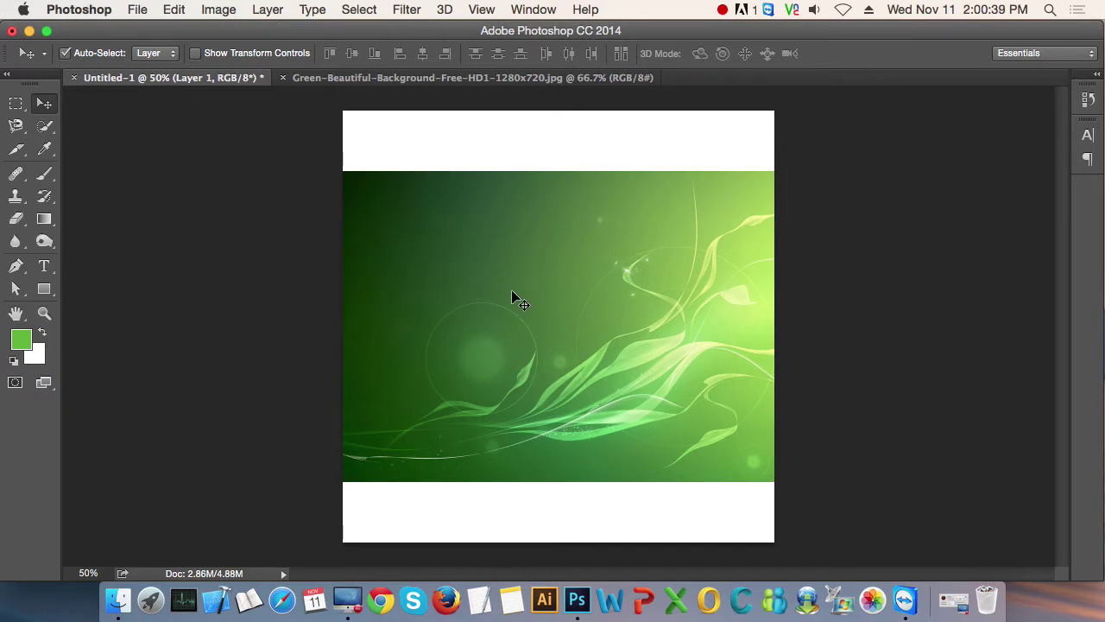
pyautogui.press('super+t')
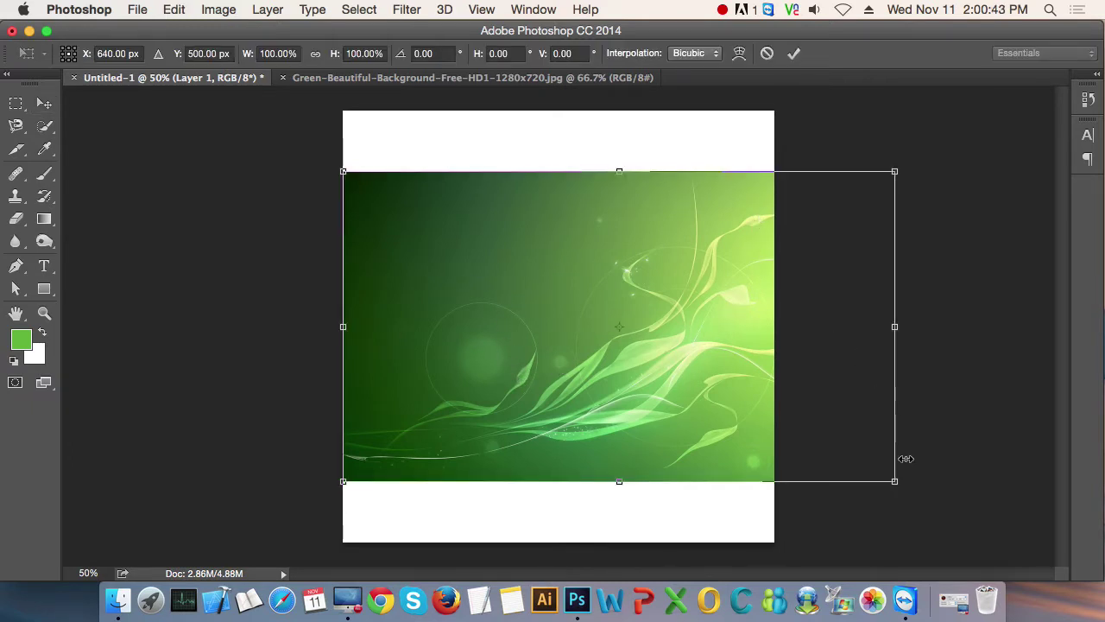
pyautogui.moveTo(898, 485); pyautogui.dragTo(750, 469)
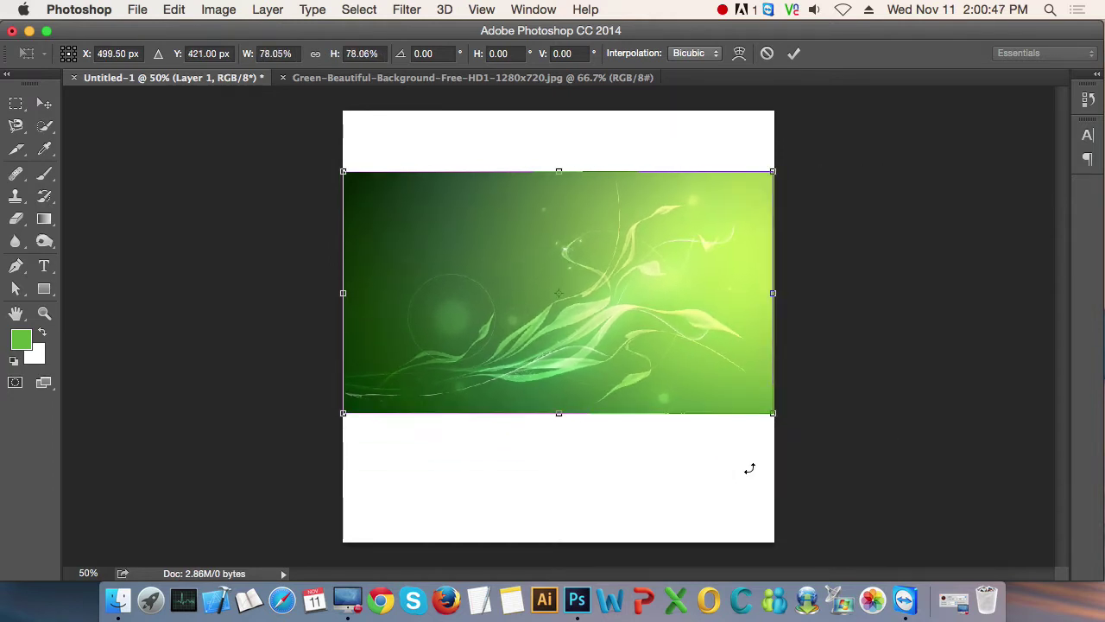
pyautogui.press('Return')
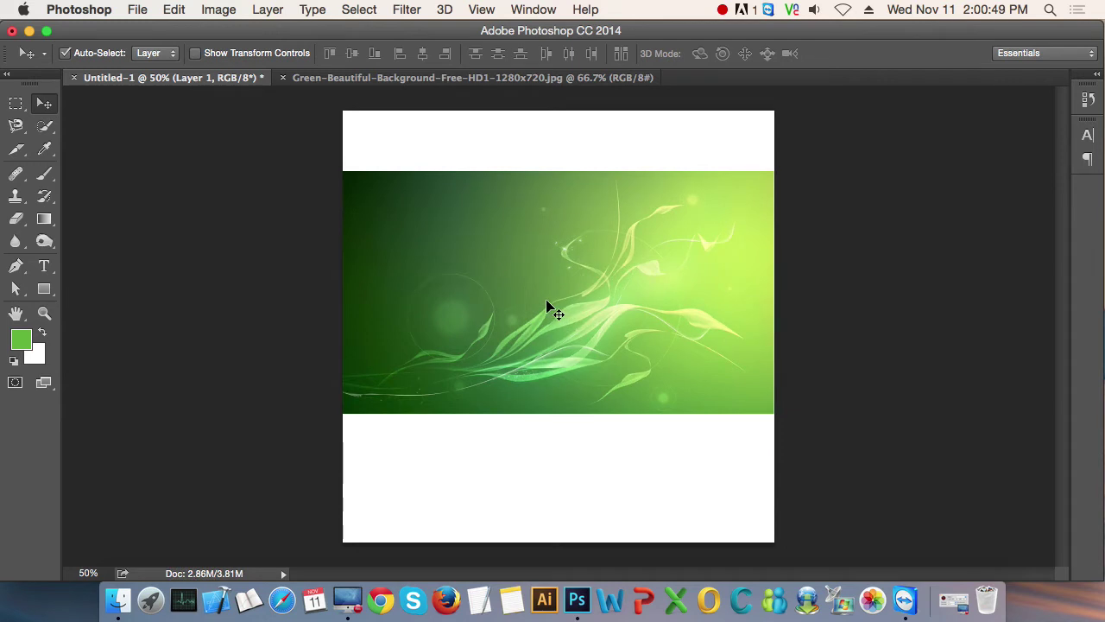
pyautogui.press('Delete')
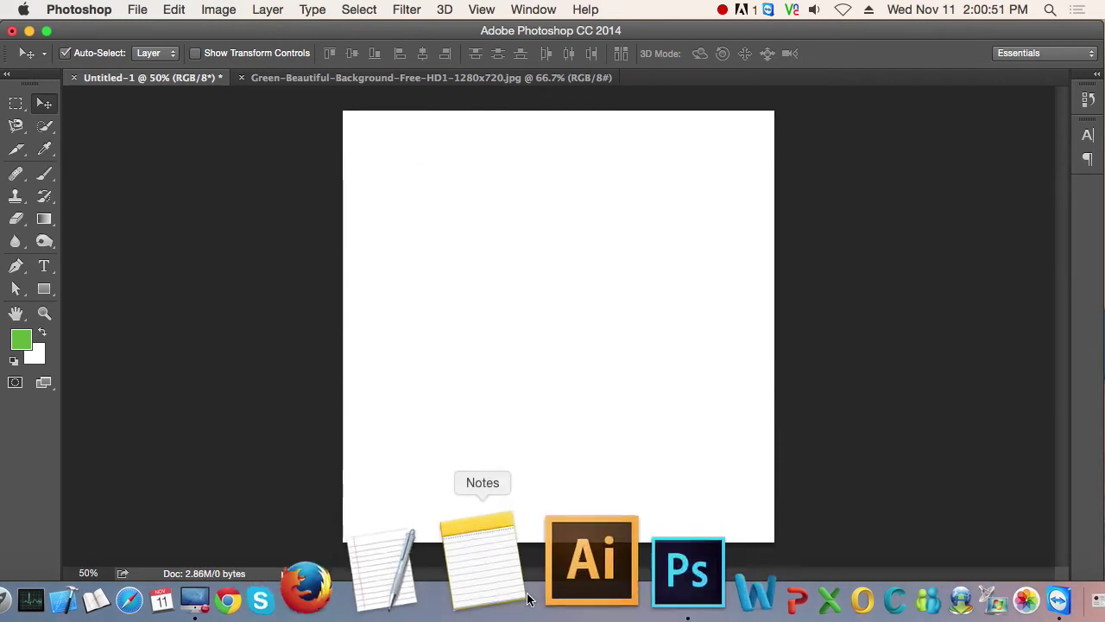
pyautogui.click(582, 591)
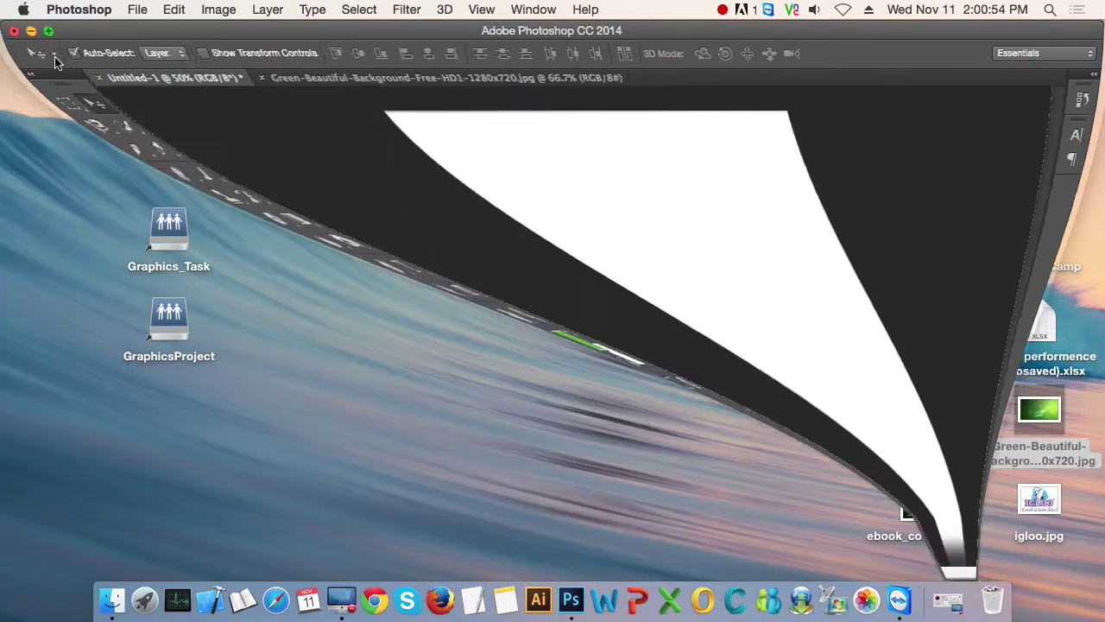
pyautogui.click(29, 30)
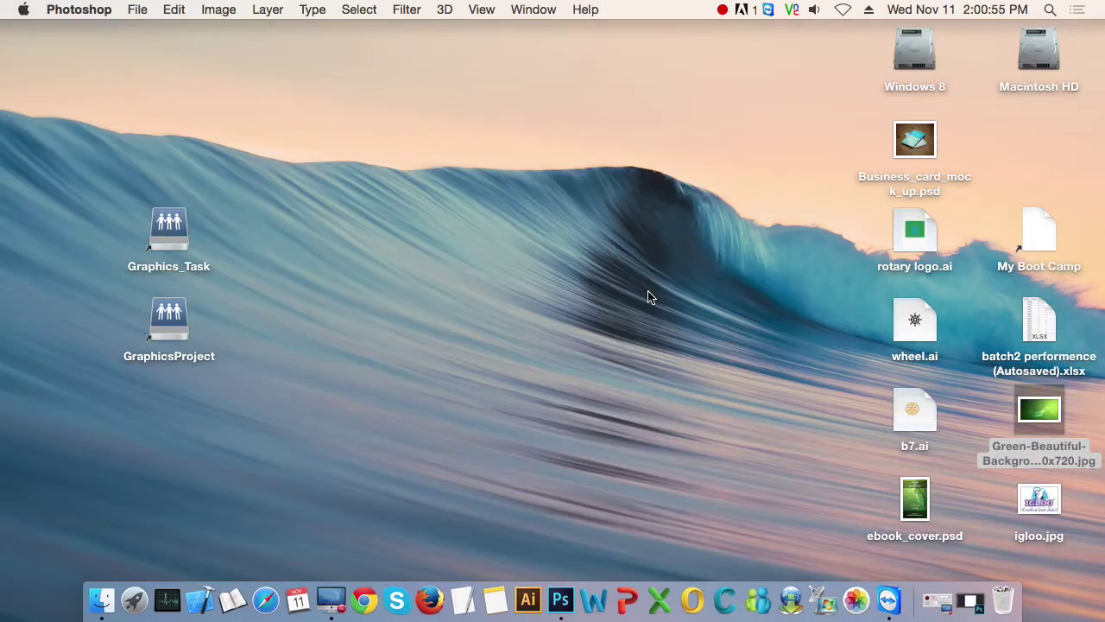
pyautogui.moveTo(1054, 419)
pyautogui.mouseDown()
pyautogui.moveTo(568, 584)
pyautogui.moveTo(558, 504)
pyautogui.moveTo(604, 350)
pyautogui.mouseUp()
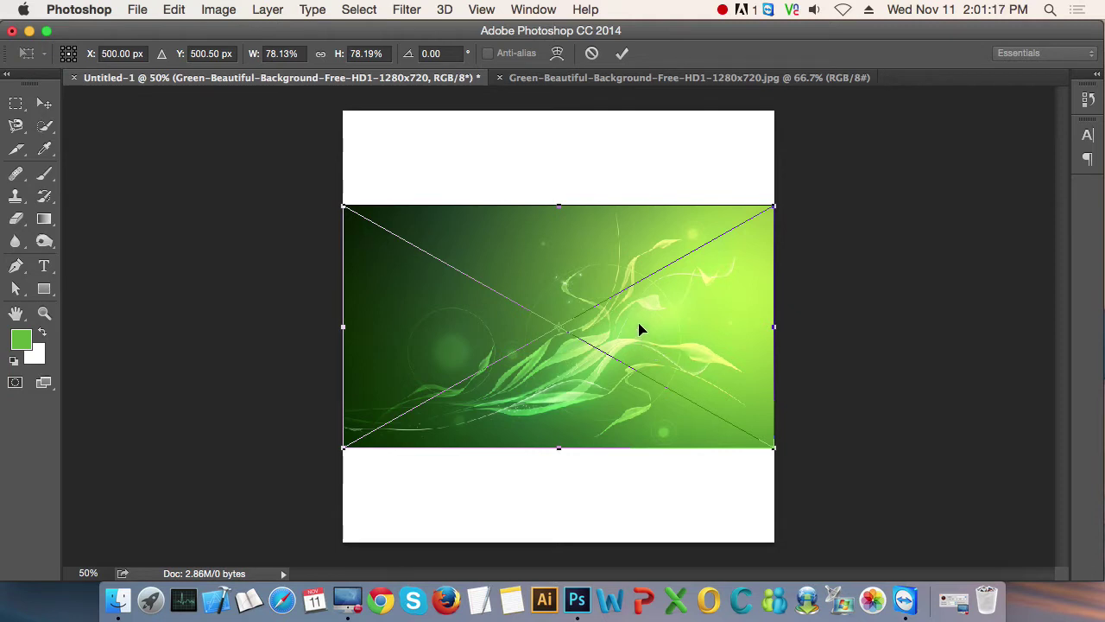
pyautogui.press('Return')
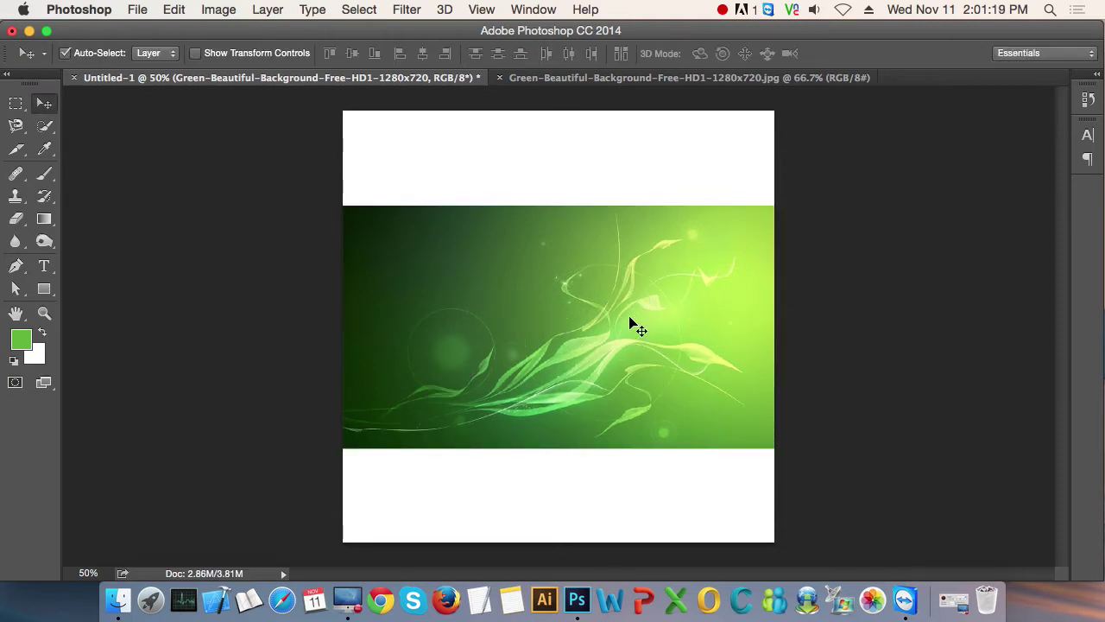
pyautogui.press('Delete')
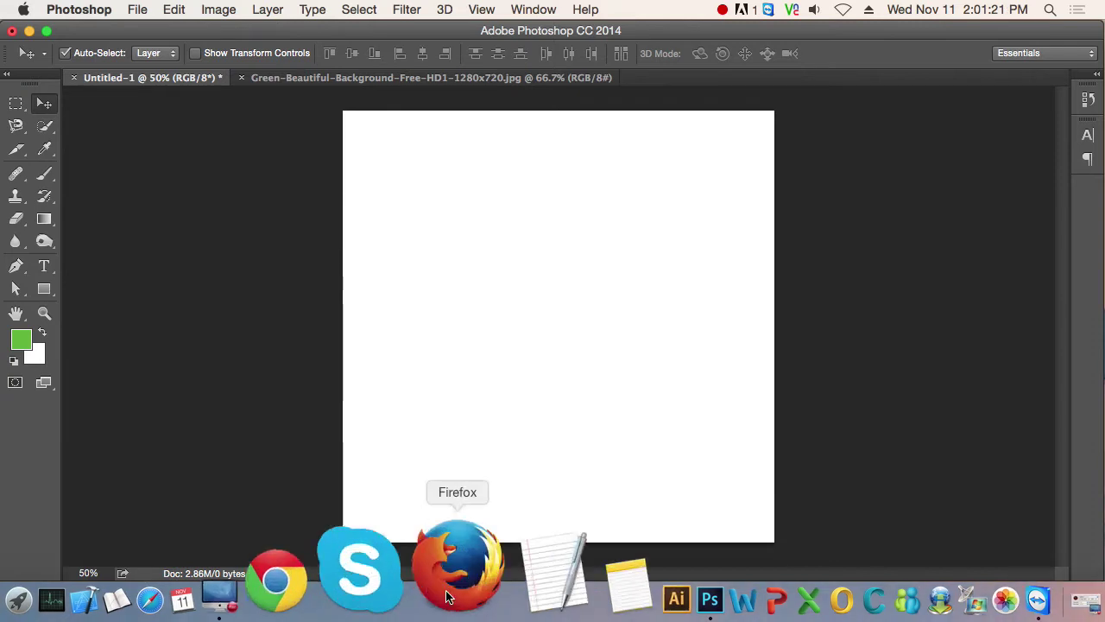
# Search Google for 'background image' in Firefox.
pyautogui.click(448, 596)
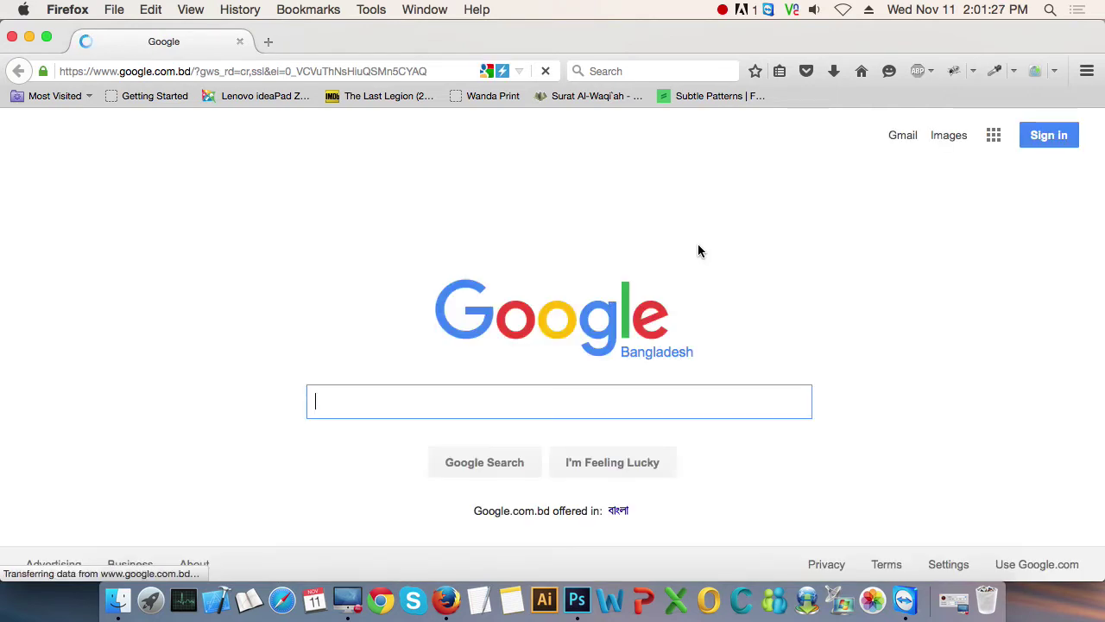
pyautogui.click(269, 45)
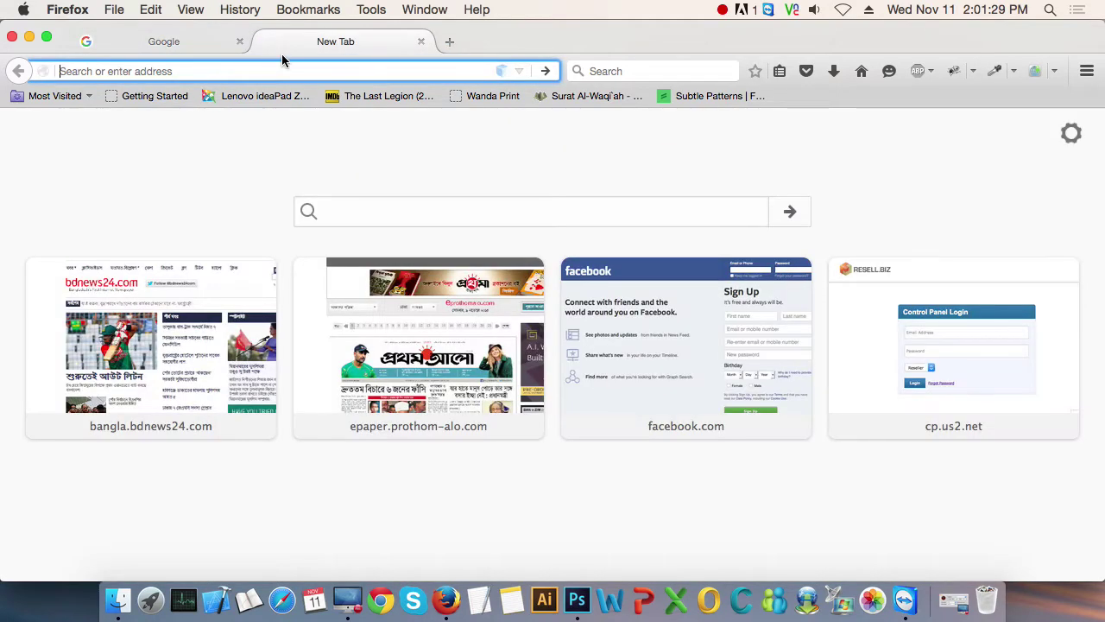
pyautogui.click(240, 42)
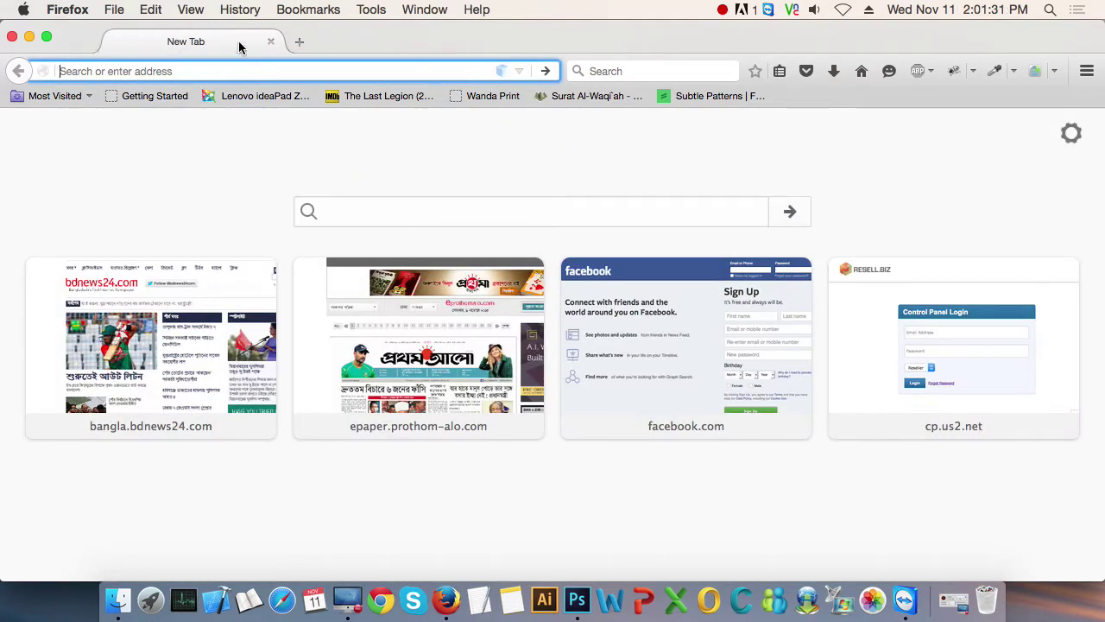
pyautogui.click(364, 208)
pyautogui.write('ba')
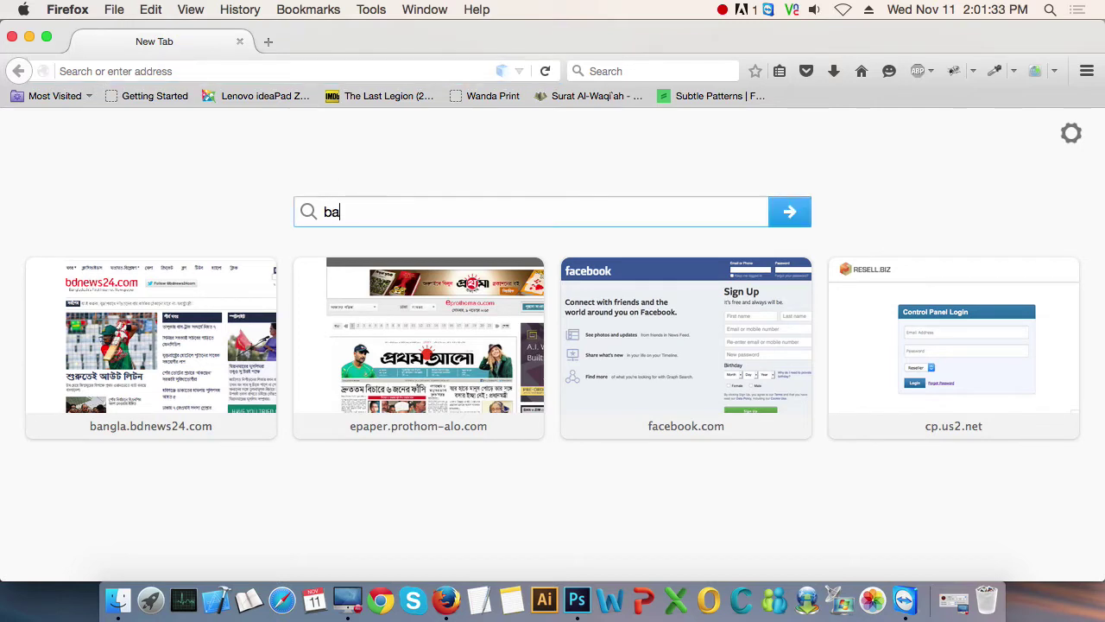
pyautogui.write('ck')
pyautogui.press('Down')
pyautogui.press('Return')
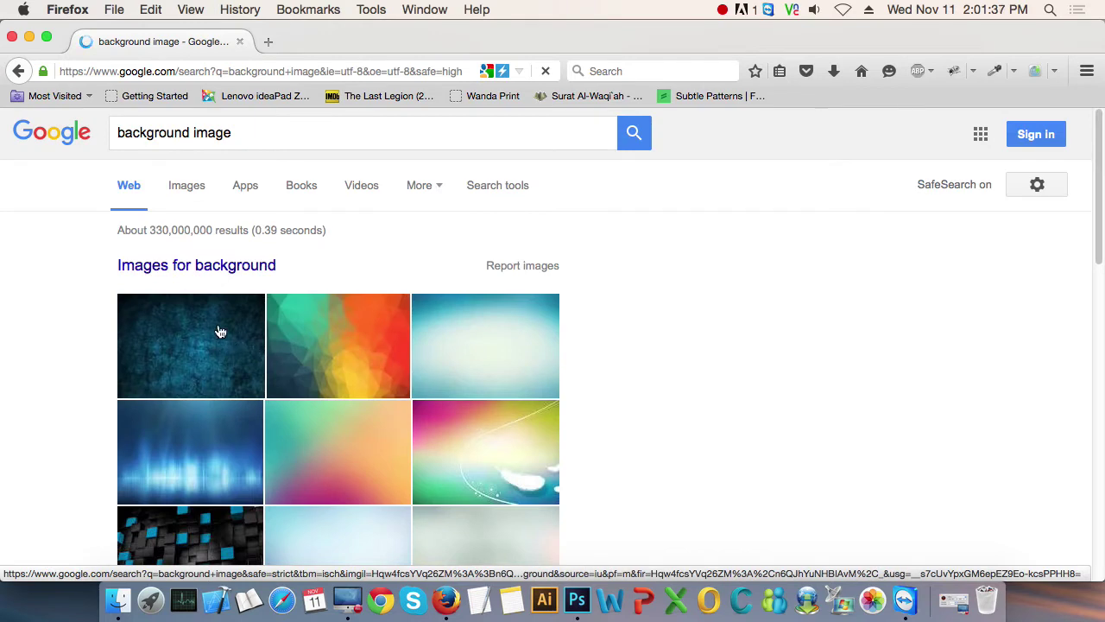
# Preview the dark teal 4500 × 3000 texture in image results and copy it.
pyautogui.click(226, 266)
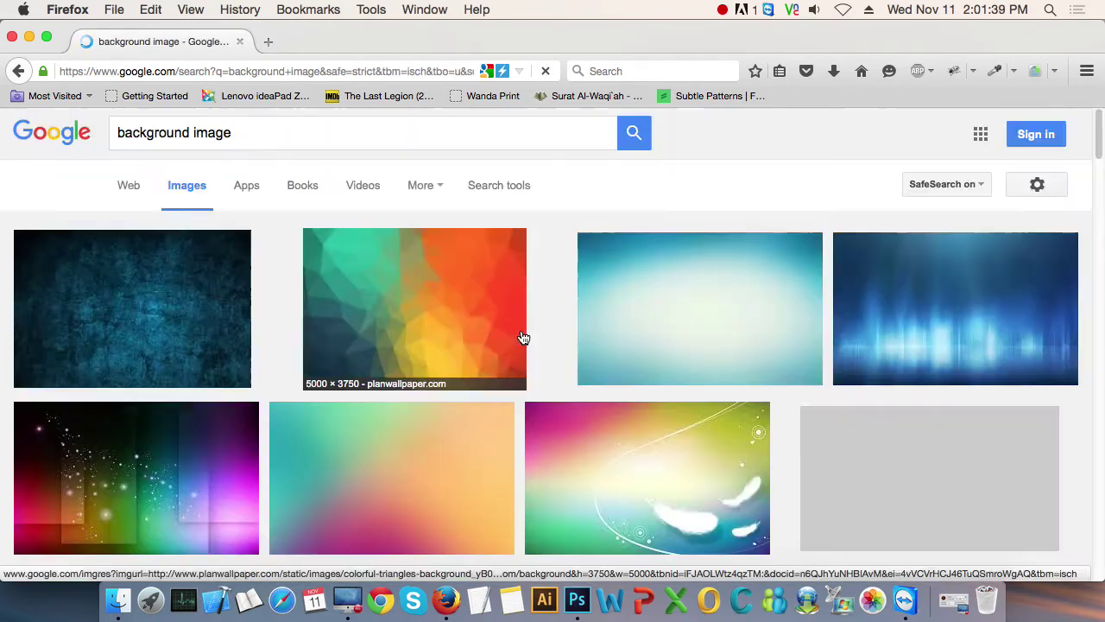
pyautogui.click(136, 309)
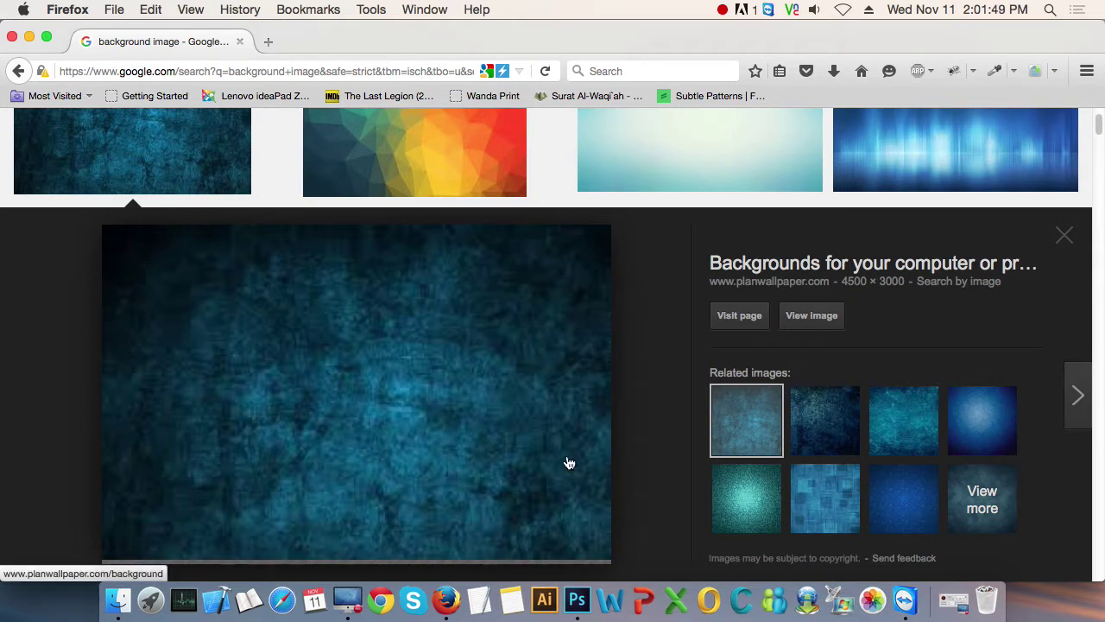
pyautogui.rightClick(380, 331)
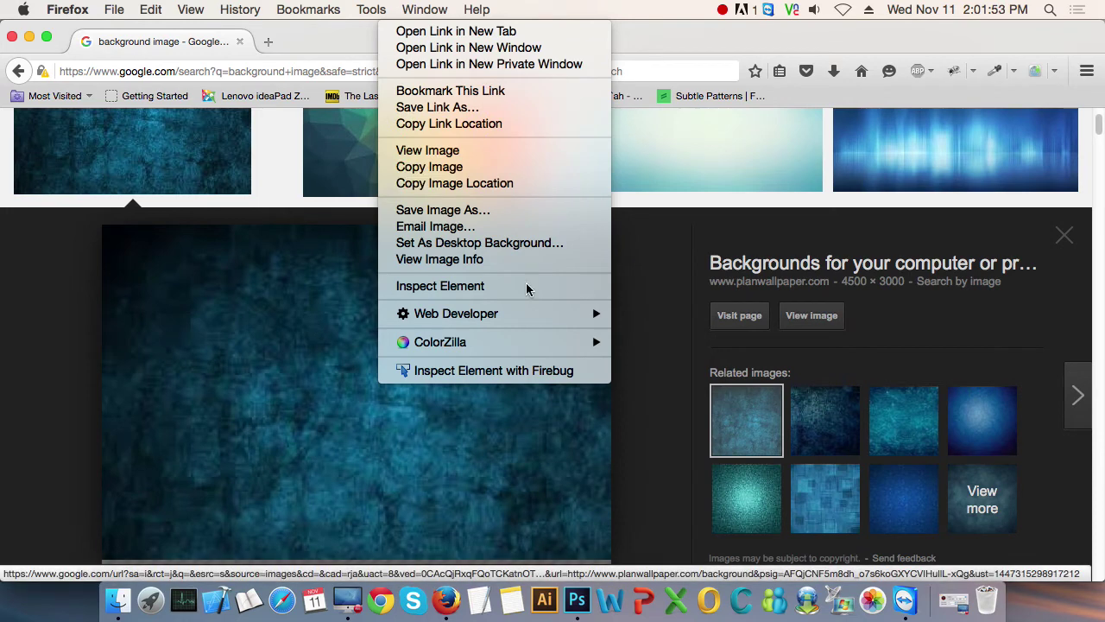
pyautogui.click(451, 170)
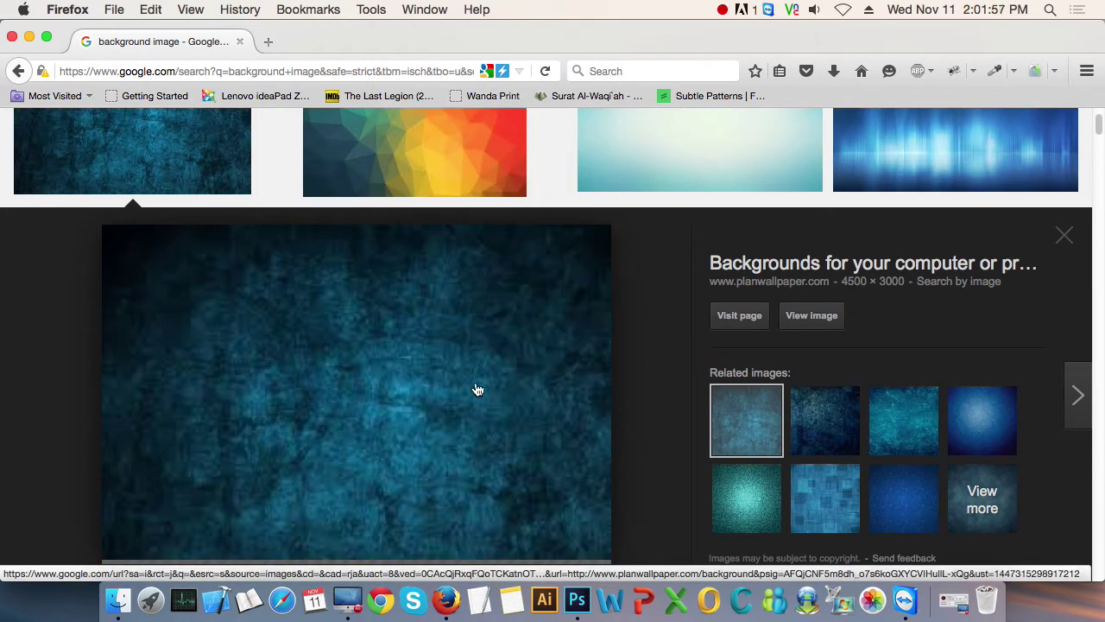
# Paste the teal texture into Untitled-1, undo the paste, and return to Firefox.
pyautogui.click(583, 596)
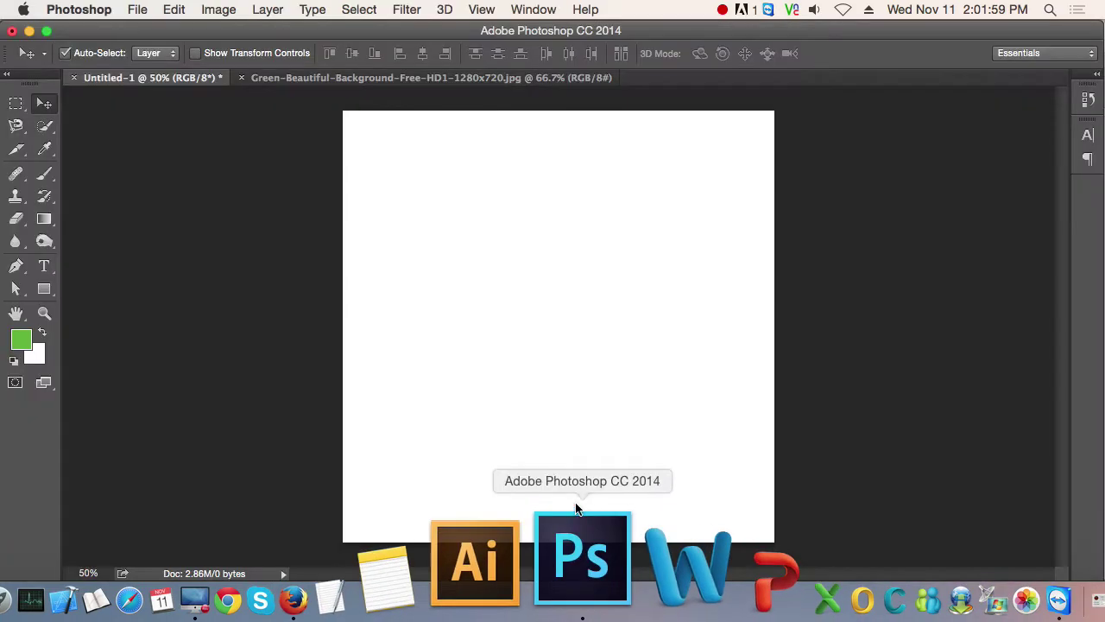
pyautogui.press('super+v')
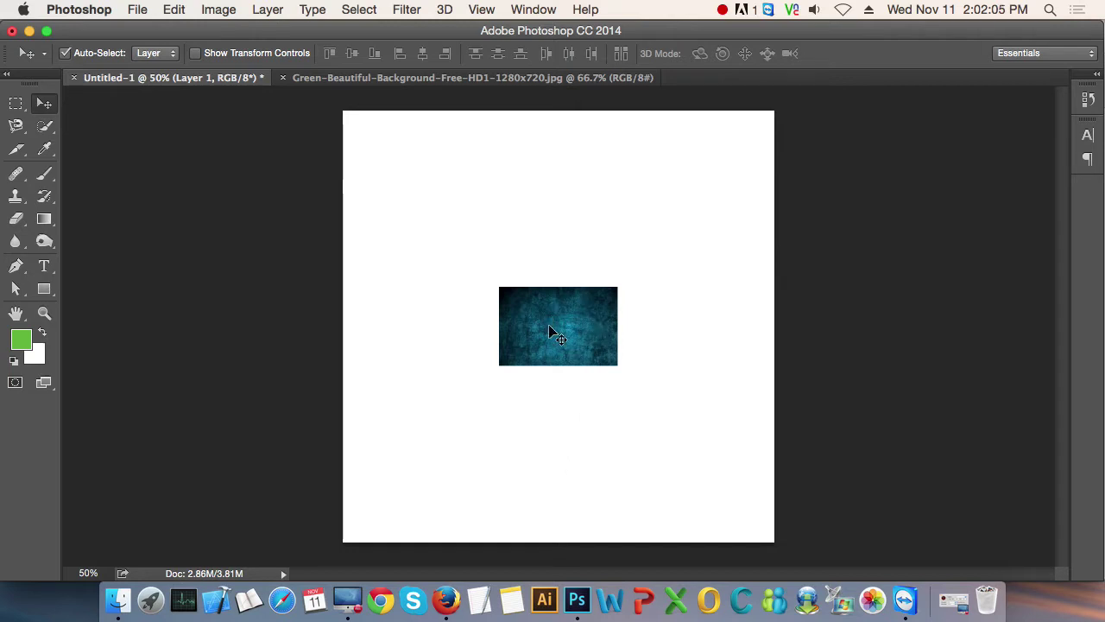
pyautogui.press('super+z')
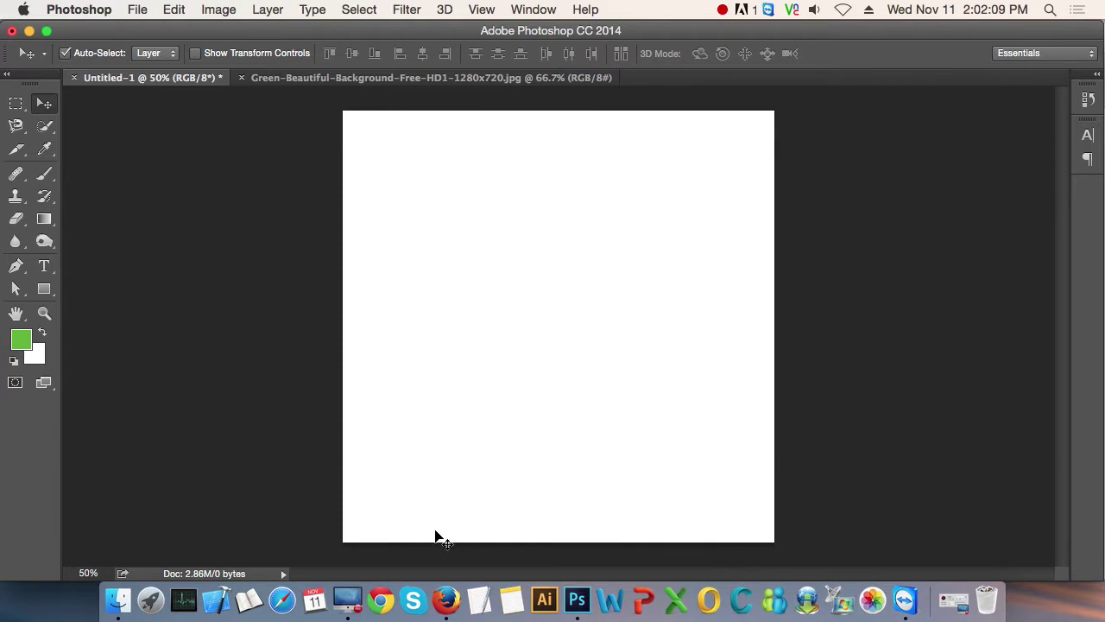
pyautogui.click(443, 584)
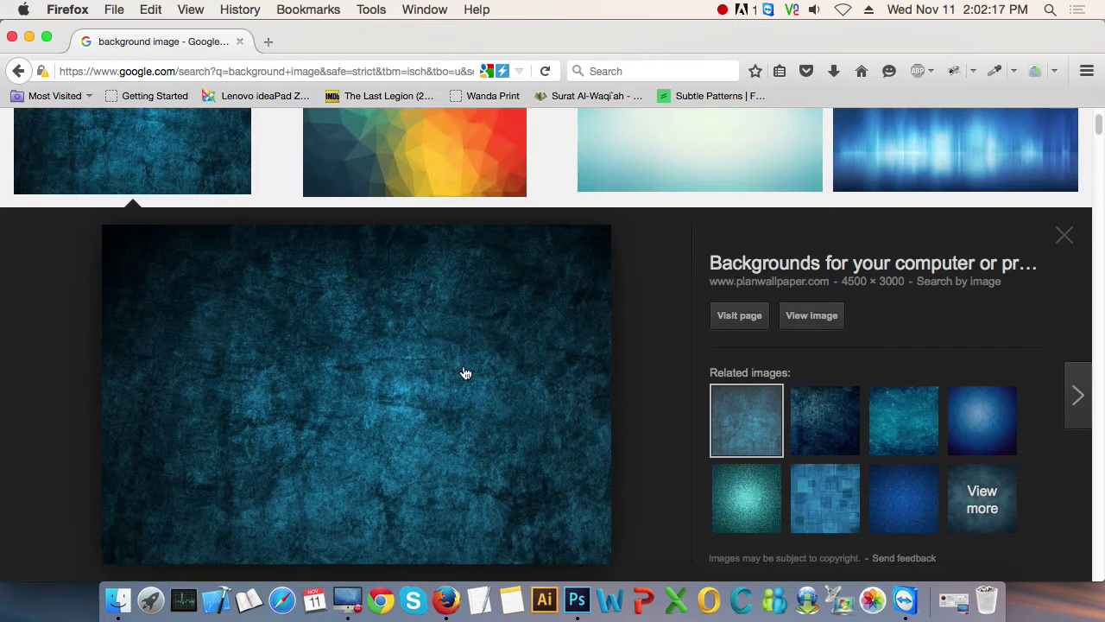
# Copy the dark teal texture preview image again.
pyautogui.rightClick(371, 316)
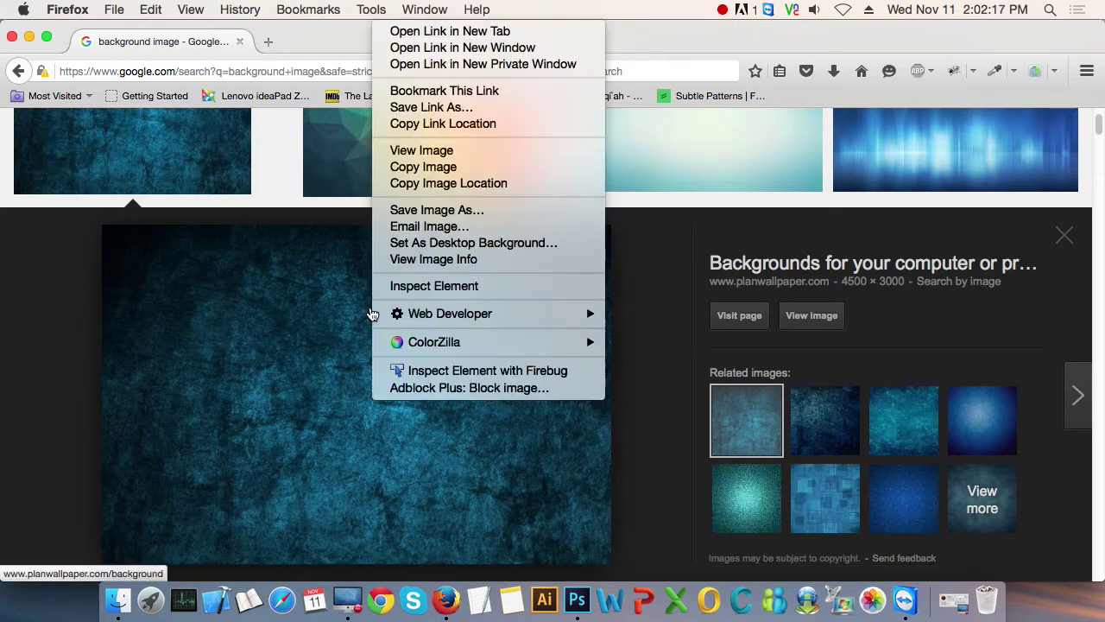
pyautogui.click(451, 169)
# Paste the teal texture as Layer 1 and shrink it to about 20%.
pyautogui.click(577, 592)
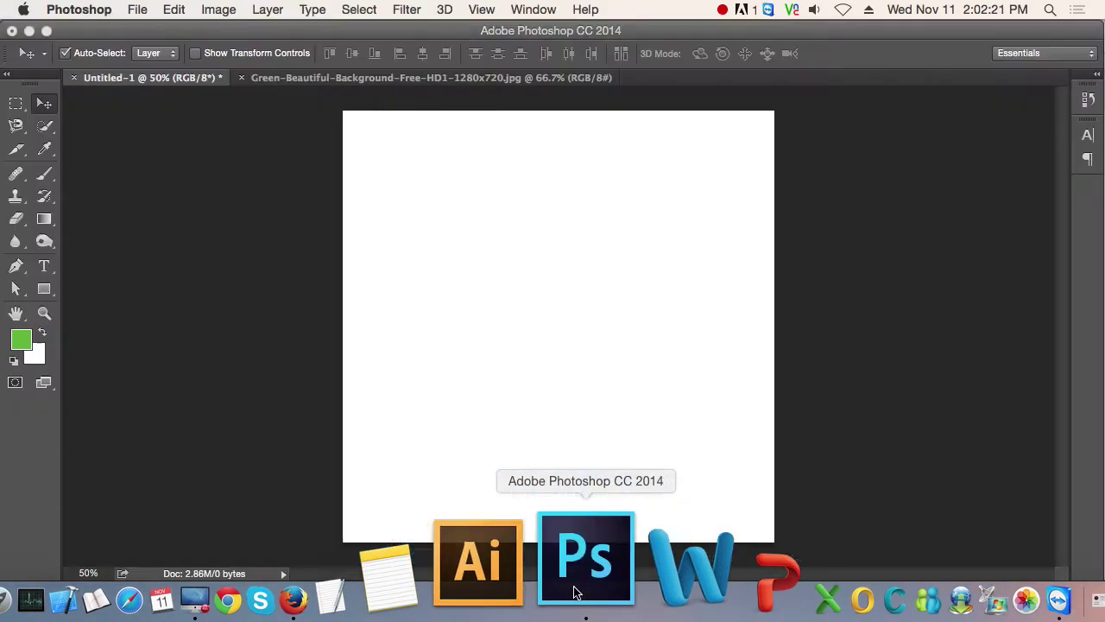
pyautogui.press('super+v')
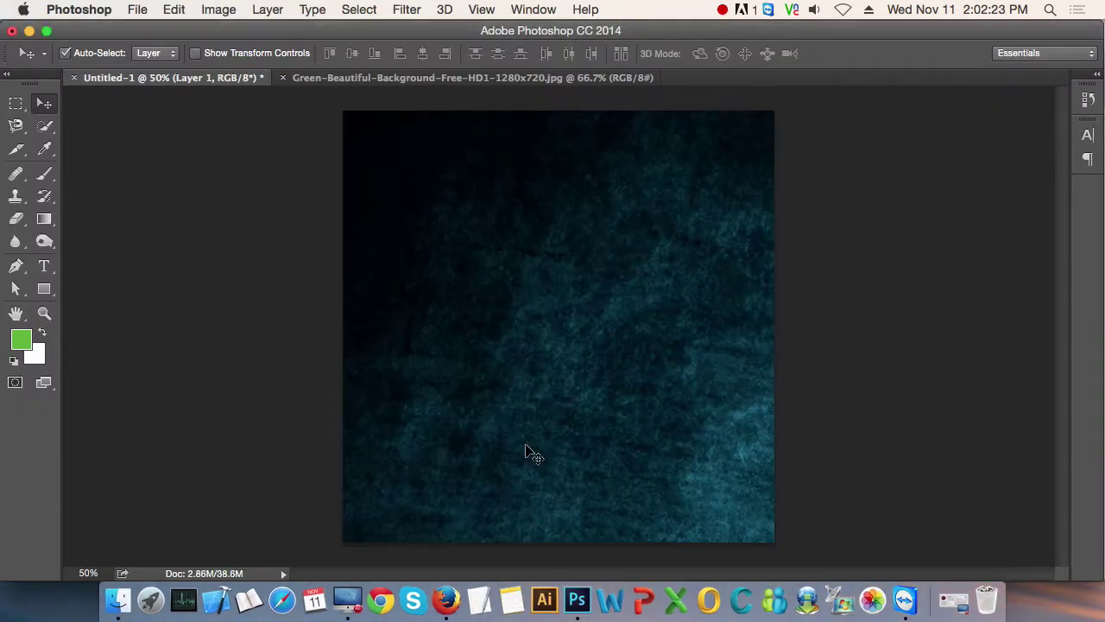
pyautogui.scroll(-2, 531, 450)
pyautogui.scroll(-3, 530, 448)
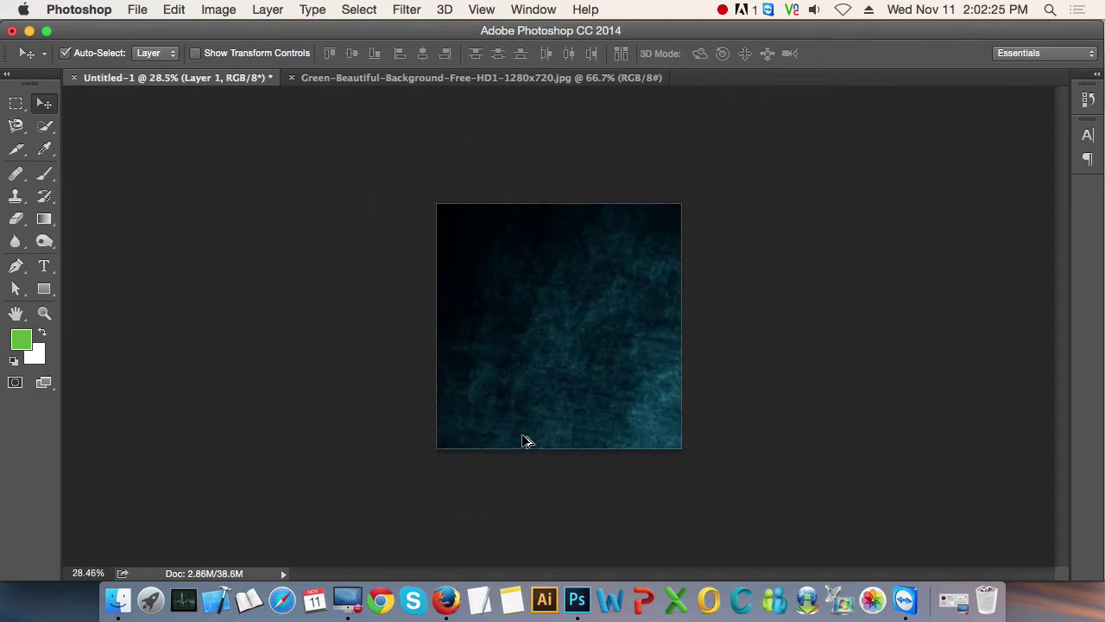
pyautogui.scroll(-3, 529, 446)
pyautogui.press('super+t')
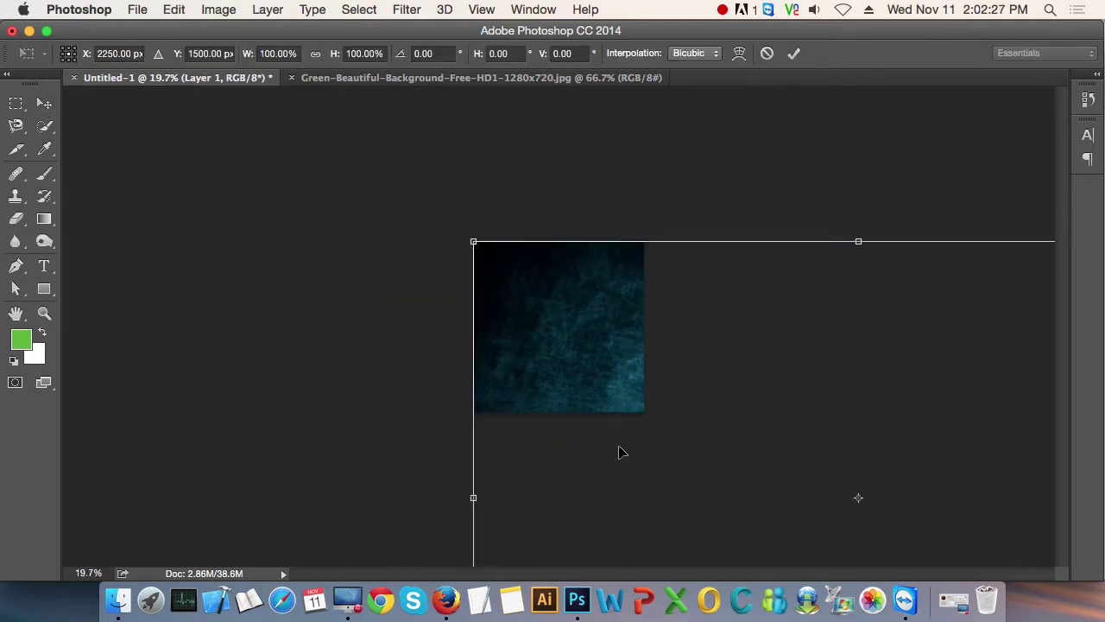
pyautogui.scroll(-2, 622, 451)
pyautogui.scroll(-2, 622, 451)
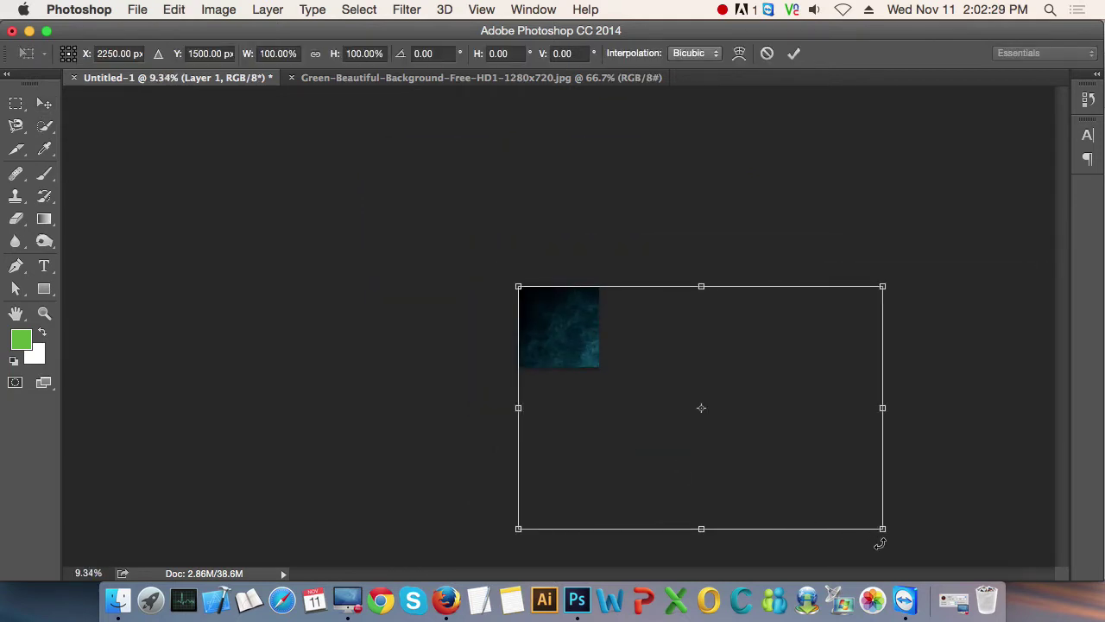
pyautogui.moveTo(883, 528)
pyautogui.mouseDown()
pyautogui.moveTo(594, 337)
pyautogui.moveTo(601, 345)
pyautogui.mouseUp()
pyautogui.press('Return')
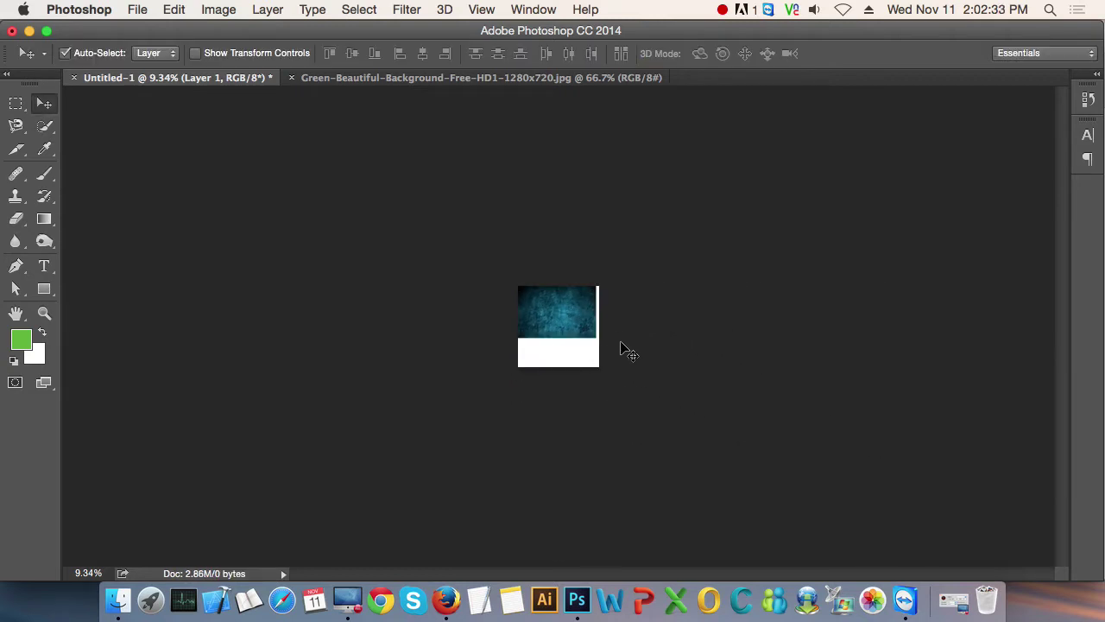
# Fit the page in view and position the texture across the upper canvas.
pyautogui.hotkey('ctrl', '0')
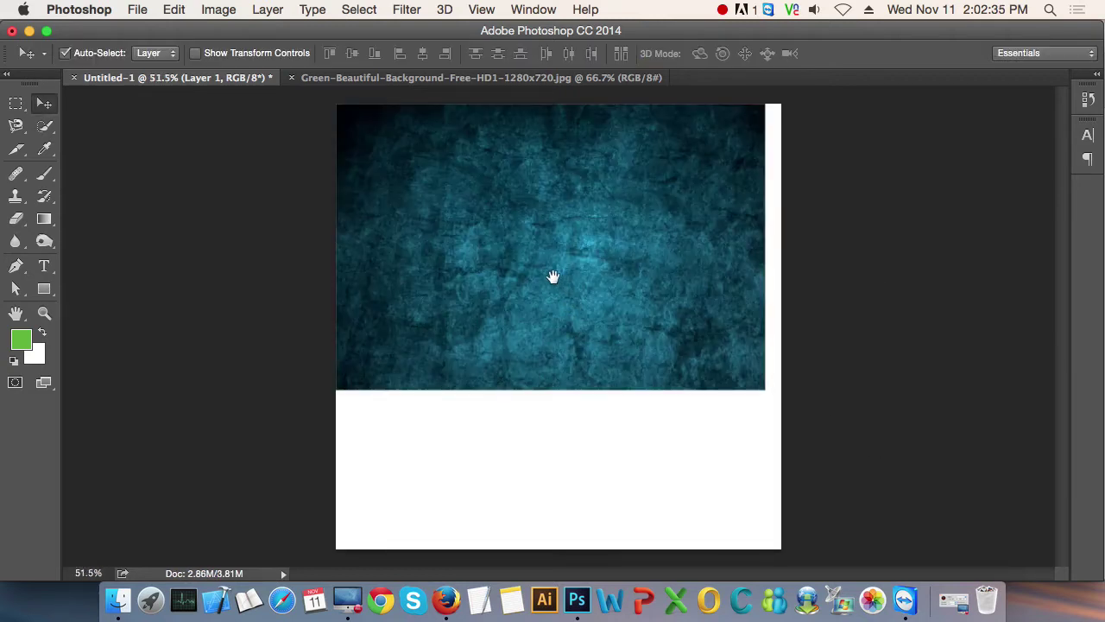
pyautogui.scroll(1, 521, 279)
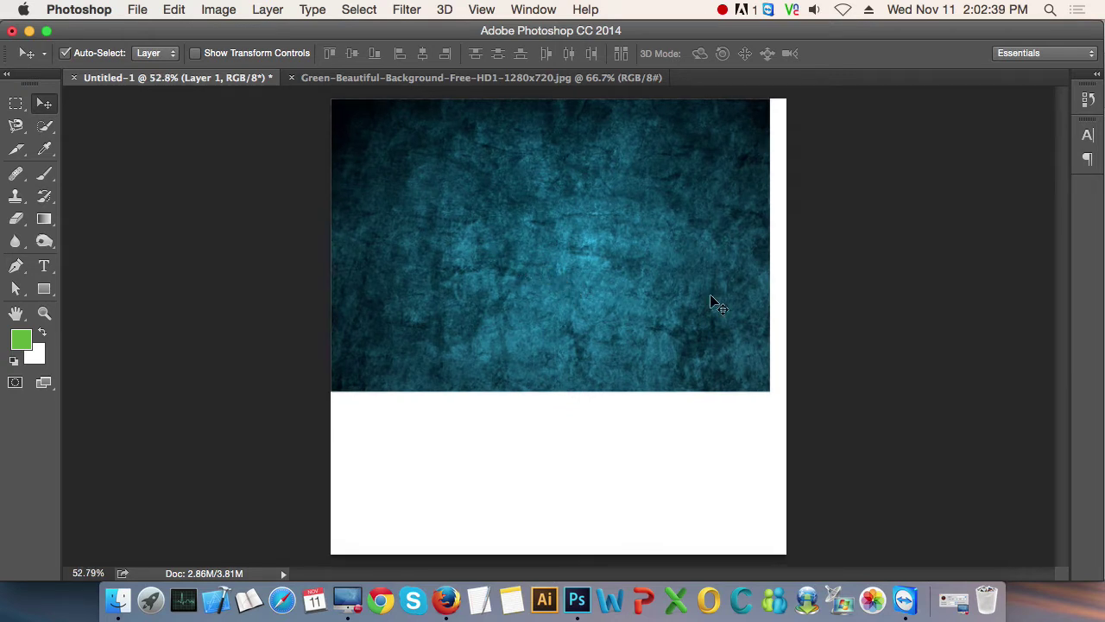
pyautogui.moveTo(554, 241)
pyautogui.mouseDown()
pyautogui.moveTo(570, 259)
pyautogui.moveTo(561, 253)
pyautogui.mouseUp()
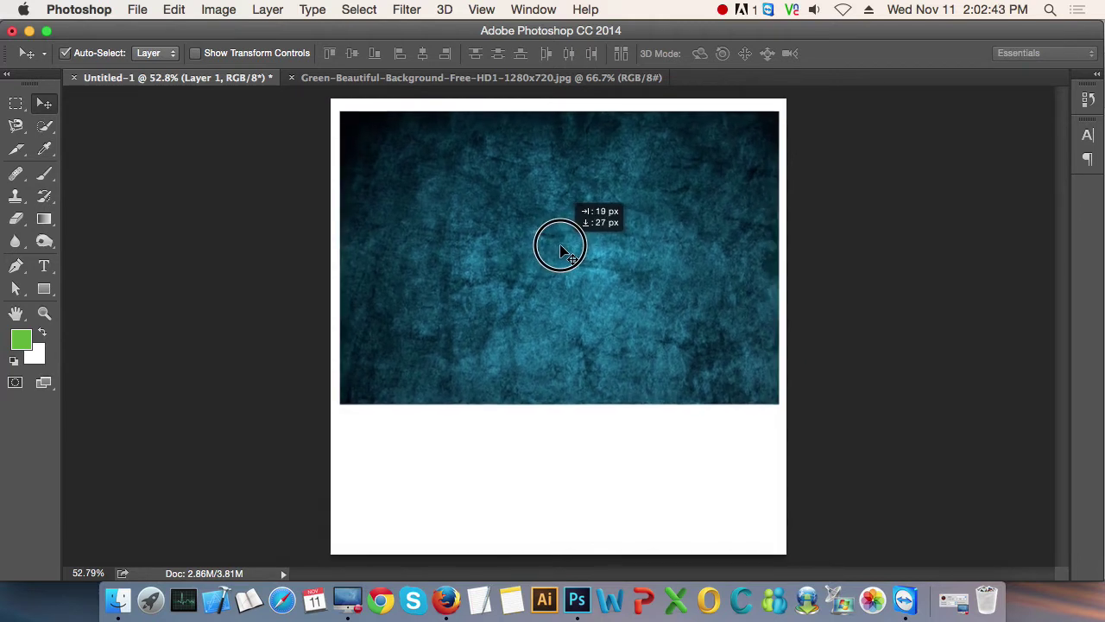
pyautogui.moveTo(561, 253); pyautogui.dragTo(562, 250)
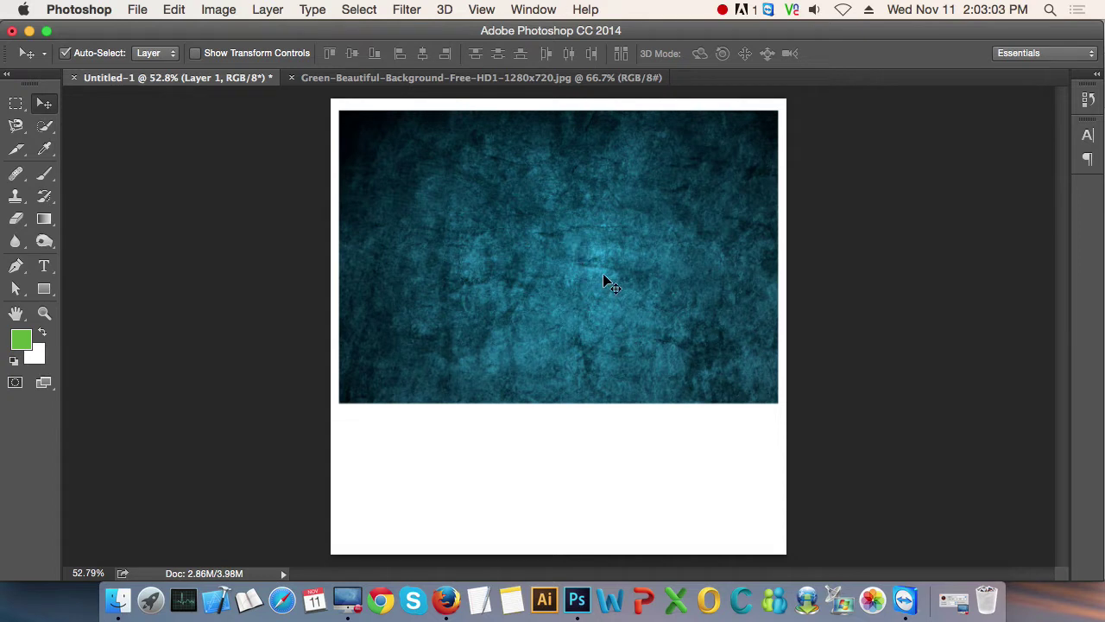
pyautogui.moveTo(519, 236)
pyautogui.mouseDown()
pyautogui.moveTo(526, 246)
pyautogui.moveTo(517, 242)
pyautogui.mouseUp()
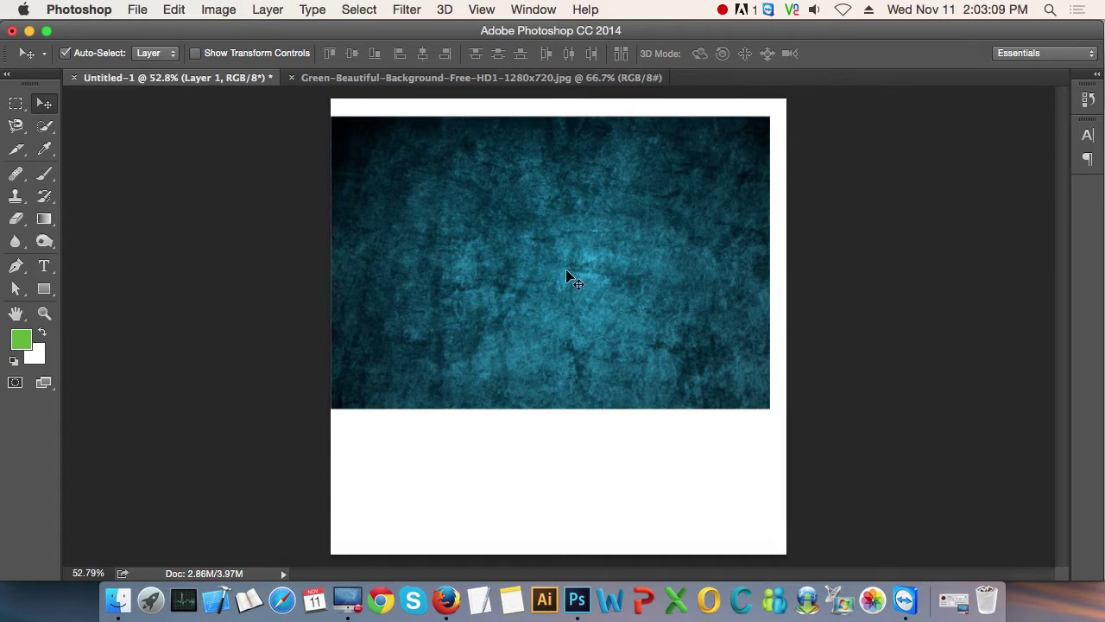
# Minimize Photoshop and Firefox, then bring Photoshop's Untitled-1 back to the front.
pyautogui.click(30, 31)
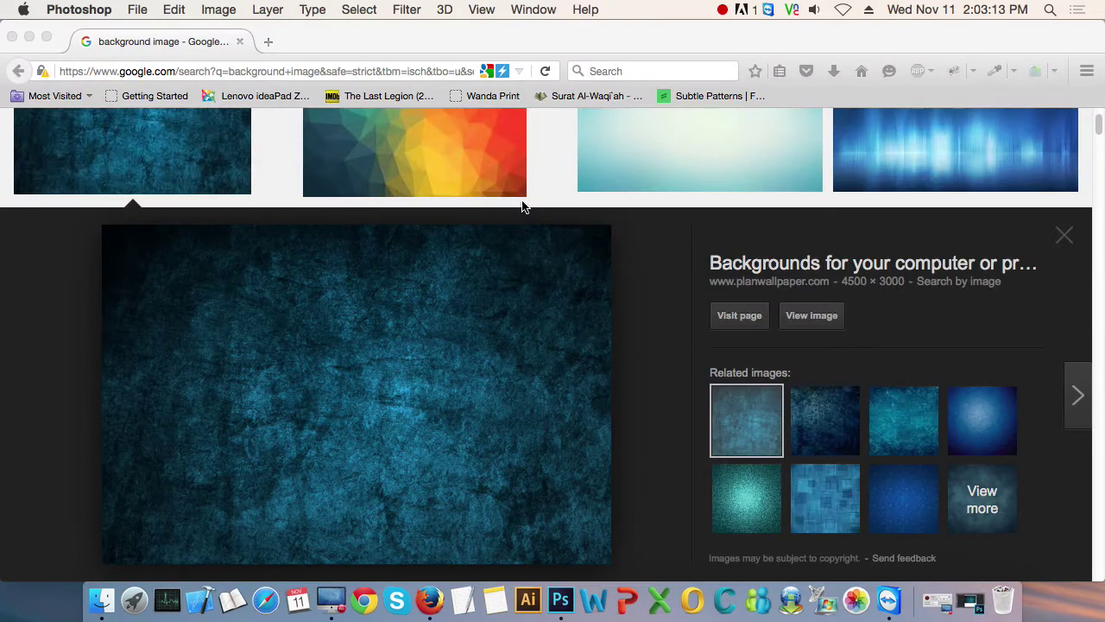
pyautogui.click(30, 37)
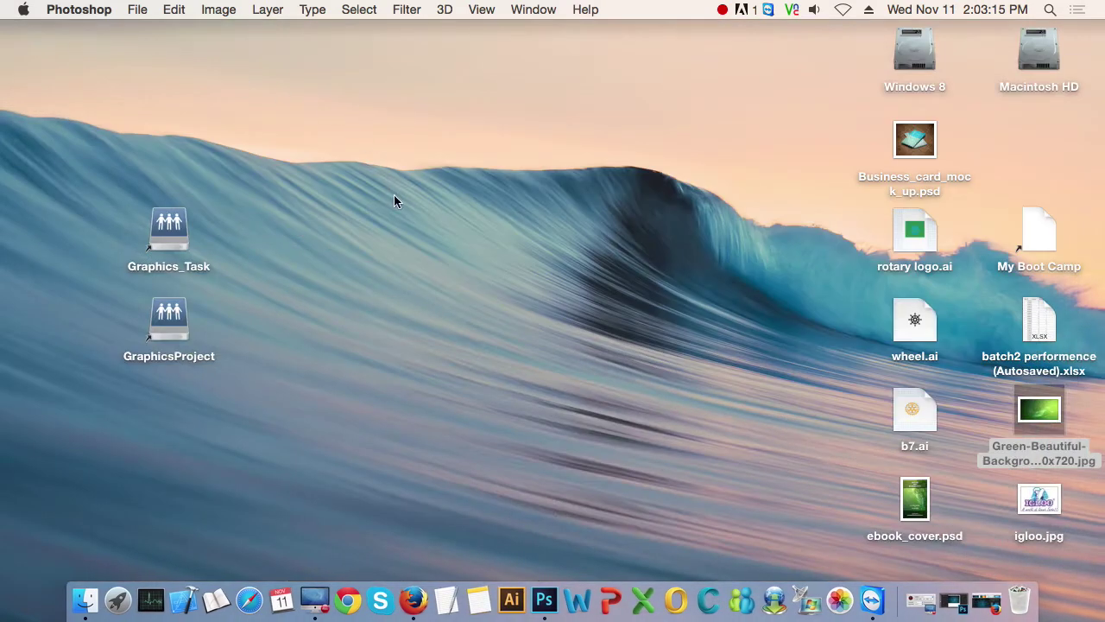
pyautogui.click(412, 190)
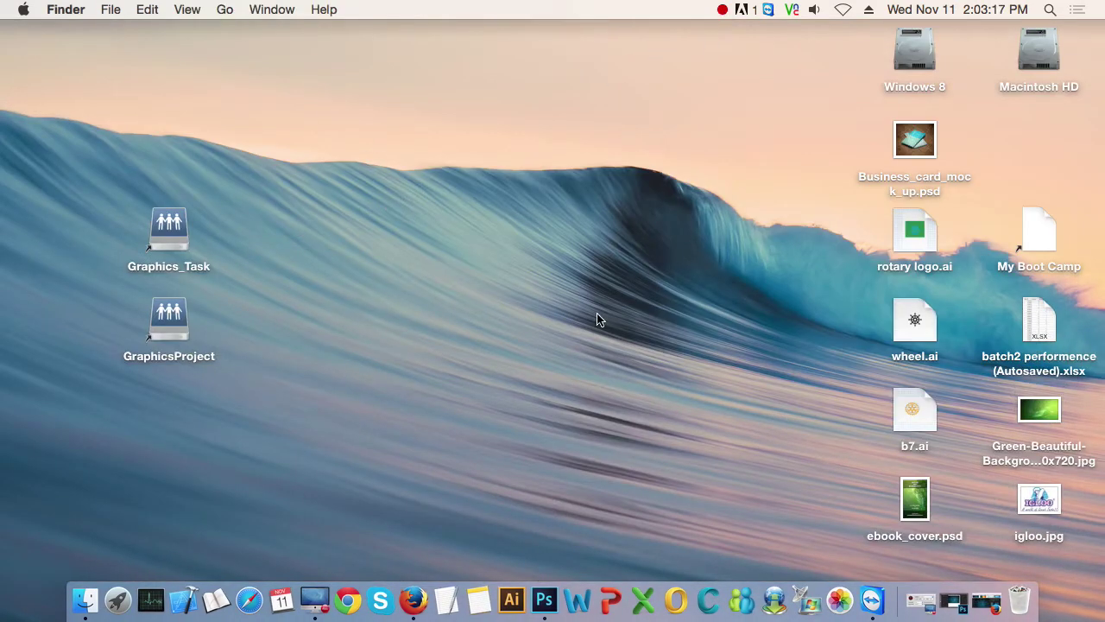
pyautogui.click(547, 592)
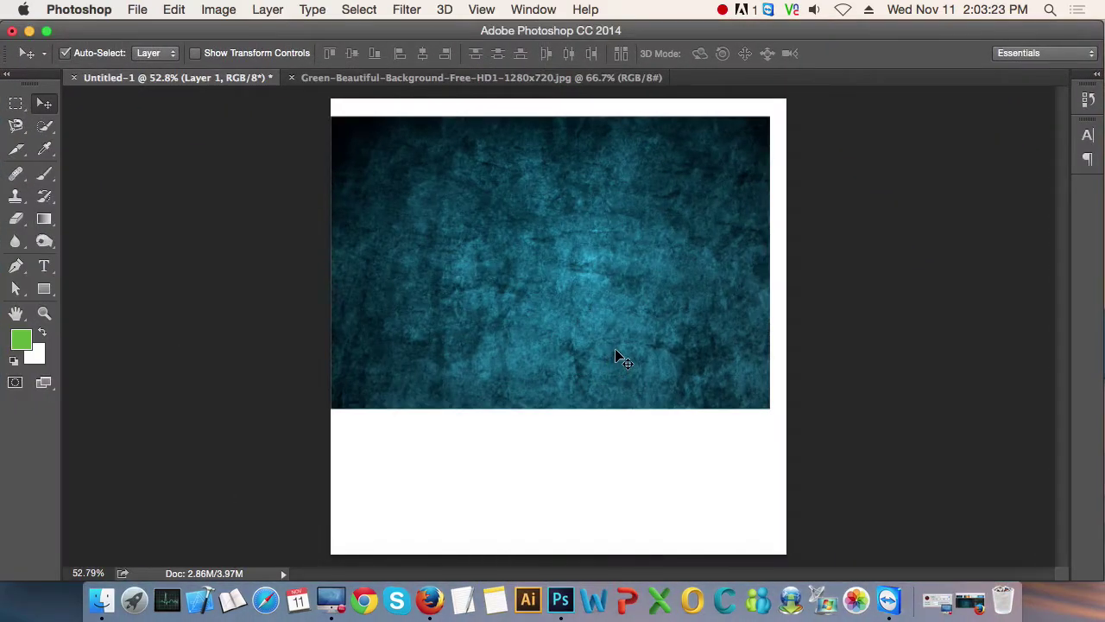
# Nudge the teal texture layer slightly down and right with the Move tool.
pyautogui.moveTo(545, 279); pyautogui.dragTo(589, 290)
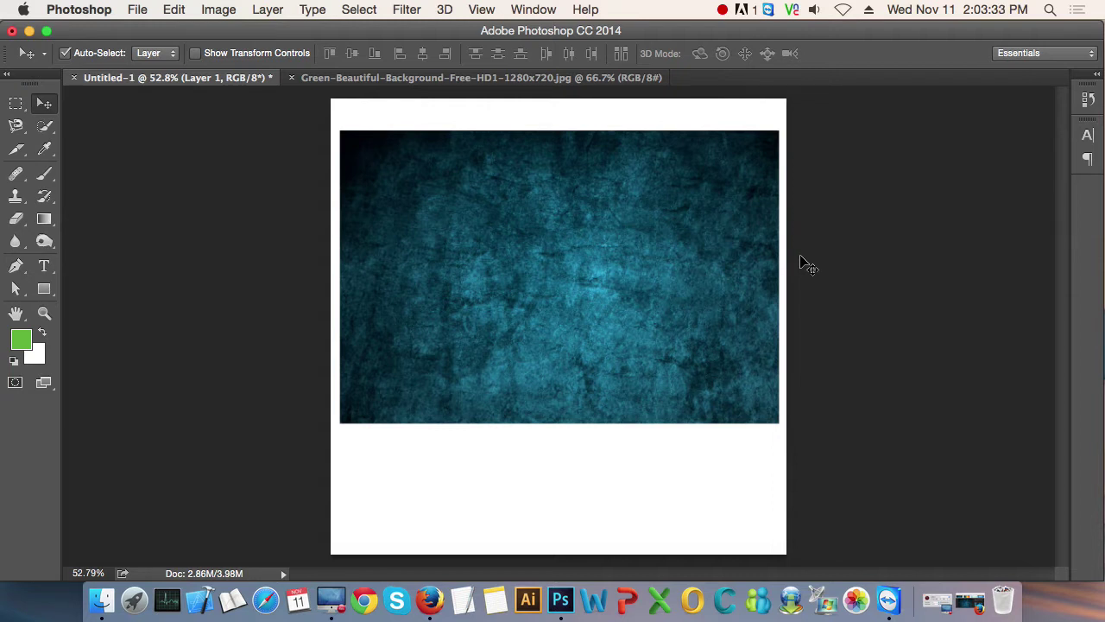
pyautogui.click(582, 278)
pyautogui.moveTo(580, 278); pyautogui.dragTo(578, 274)
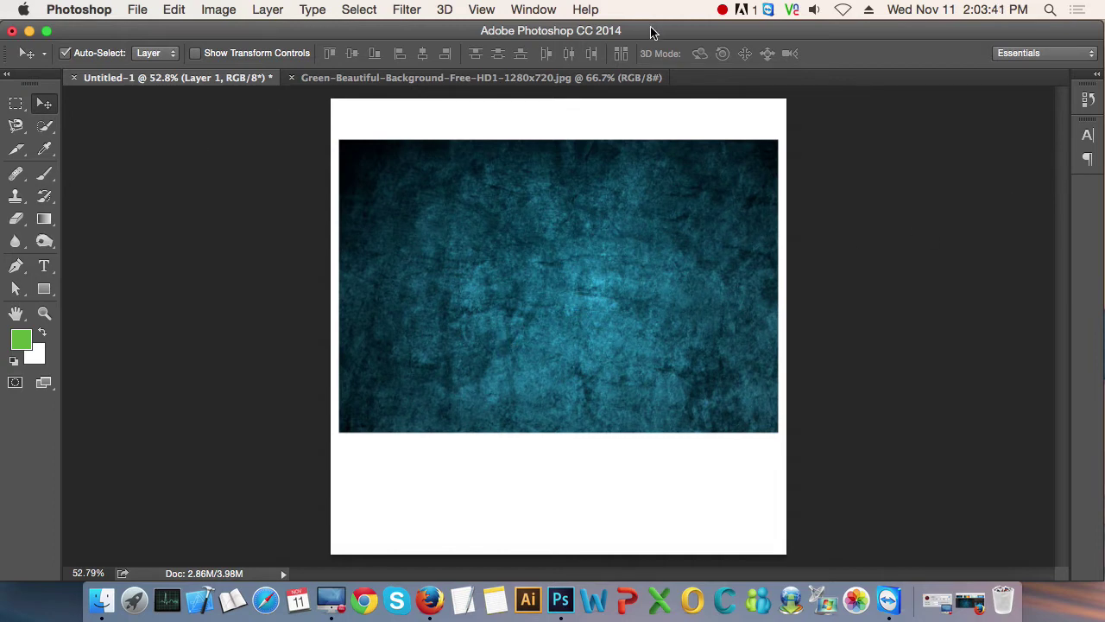
# Show the Layers panel via Window > Layers and Free Transform Layer 1.
pyautogui.click(533, 9)
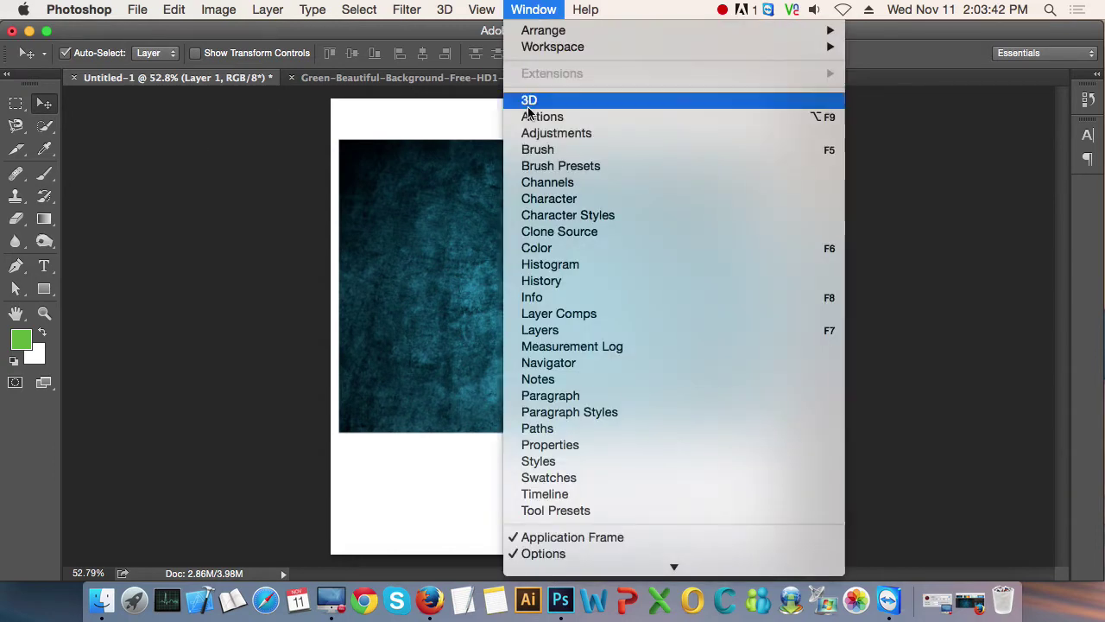
pyautogui.click(553, 330)
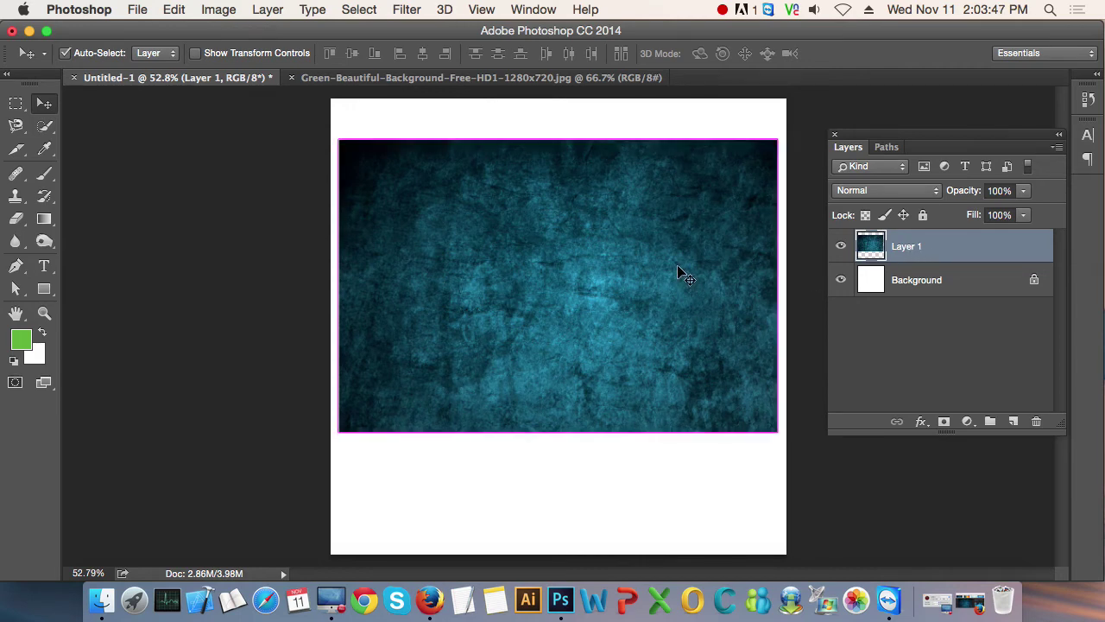
pyautogui.hotkey('ctrl', 't')
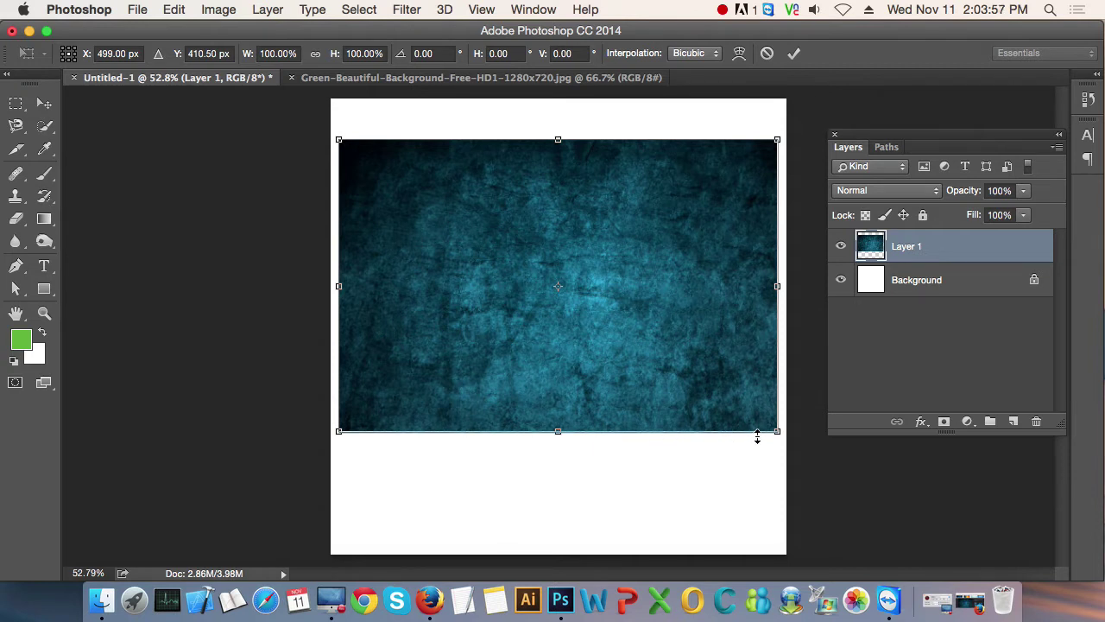
pyautogui.press('Return')
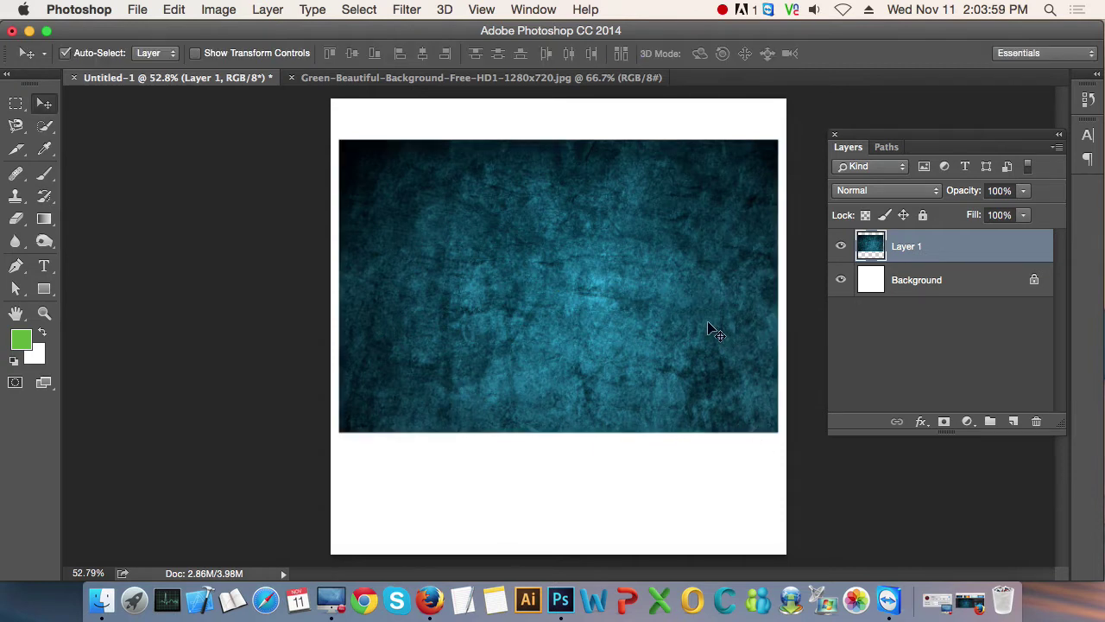
pyautogui.hotkey('ctrl', 't')
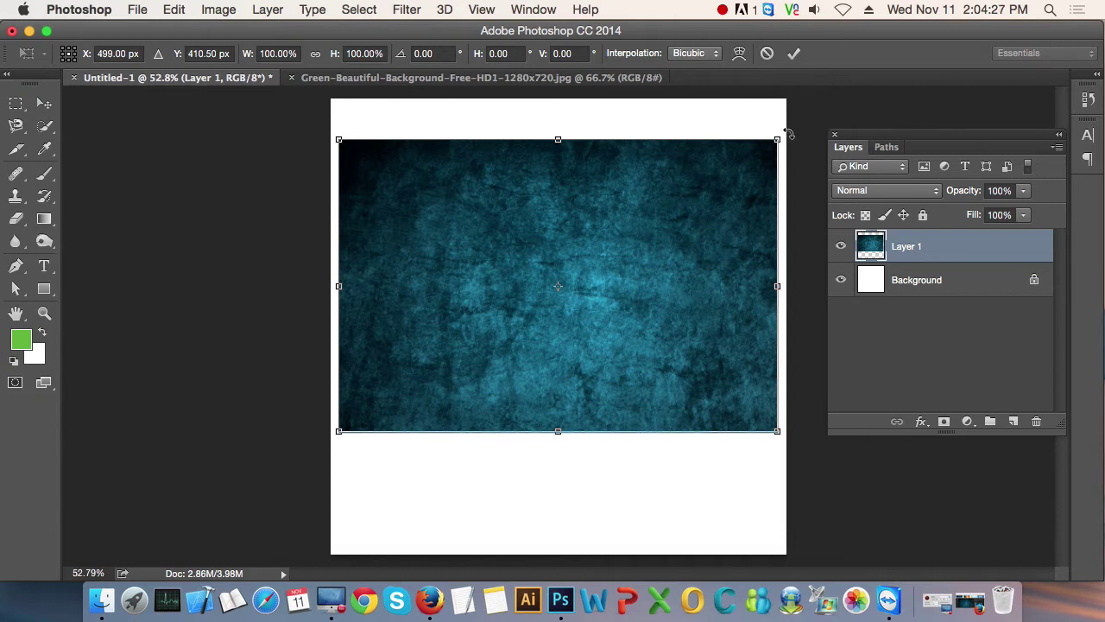
# Commit the pending transform, then rotate and scale the teal texture to span the page width.
pyautogui.press('Return')
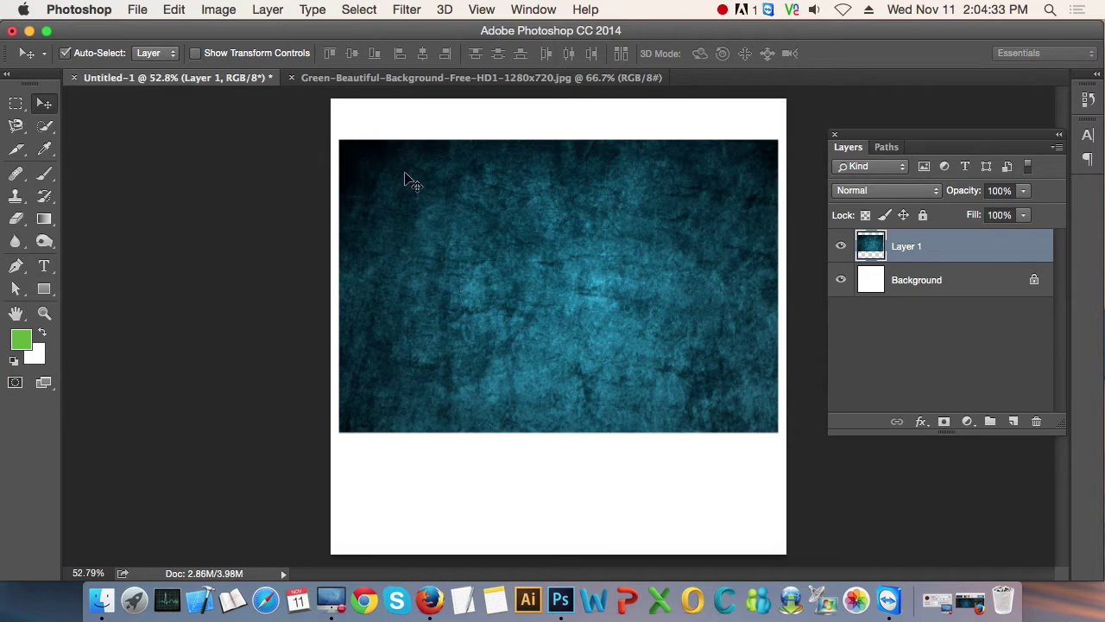
pyautogui.hotkey('ctrl', 't')
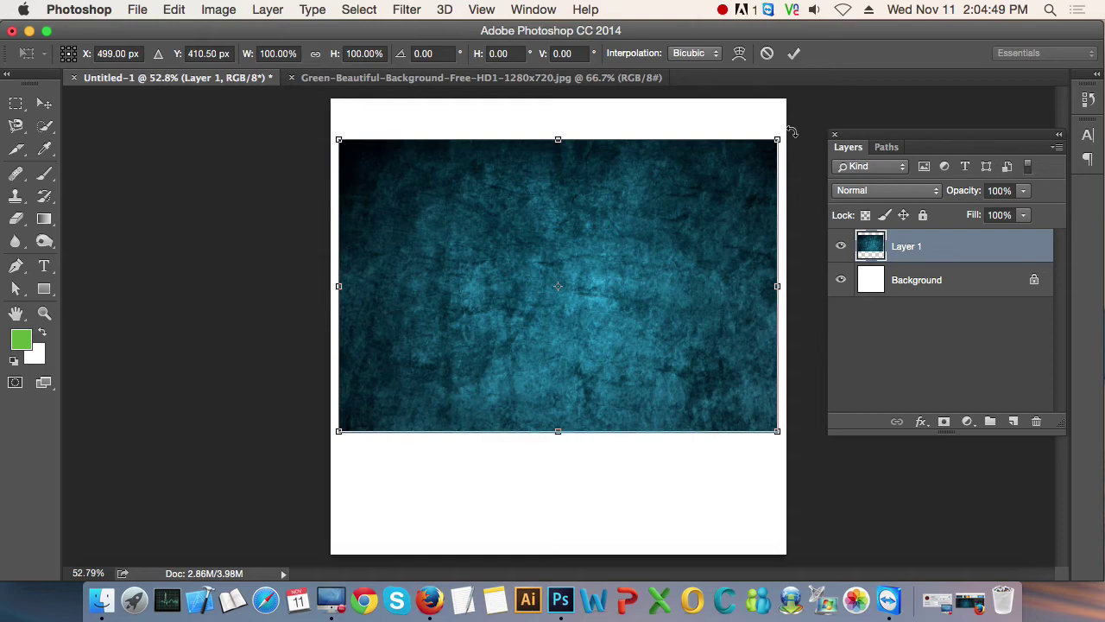
pyautogui.moveTo(792, 131)
pyautogui.mouseDown()
pyautogui.moveTo(758, 337)
pyautogui.moveTo(794, 176)
pyautogui.moveTo(794, 308)
pyautogui.moveTo(838, 222)
pyautogui.moveTo(827, 143)
pyautogui.moveTo(800, 302)
pyautogui.moveTo(752, 380)
pyautogui.moveTo(819, 136)
pyautogui.moveTo(780, 296)
pyautogui.moveTo(834, 178)
pyautogui.moveTo(790, 98)
pyautogui.moveTo(780, 141)
pyautogui.moveTo(610, 279)
pyautogui.moveTo(780, 161)
pyautogui.mouseUp()
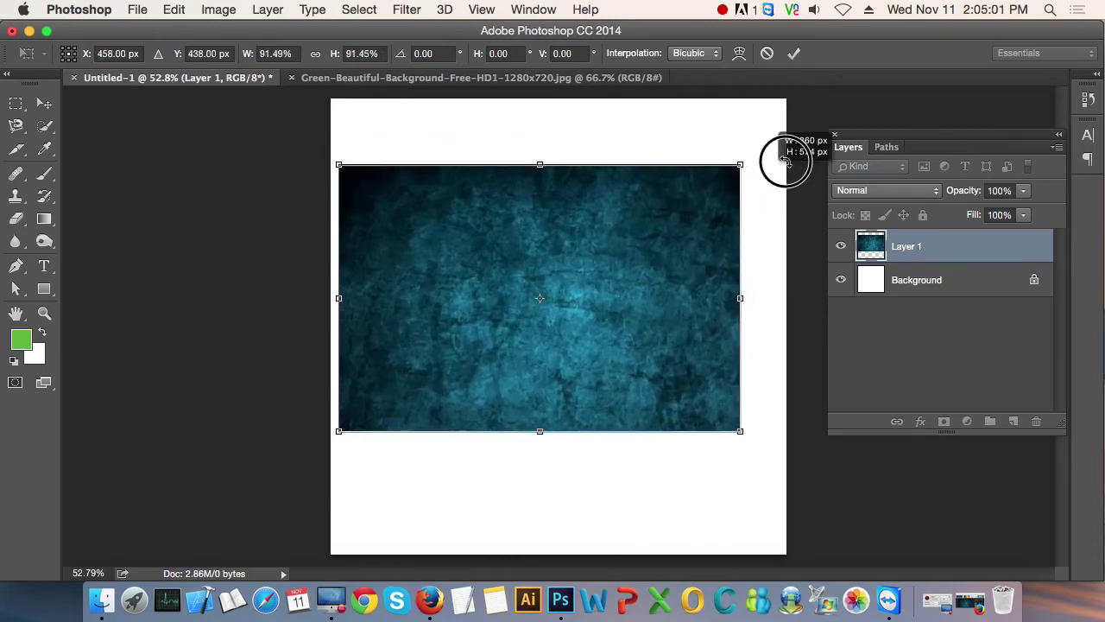
pyautogui.moveTo(666, 242)
pyautogui.mouseDown()
pyautogui.moveTo(740, 202)
pyautogui.moveTo(686, 254)
pyautogui.moveTo(824, 160)
pyautogui.moveTo(685, 271)
pyautogui.moveTo(814, 148)
pyautogui.moveTo(766, 177)
pyautogui.moveTo(791, 161)
pyautogui.mouseUp()
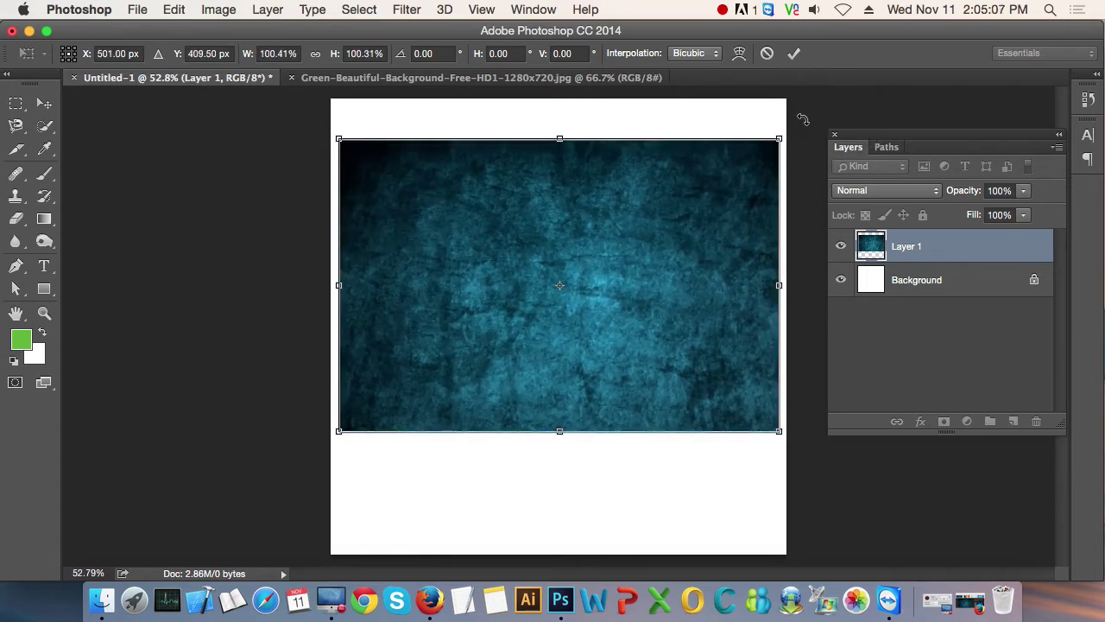
pyautogui.press('Return')
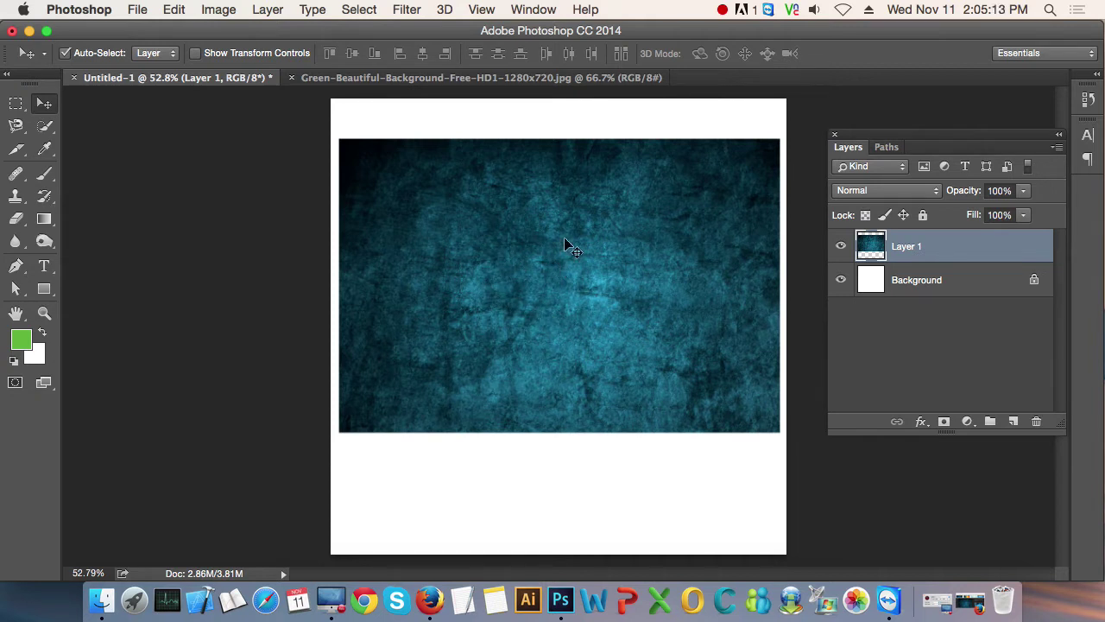
# Nudge the teal texture slightly left and down into place on the page.
pyautogui.press('y')
pyautogui.moveTo(565, 242); pyautogui.dragTo(574, 266)
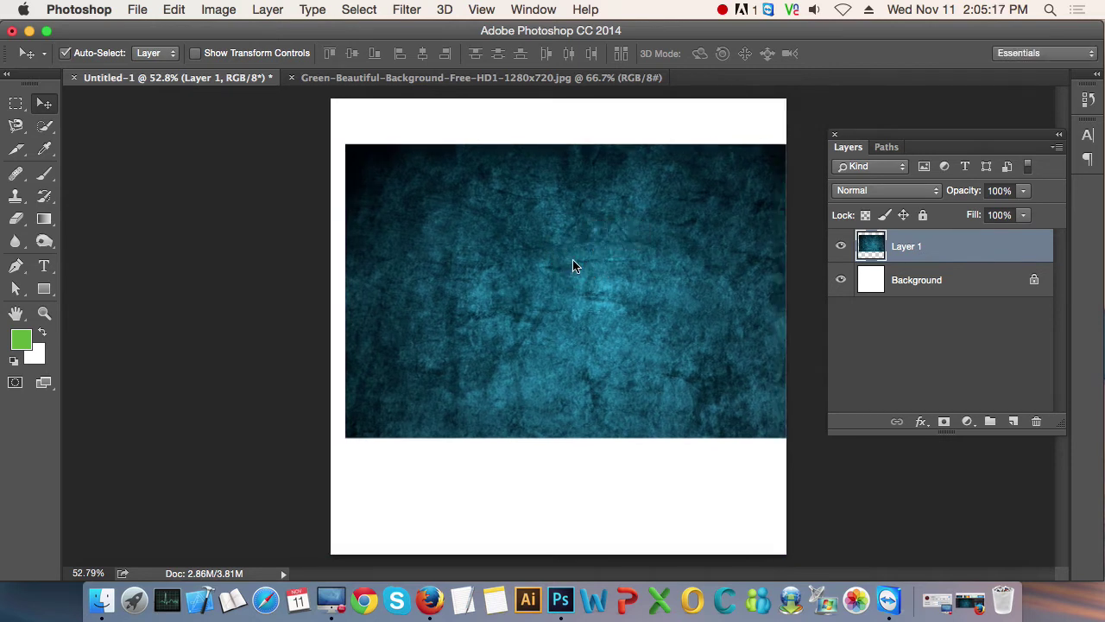
pyautogui.press('Left')
pyautogui.press('Left')
pyautogui.press('Left')
pyautogui.press('Left')
pyautogui.press('Left')
pyautogui.press('Left')
pyautogui.press('Left')
pyautogui.press('Left')
pyautogui.press('Left')
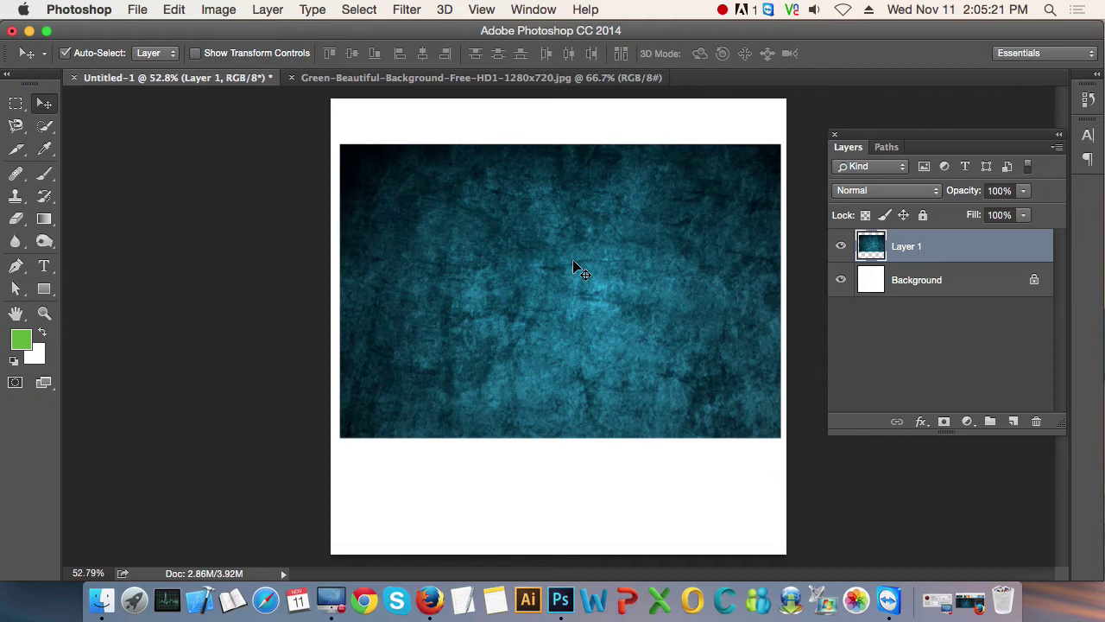
pyautogui.press('Left')
pyautogui.press('Left')
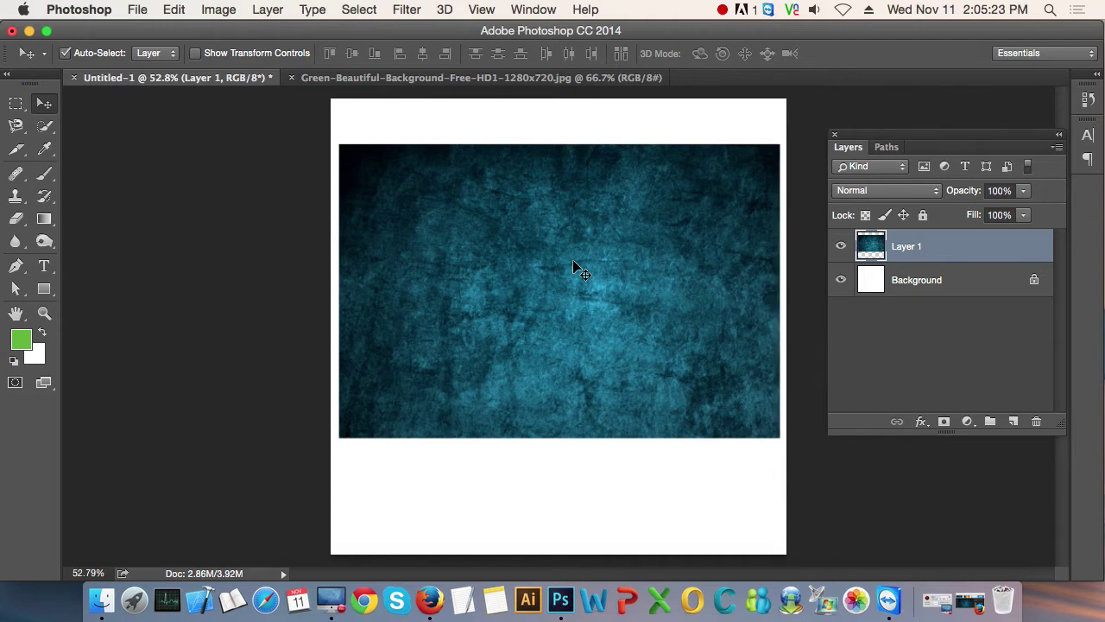
pyautogui.press('Down')
pyautogui.press('Down')
pyautogui.press('Left')
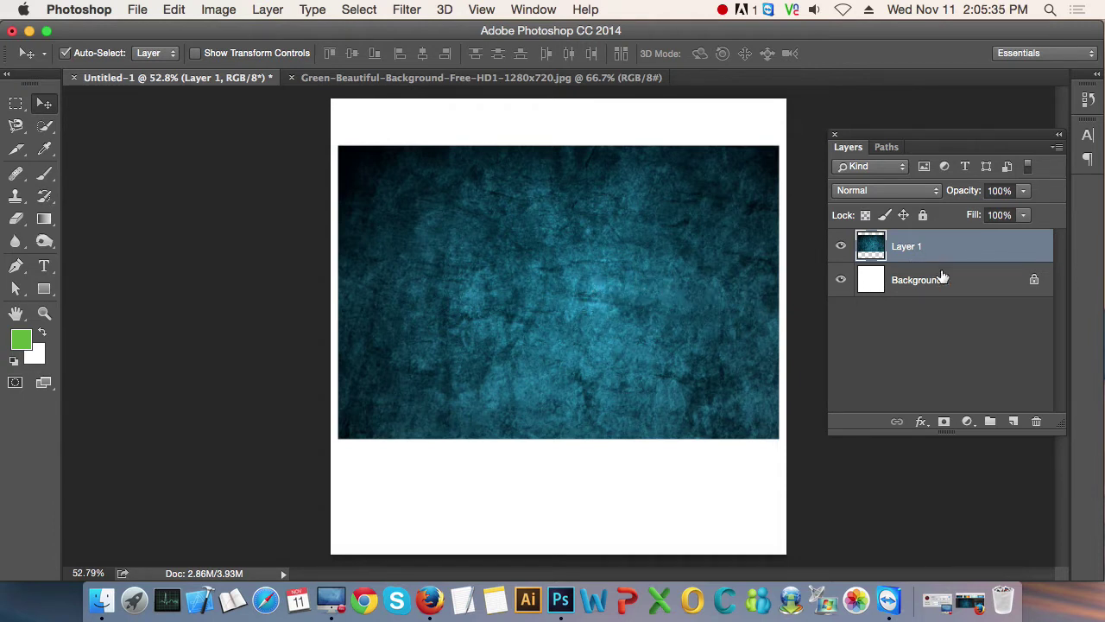
pyautogui.click(174, 11)
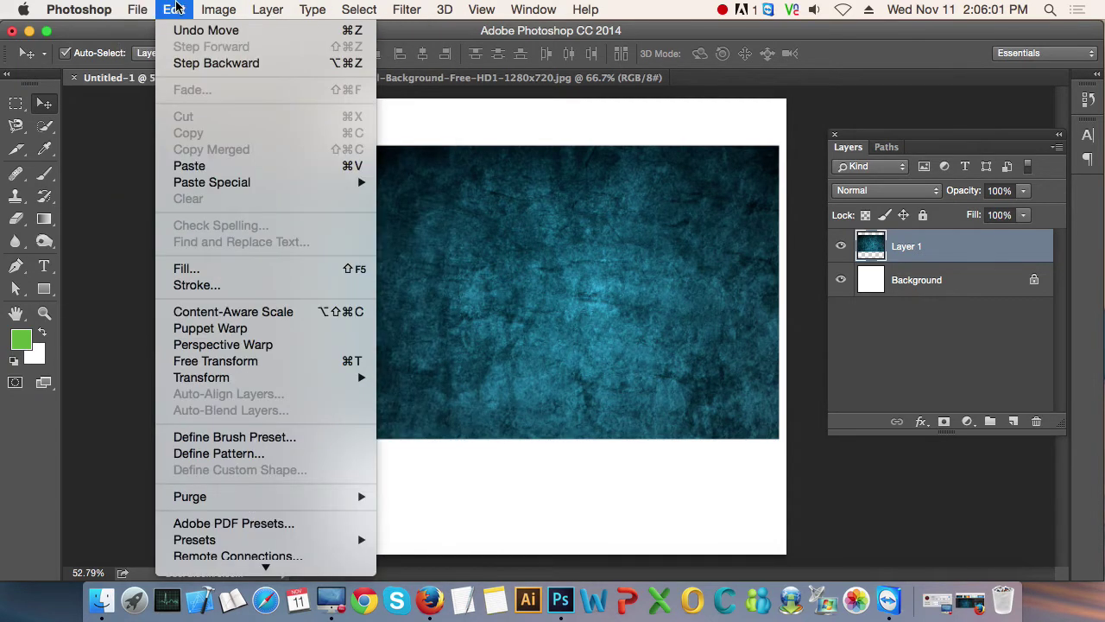
pyautogui.moveTo(202, 377)
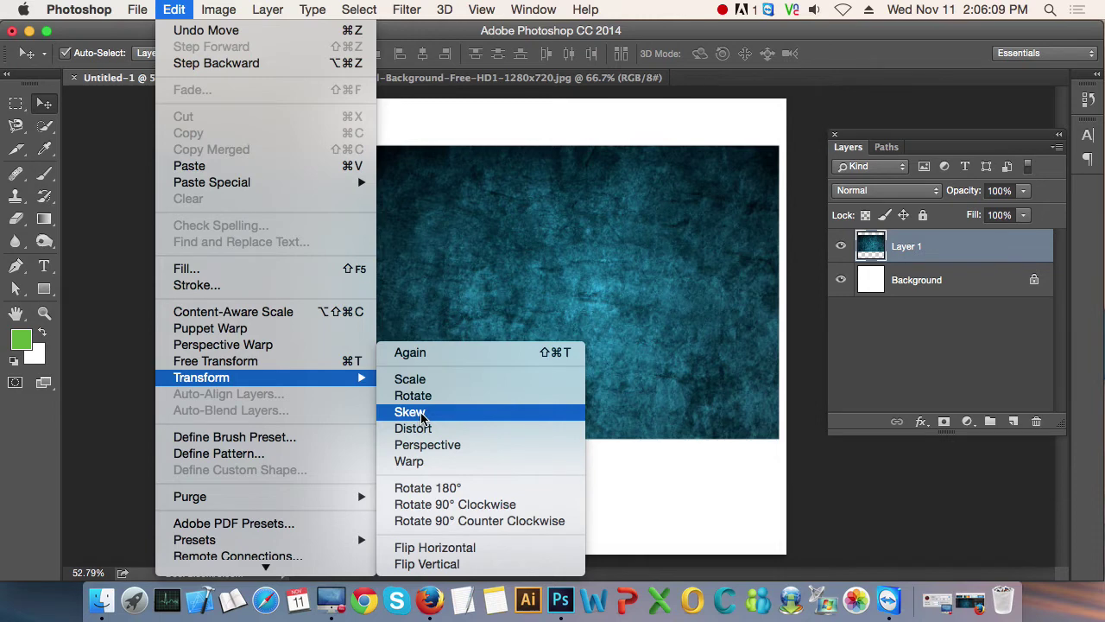
# Try a Skew on the teal texture's top edge, then undo it.
pyautogui.click(421, 416)
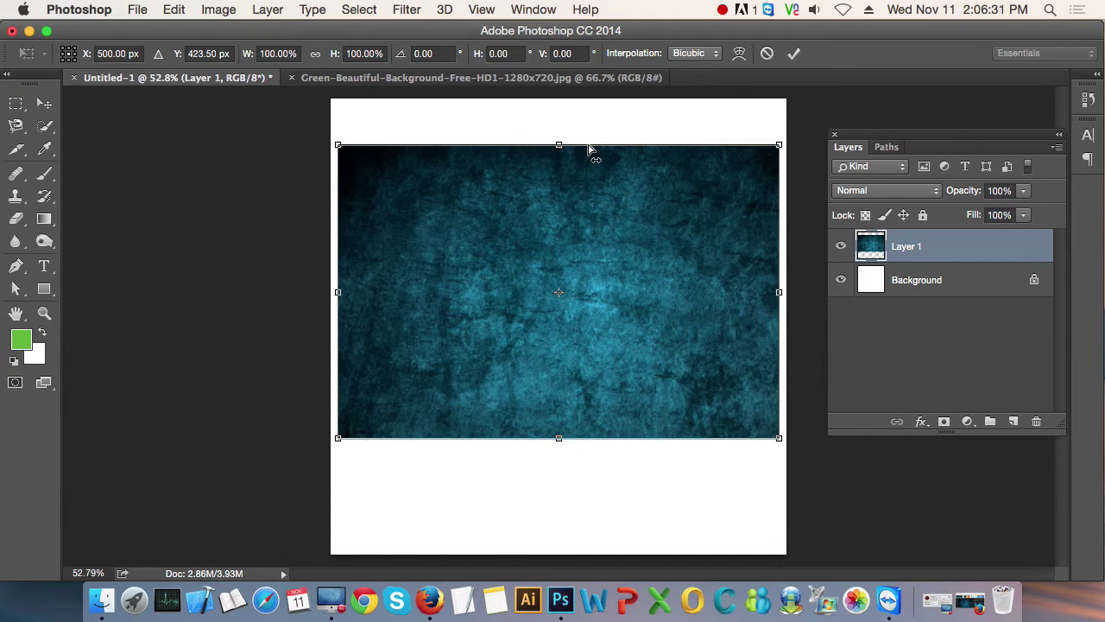
pyautogui.moveTo(590, 149)
pyautogui.mouseDown()
pyautogui.moveTo(559, 167)
pyautogui.moveTo(612, 340)
pyautogui.moveTo(419, 296)
pyautogui.moveTo(406, 262)
pyautogui.moveTo(388, 273)
pyautogui.moveTo(604, 264)
pyautogui.moveTo(543, 249)
pyautogui.moveTo(554, 239)
pyautogui.moveTo(679, 239)
pyautogui.moveTo(696, 250)
pyautogui.moveTo(440, 250)
pyautogui.moveTo(647, 246)
pyautogui.moveTo(524, 241)
pyautogui.mouseUp()
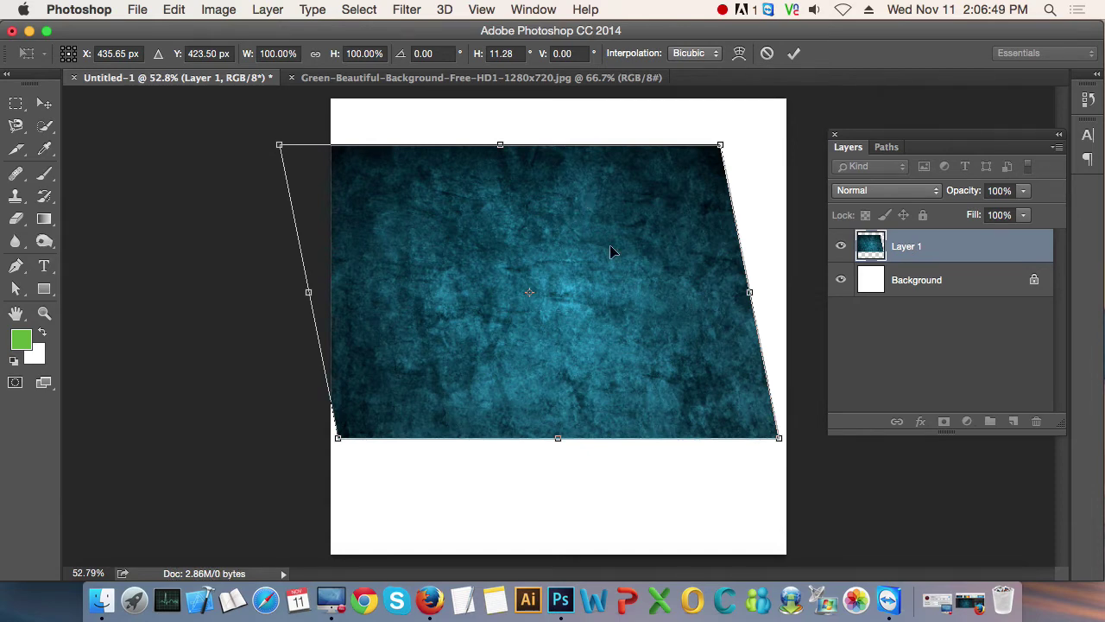
pyautogui.press('Return')
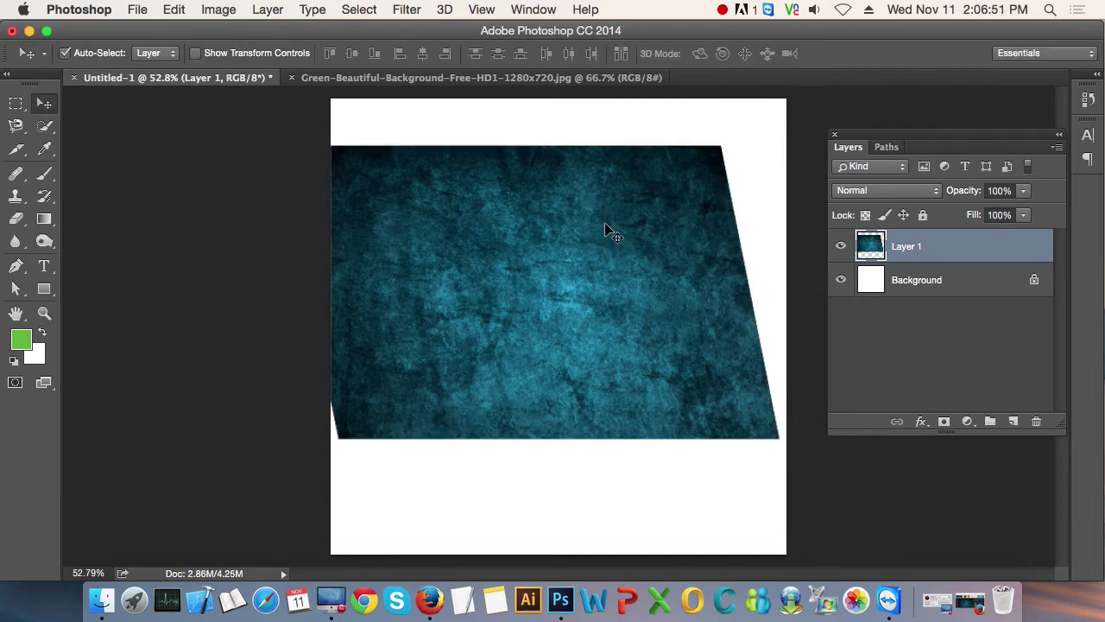
pyautogui.press('super+z')
# Start a Distort transform, testing the top-left corner and repositioning the texture.
pyautogui.click(173, 10)
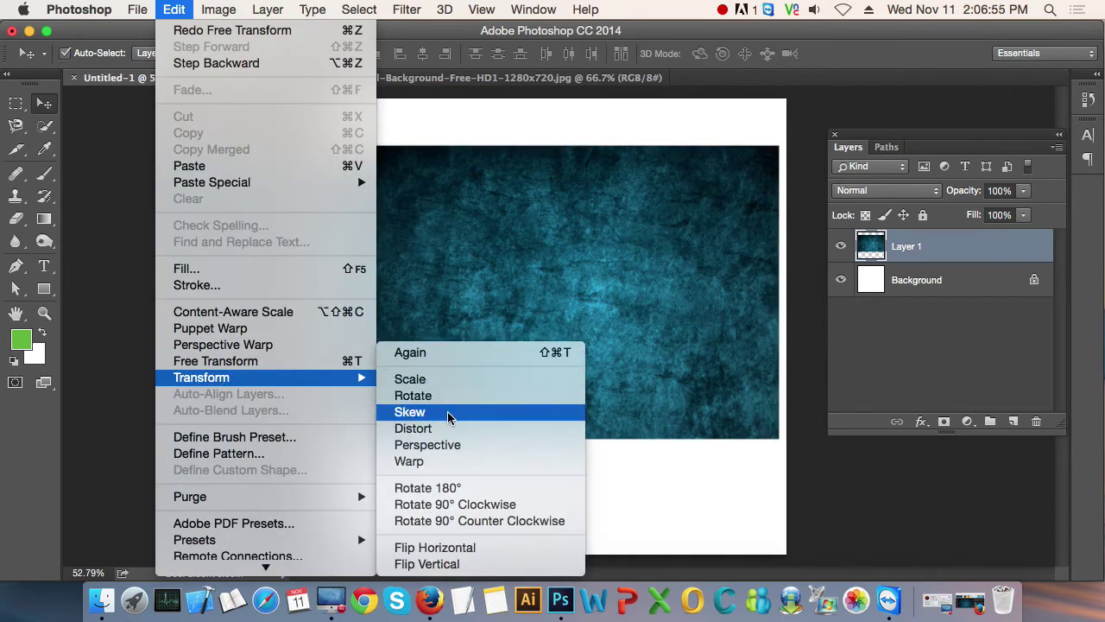
pyautogui.click(434, 429)
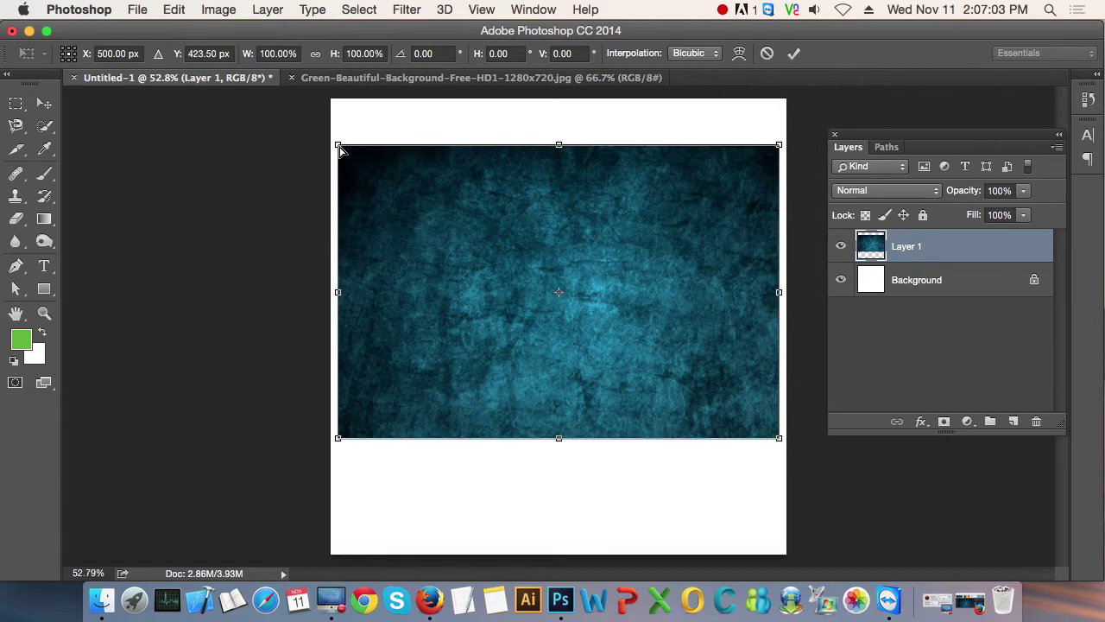
pyautogui.moveTo(341, 150); pyautogui.dragTo(527, 292)
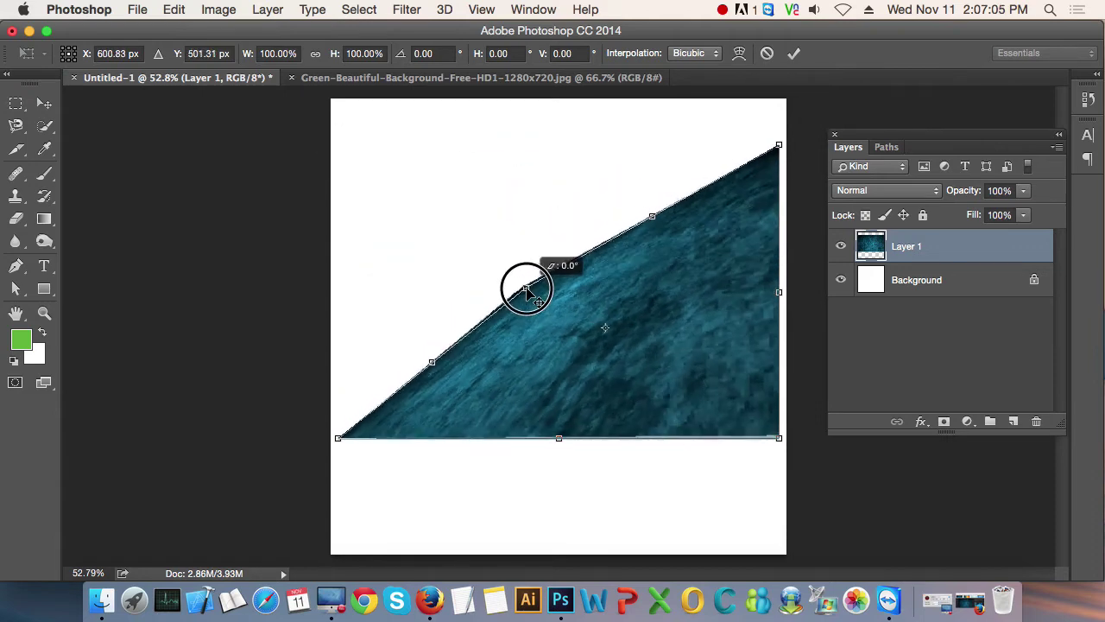
pyautogui.moveTo(526, 292); pyautogui.dragTo(361, 191)
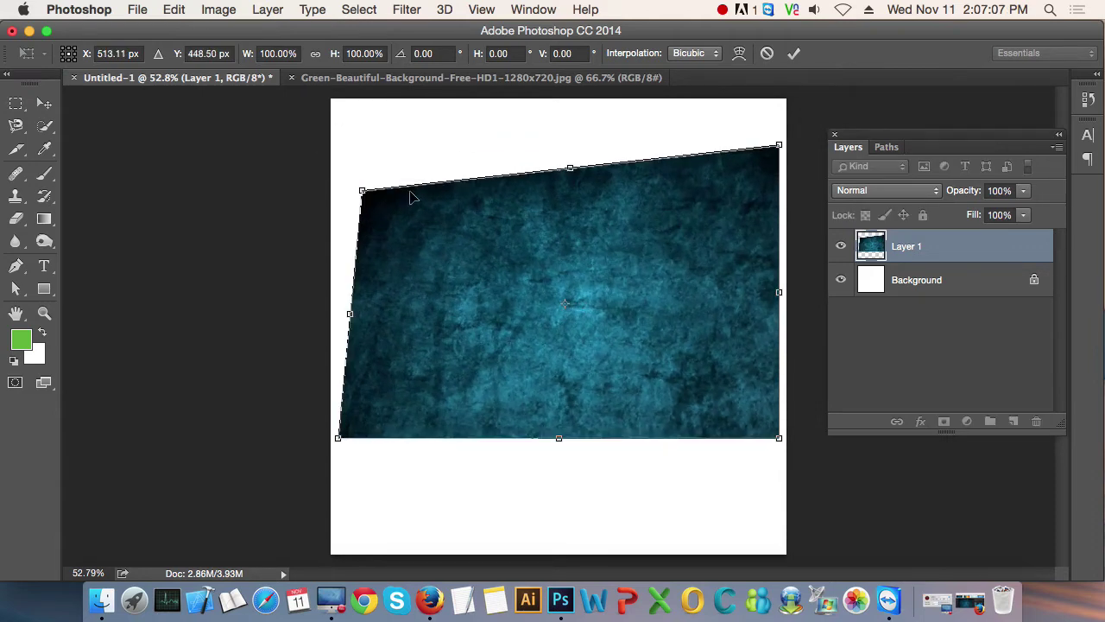
pyautogui.moveTo(474, 182); pyautogui.dragTo(469, 171)
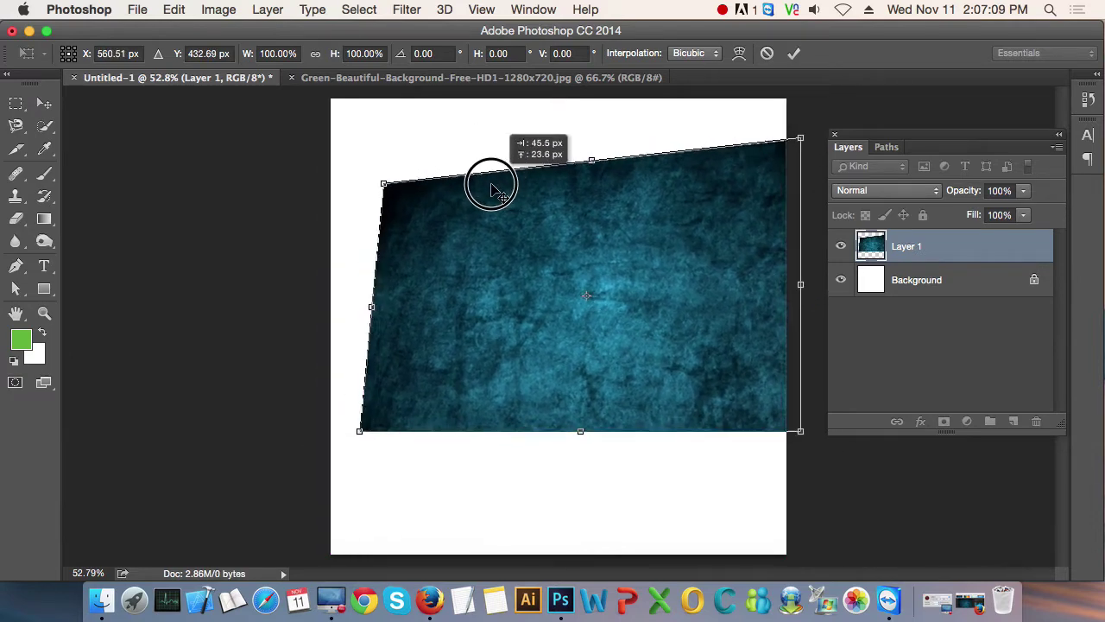
pyautogui.moveTo(474, 177); pyautogui.dragTo(473, 179)
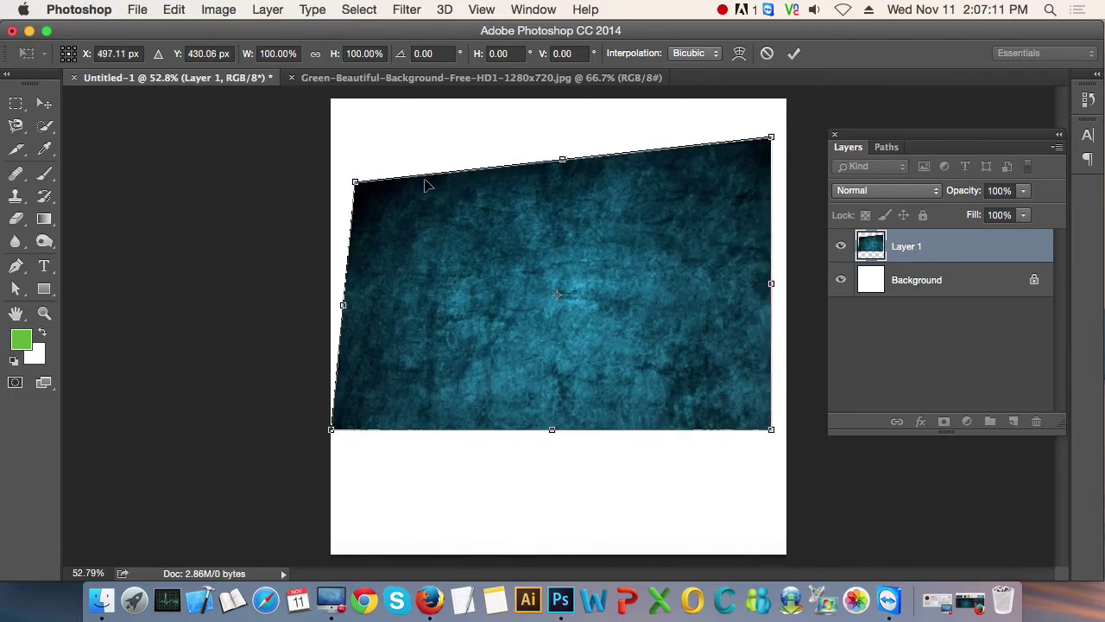
# Reshape the corners into a slanted quadrilateral leaning left and apply the distortion.
pyautogui.moveTo(358, 185)
pyautogui.mouseDown()
pyautogui.moveTo(382, 213)
pyautogui.moveTo(521, 269)
pyautogui.mouseUp()
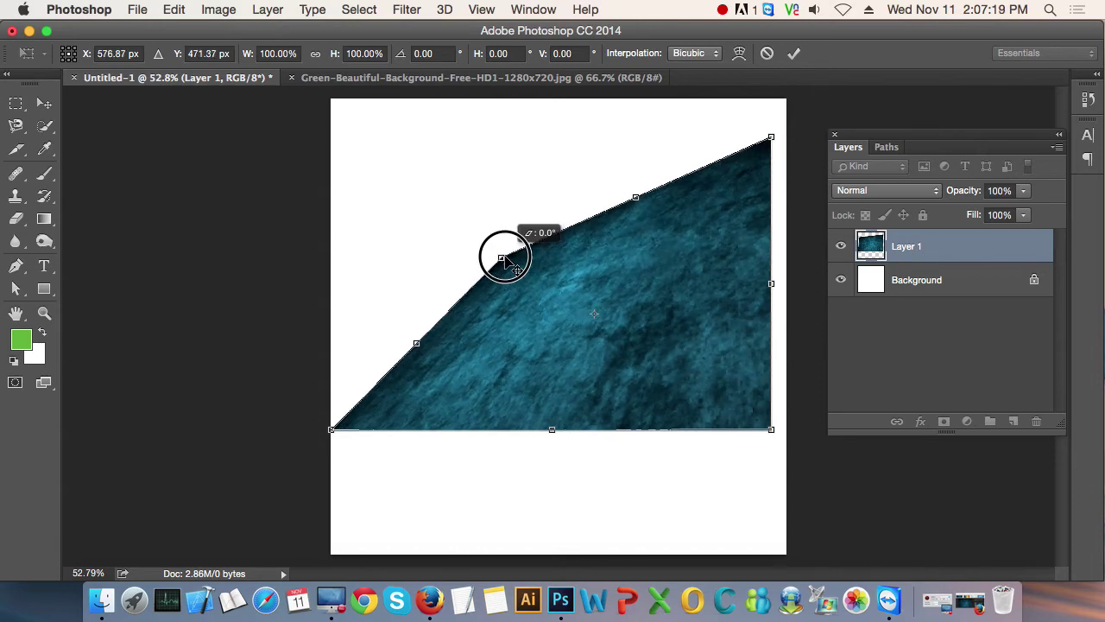
pyautogui.moveTo(486, 259)
pyautogui.mouseDown()
pyautogui.moveTo(437, 234)
pyautogui.moveTo(395, 193)
pyautogui.moveTo(380, 158)
pyautogui.mouseUp()
pyautogui.moveTo(773, 145)
pyautogui.mouseDown()
pyautogui.moveTo(629, 246)
pyautogui.moveTo(766, 145)
pyautogui.mouseUp()
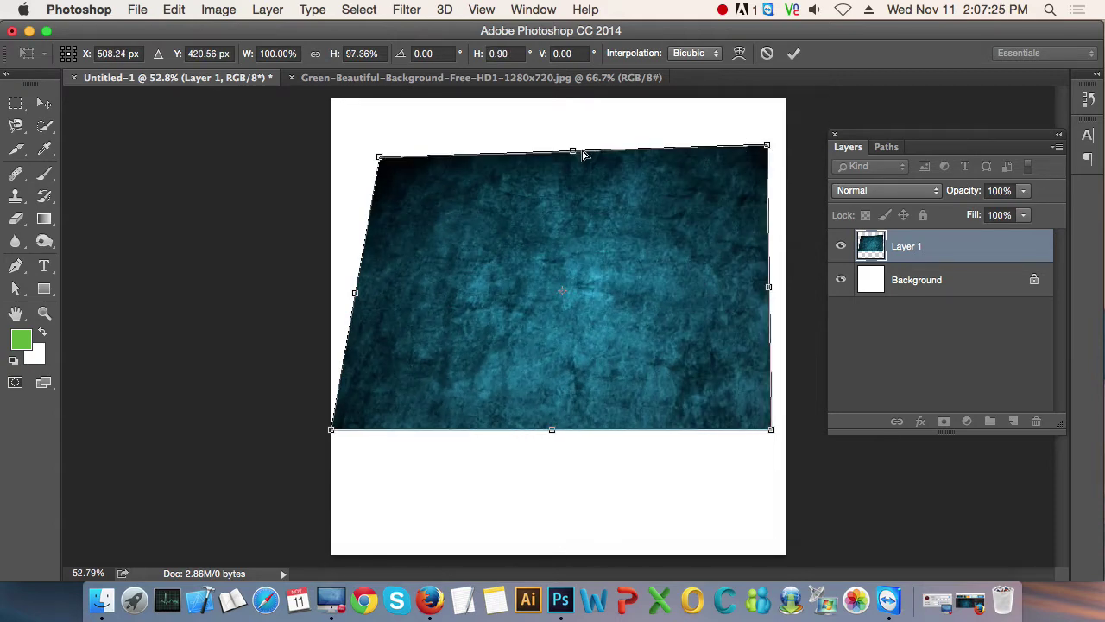
pyautogui.moveTo(573, 152)
pyautogui.mouseDown()
pyautogui.moveTo(580, 214)
pyautogui.moveTo(563, 323)
pyautogui.moveTo(572, 184)
pyautogui.moveTo(562, 177)
pyautogui.moveTo(572, 164)
pyautogui.mouseUp()
pyautogui.moveTo(580, 215)
pyautogui.mouseDown()
pyautogui.moveTo(577, 334)
pyautogui.moveTo(575, 163)
pyautogui.mouseUp()
pyautogui.moveTo(774, 434)
pyautogui.mouseDown()
pyautogui.moveTo(654, 328)
pyautogui.moveTo(784, 394)
pyautogui.moveTo(739, 406)
pyautogui.moveTo(577, 299)
pyautogui.moveTo(543, 245)
pyautogui.moveTo(676, 359)
pyautogui.moveTo(740, 390)
pyautogui.moveTo(756, 420)
pyautogui.moveTo(758, 410)
pyautogui.moveTo(647, 362)
pyautogui.moveTo(636, 346)
pyautogui.moveTo(661, 343)
pyautogui.moveTo(647, 320)
pyautogui.moveTo(711, 388)
pyautogui.moveTo(765, 420)
pyautogui.moveTo(765, 444)
pyautogui.moveTo(767, 413)
pyautogui.mouseUp()
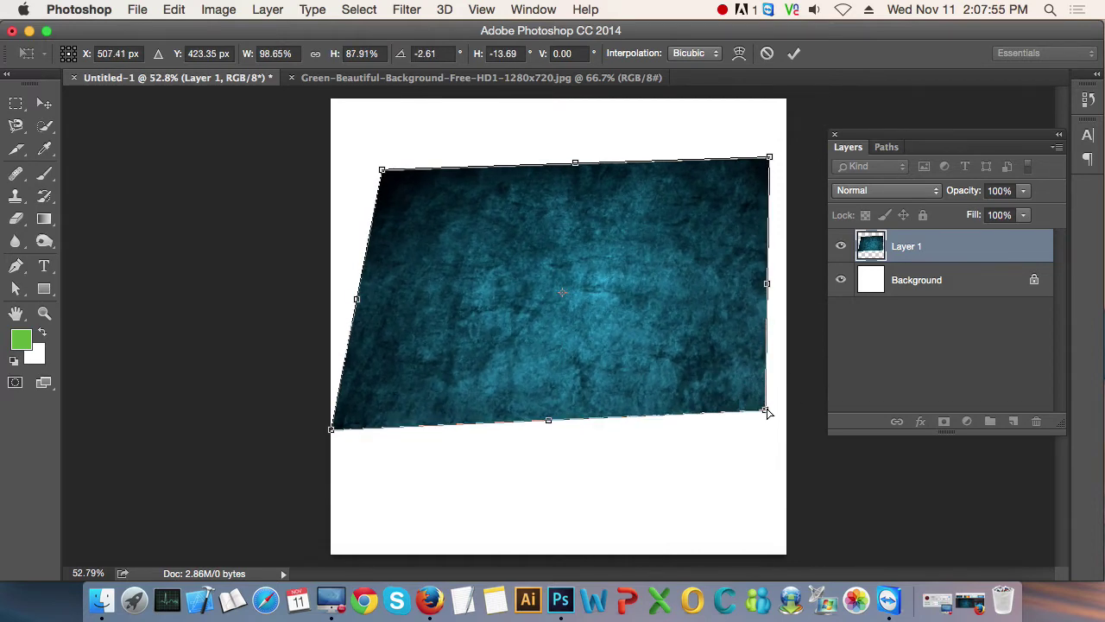
pyautogui.press('Return')
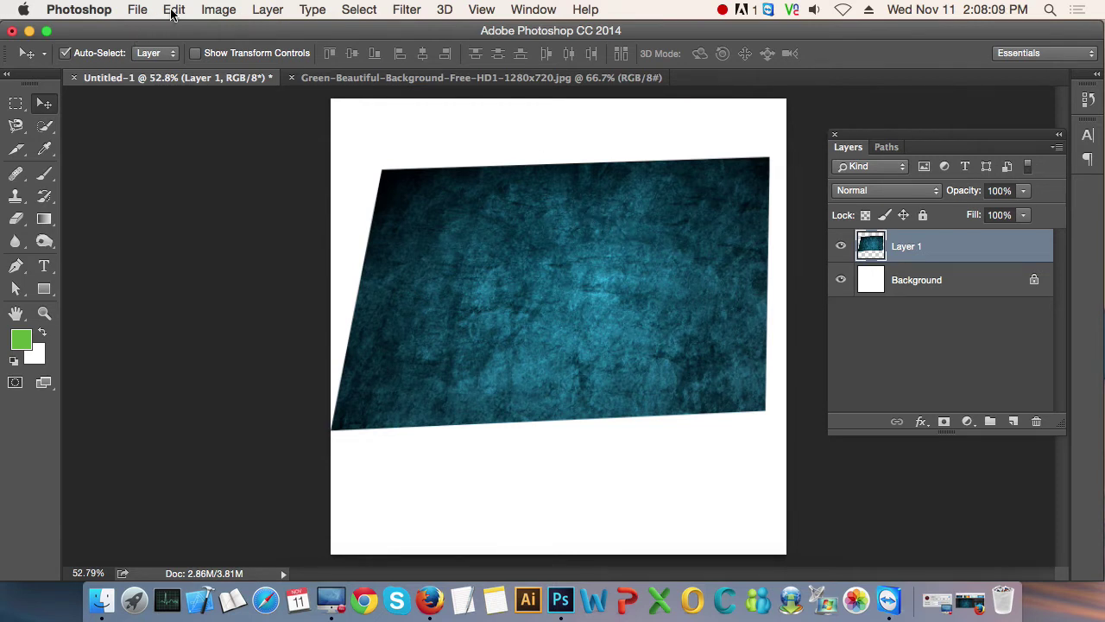
# Undo the distortion and apply a Perspective taper by dragging the top corners inward.
pyautogui.press('super+z')
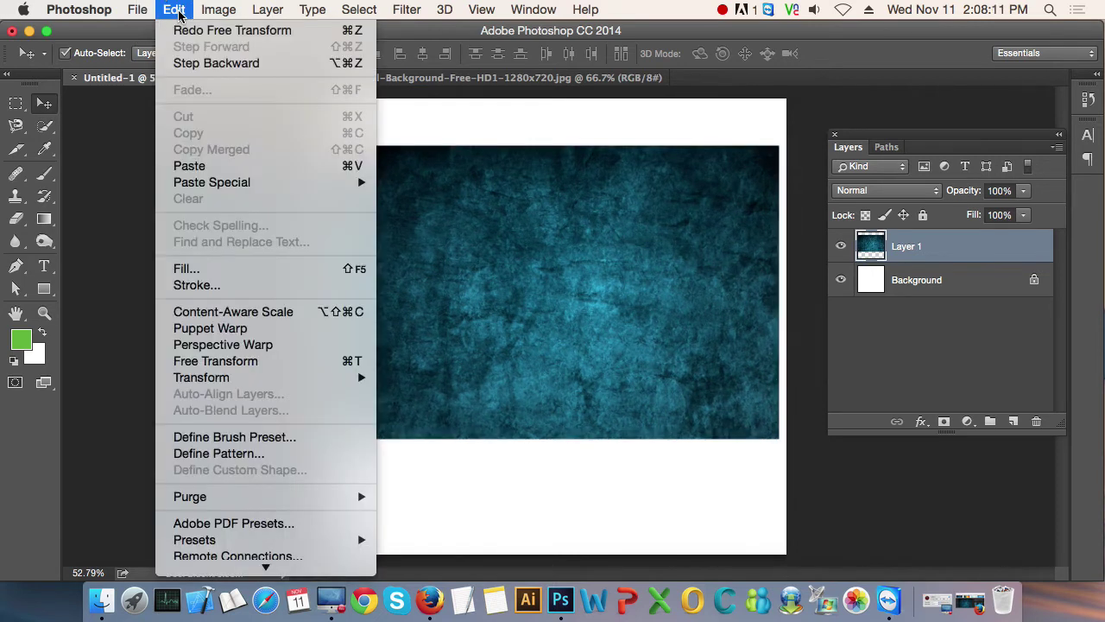
pyautogui.click(173, 9)
pyautogui.moveTo(201, 377)
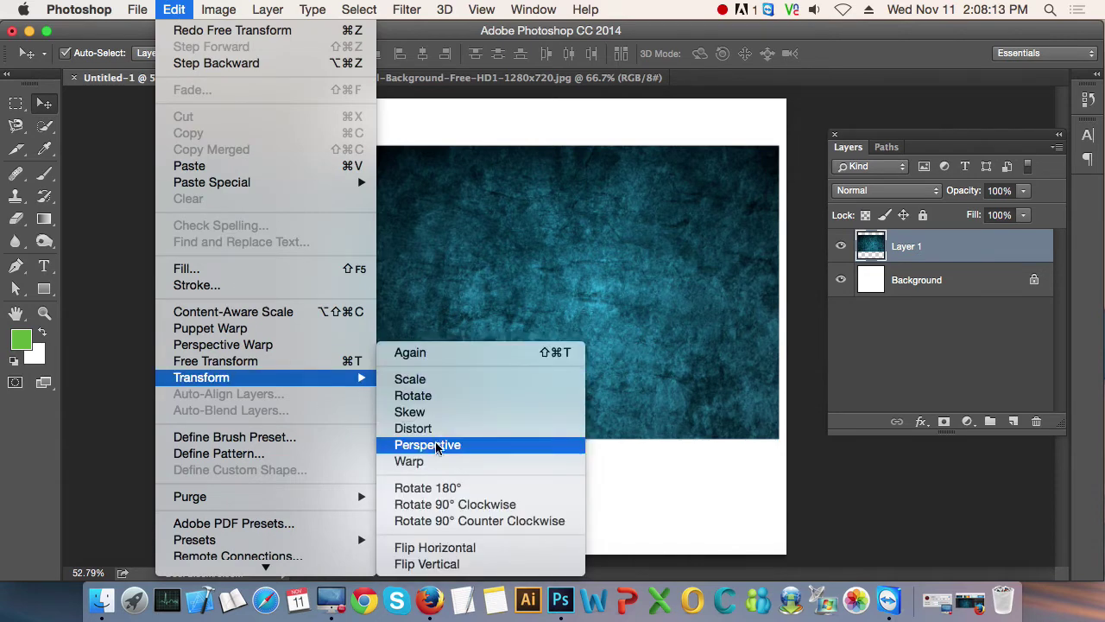
pyautogui.click(445, 452)
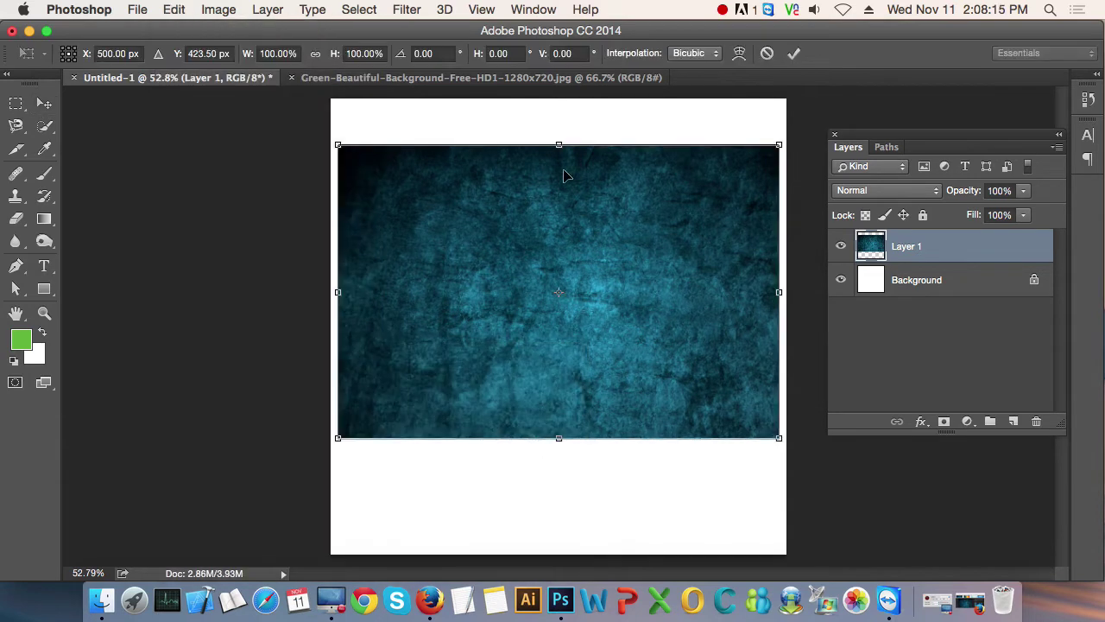
pyautogui.moveTo(339, 146); pyautogui.dragTo(401, 184)
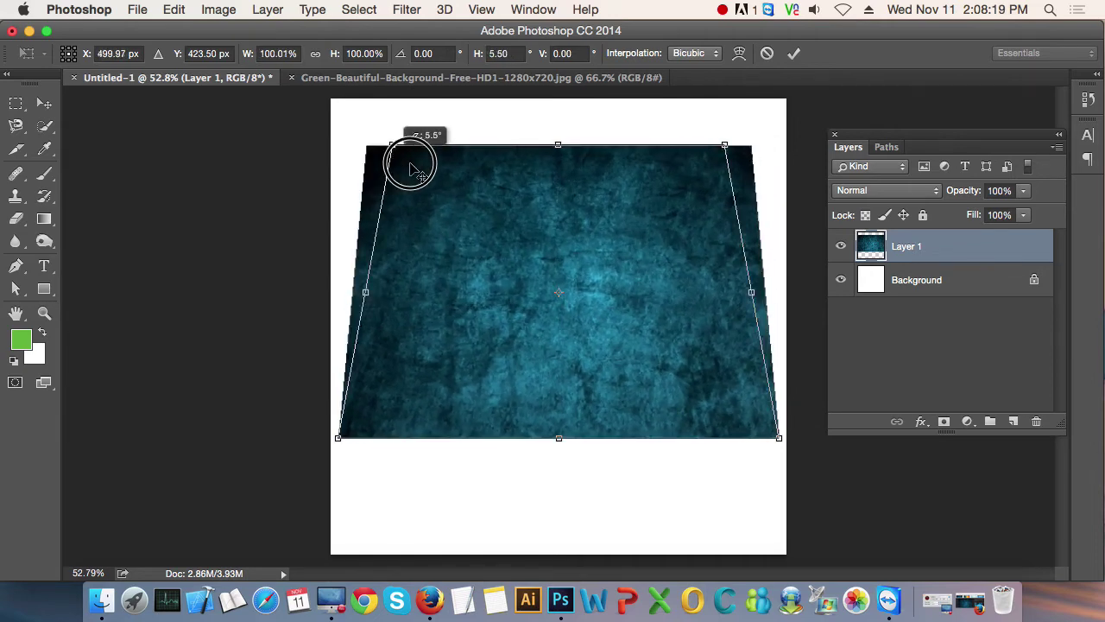
pyautogui.moveTo(401, 184); pyautogui.dragTo(427, 168)
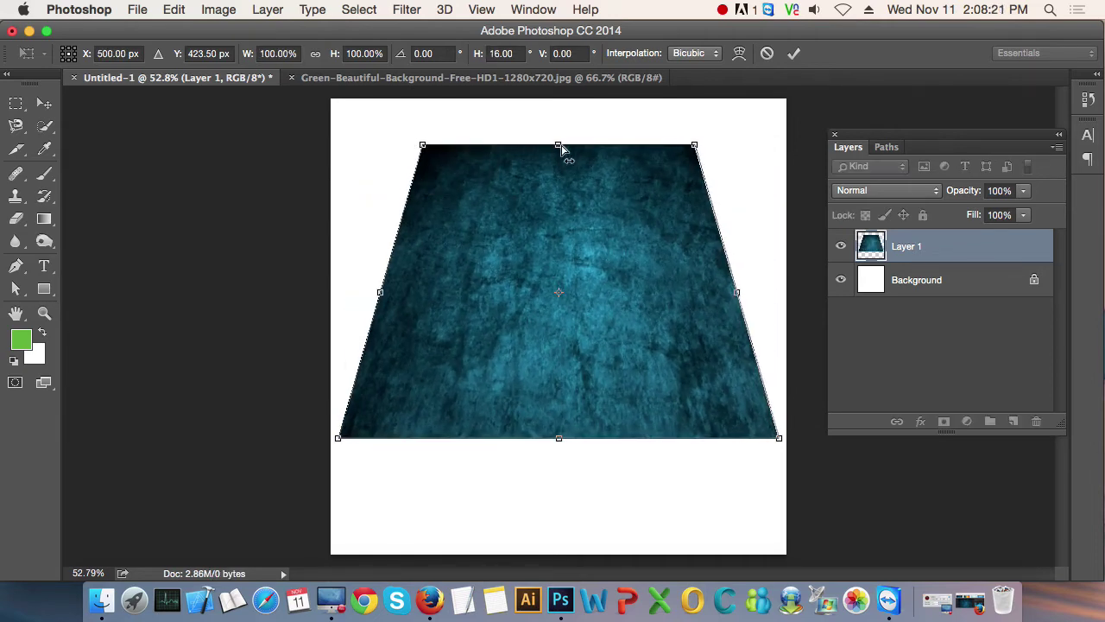
pyautogui.moveTo(558, 145)
pyautogui.mouseDown()
pyautogui.moveTo(626, 240)
pyautogui.moveTo(420, 218)
pyautogui.moveTo(629, 218)
pyautogui.moveTo(399, 211)
pyautogui.moveTo(552, 243)
pyautogui.mouseUp()
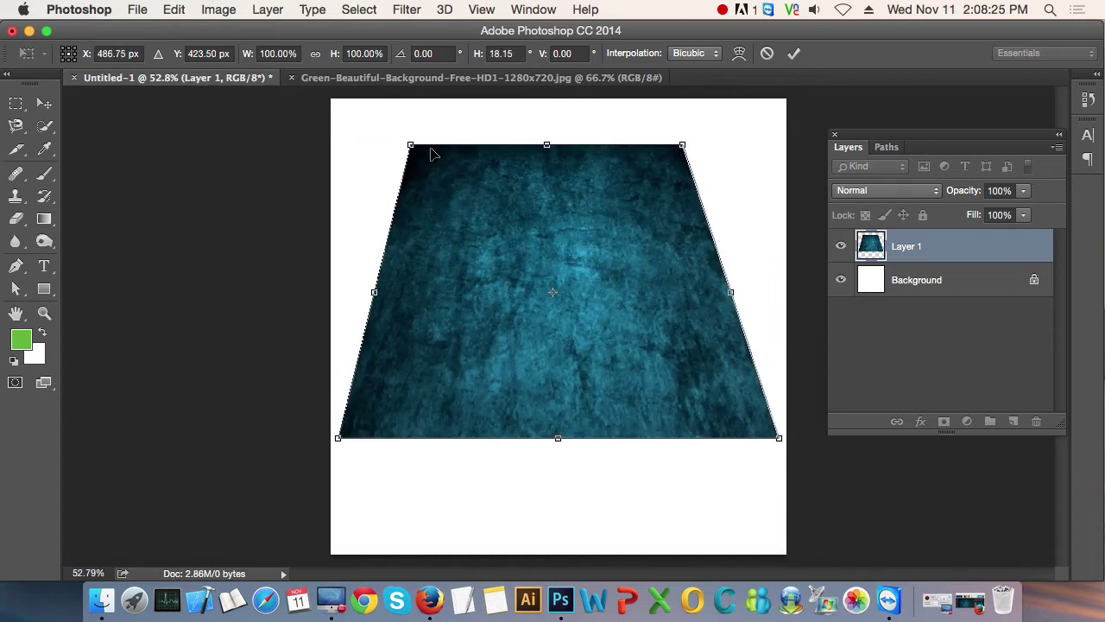
pyautogui.moveTo(413, 147)
pyautogui.mouseDown()
pyautogui.moveTo(549, 200)
pyautogui.moveTo(385, 152)
pyautogui.moveTo(481, 181)
pyautogui.moveTo(432, 213)
pyautogui.moveTo(432, 264)
pyautogui.moveTo(432, 193)
pyautogui.moveTo(437, 270)
pyautogui.moveTo(424, 193)
pyautogui.moveTo(435, 285)
pyautogui.moveTo(427, 217)
pyautogui.moveTo(427, 251)
pyautogui.moveTo(414, 227)
pyautogui.moveTo(419, 165)
pyautogui.moveTo(434, 225)
pyautogui.moveTo(432, 192)
pyautogui.moveTo(447, 229)
pyautogui.moveTo(461, 188)
pyautogui.moveTo(476, 202)
pyautogui.moveTo(503, 202)
pyautogui.moveTo(425, 202)
pyautogui.moveTo(443, 229)
pyautogui.moveTo(443, 190)
pyautogui.moveTo(463, 173)
pyautogui.moveTo(427, 173)
pyautogui.mouseUp()
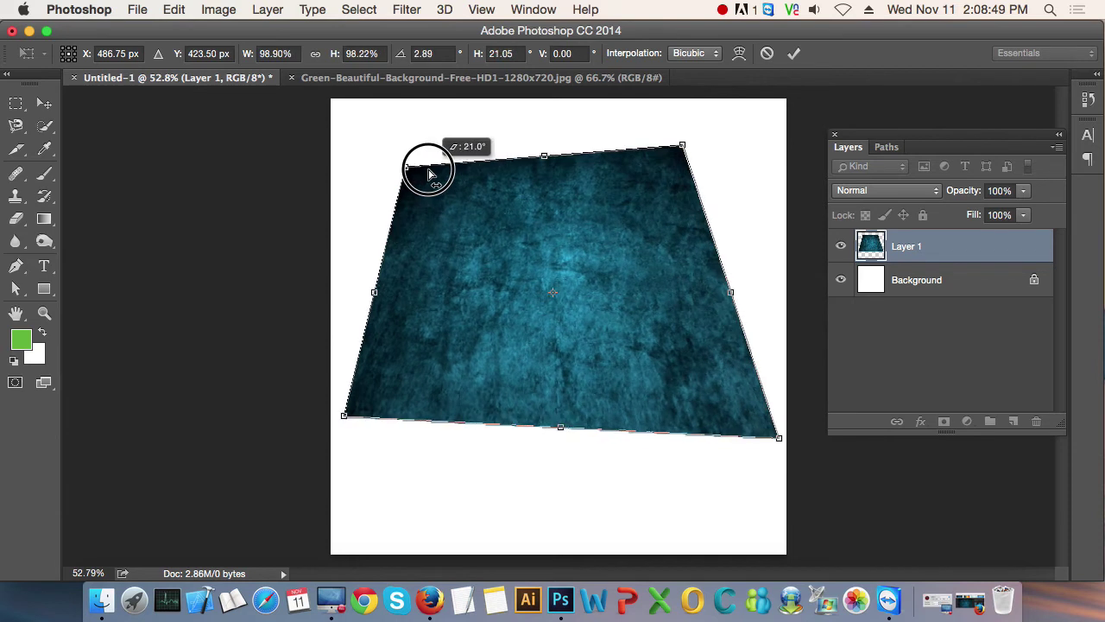
pyautogui.press('Return')
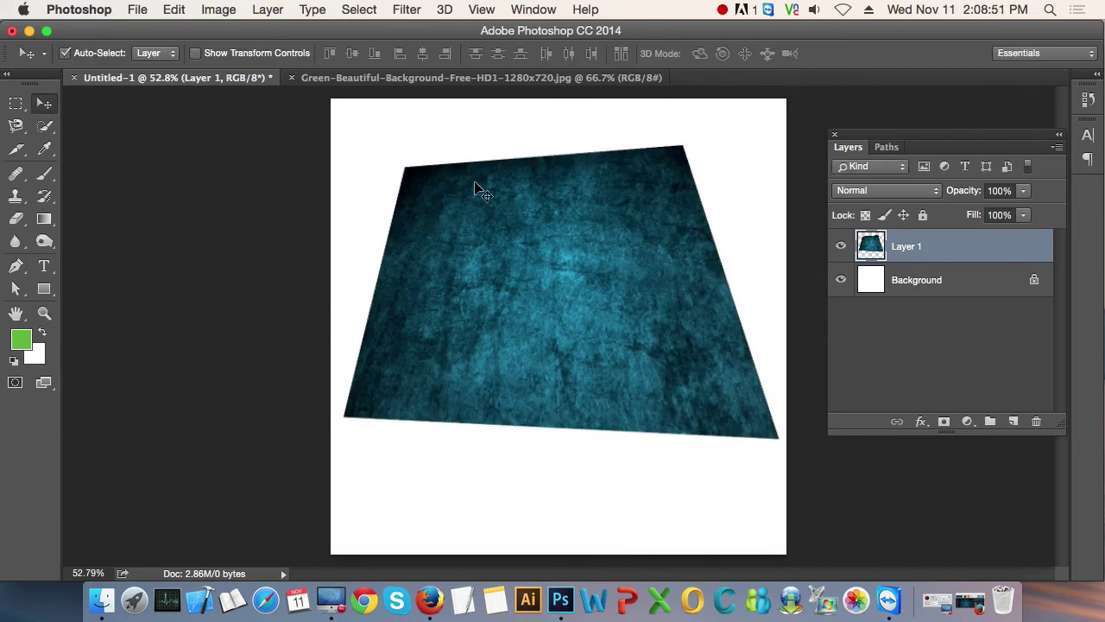
# Undo the perspective and bend the texture's top edge into a wave with Warp.
pyautogui.press('super+z')
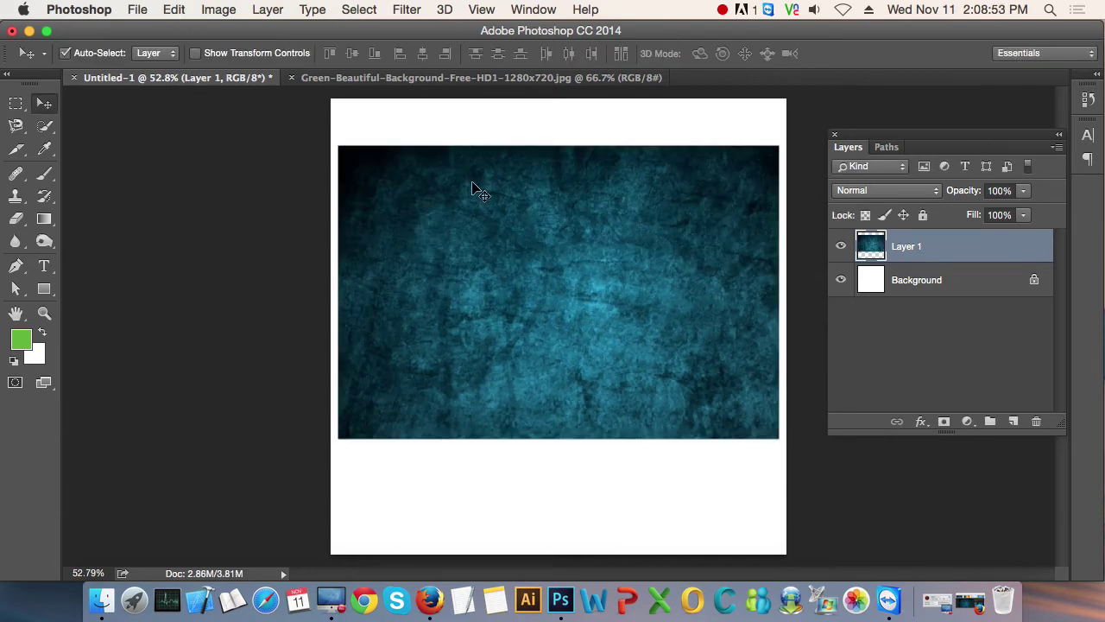
pyautogui.click(169, 9)
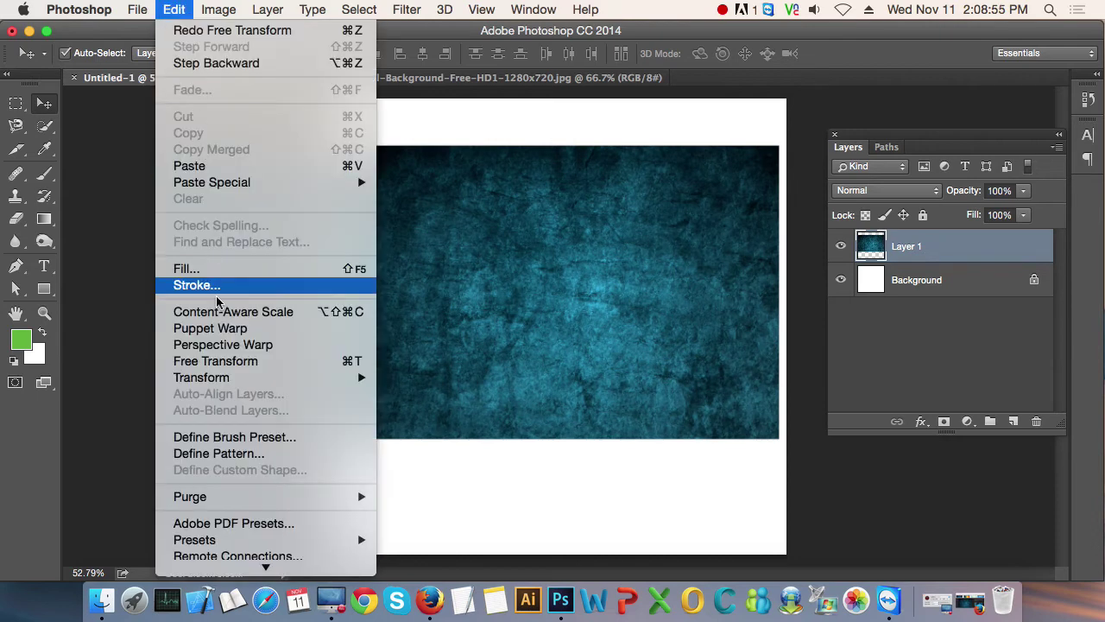
pyautogui.moveTo(202, 378)
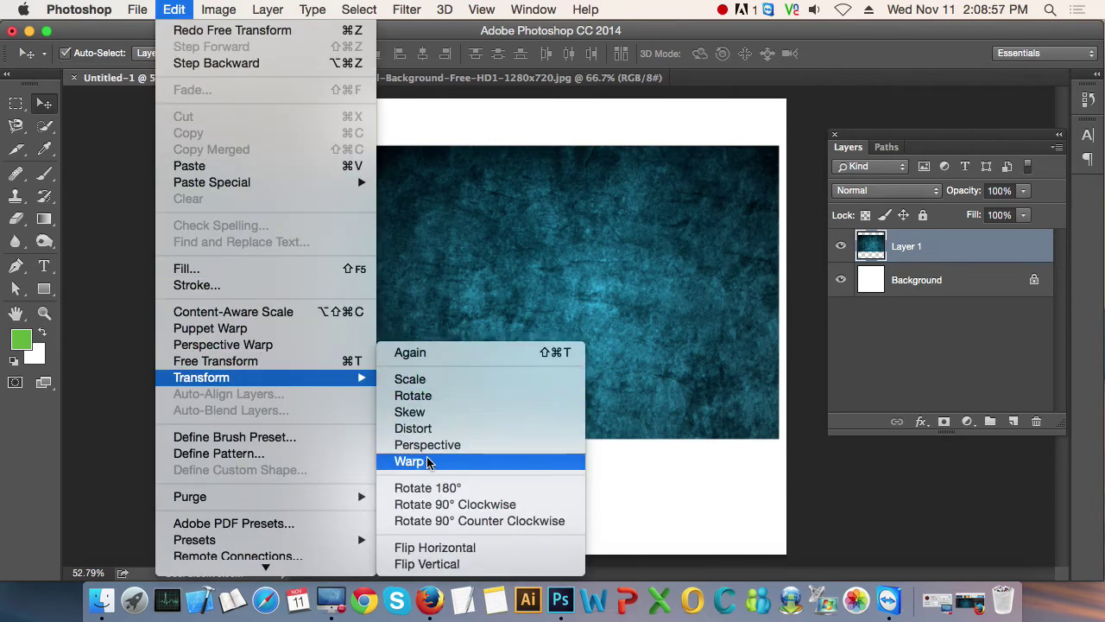
pyautogui.click(417, 464)
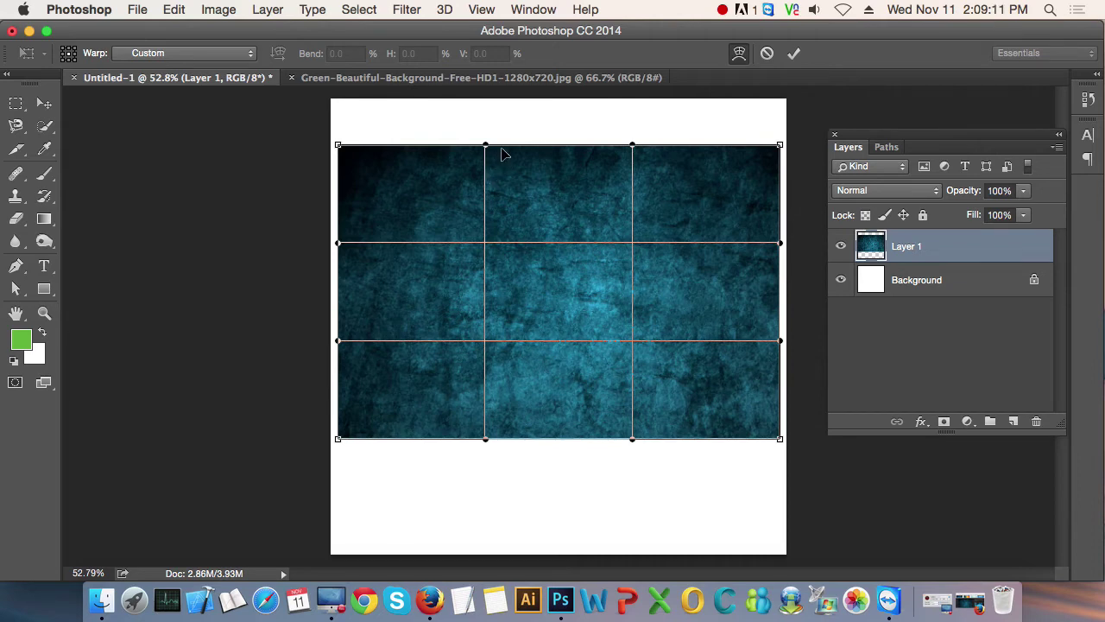
pyautogui.moveTo(485, 147); pyautogui.dragTo(521, 115)
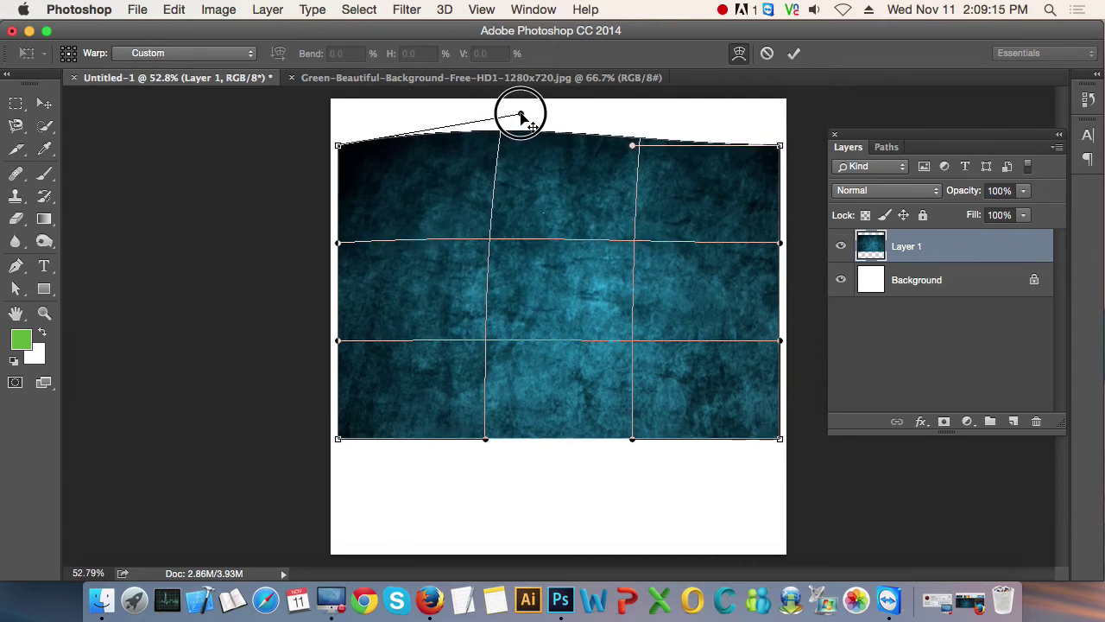
pyautogui.moveTo(521, 115); pyautogui.dragTo(522, 111)
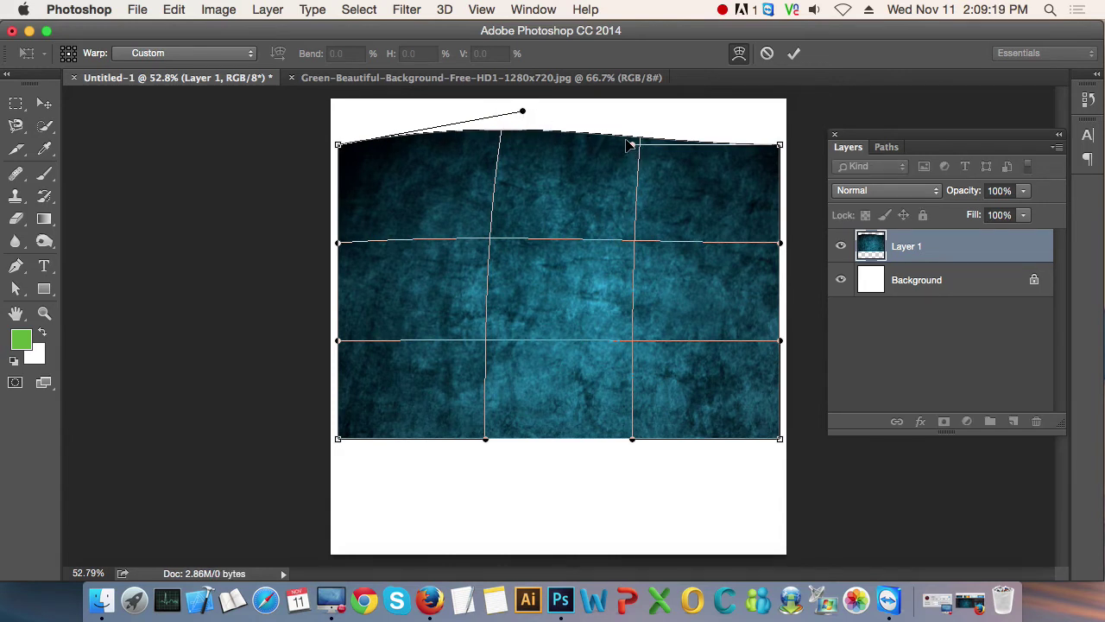
pyautogui.moveTo(634, 146); pyautogui.dragTo(626, 203)
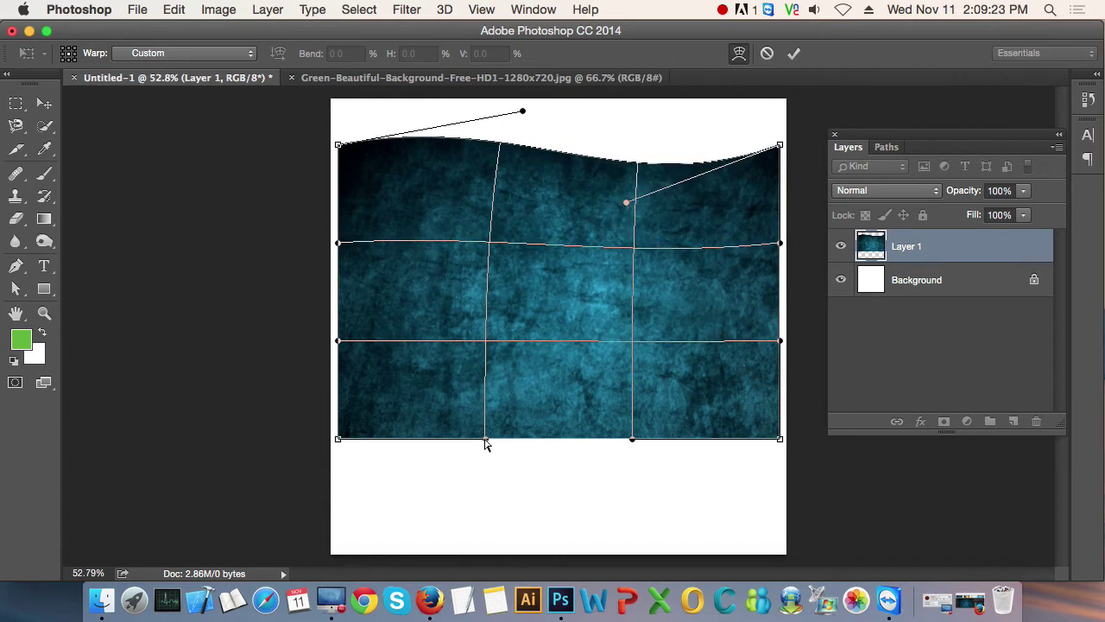
# Curve the texture's bottom edge, interior, right side and left edge with warp handles.
pyautogui.moveTo(485, 440); pyautogui.dragTo(512, 357)
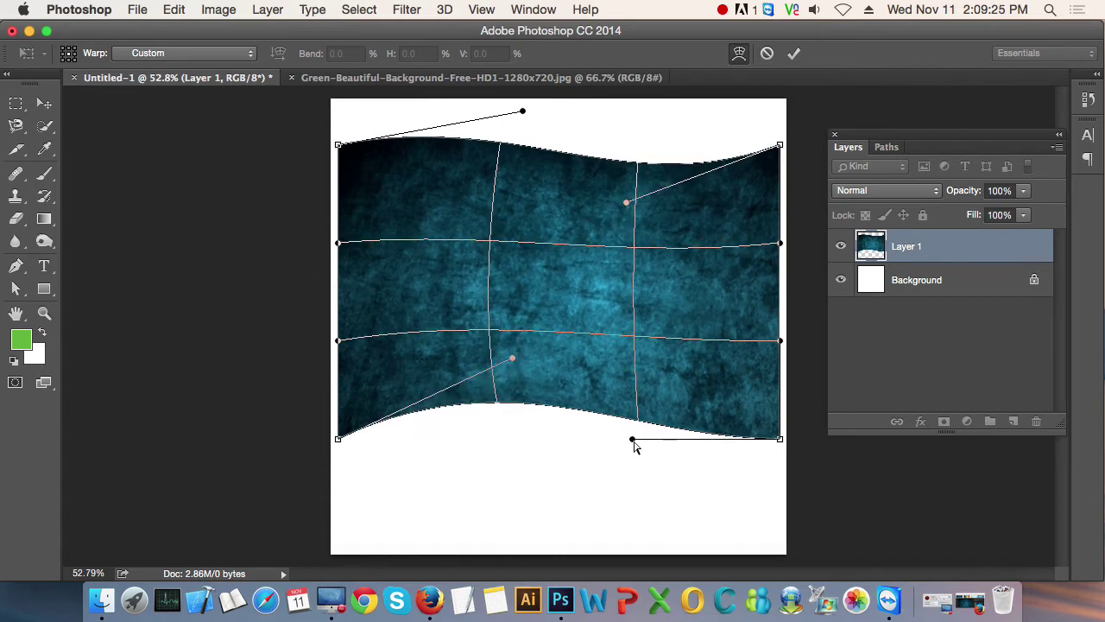
pyautogui.moveTo(632, 439); pyautogui.dragTo(619, 449)
pyautogui.moveTo(618, 257)
pyautogui.mouseDown()
pyautogui.moveTo(562, 288)
pyautogui.moveTo(544, 267)
pyautogui.moveTo(572, 261)
pyautogui.mouseUp()
pyautogui.moveTo(690, 279)
pyautogui.mouseDown()
pyautogui.moveTo(755, 301)
pyautogui.moveTo(661, 267)
pyautogui.mouseUp()
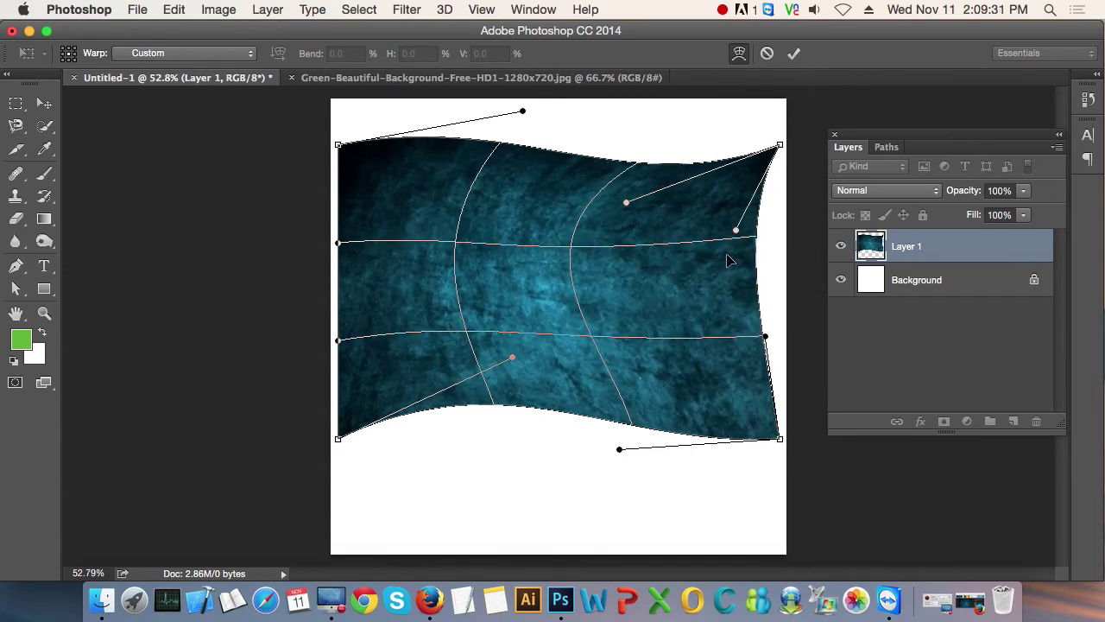
pyautogui.moveTo(766, 339); pyautogui.dragTo(738, 354)
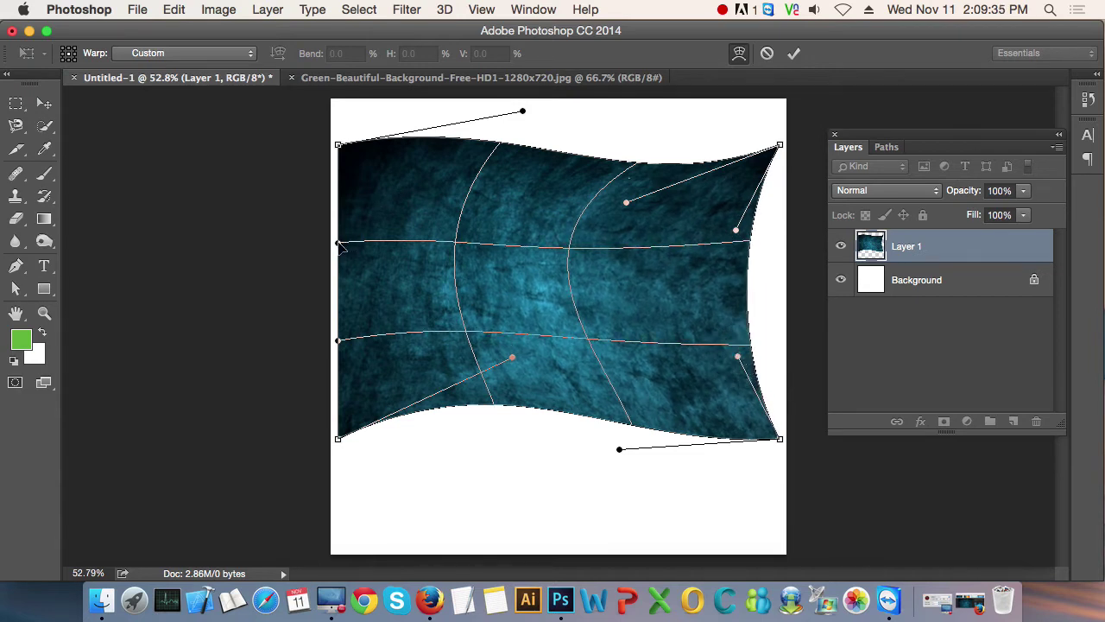
pyautogui.moveTo(350, 247); pyautogui.dragTo(395, 248)
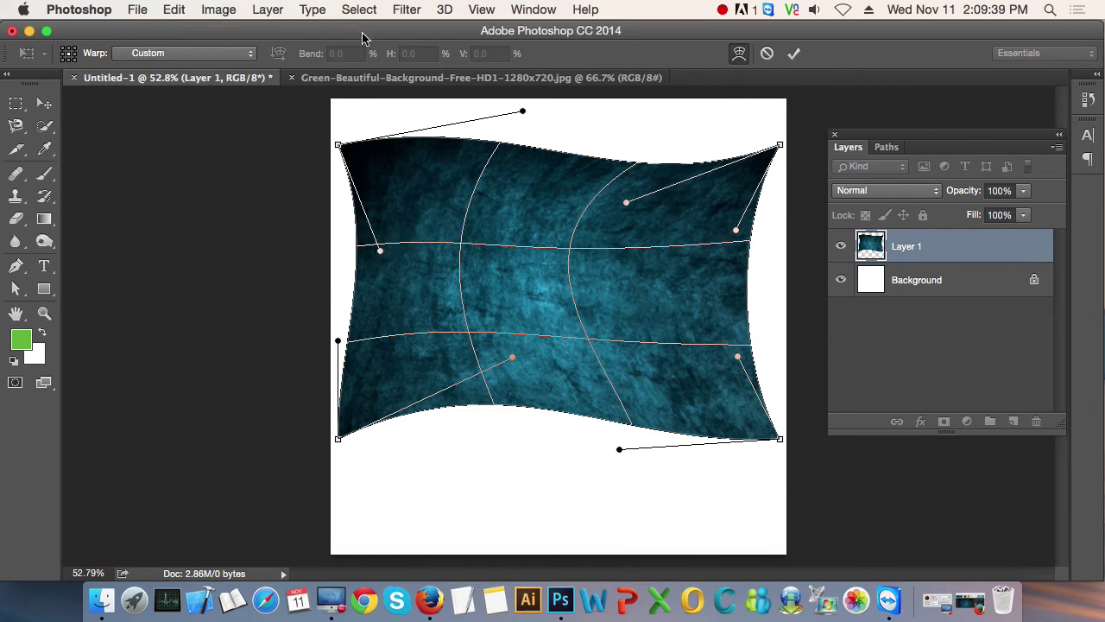
# Fine-tune the interior and bottom curve, apply the warp, then undo it.
pyautogui.moveTo(516, 304); pyautogui.dragTo(642, 284)
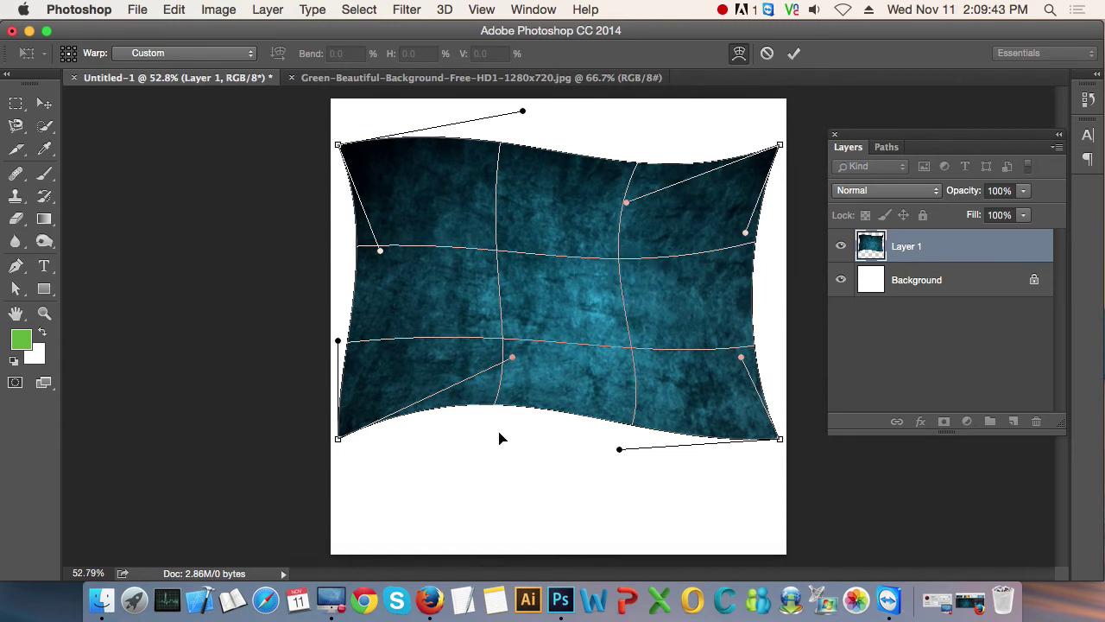
pyautogui.moveTo(512, 363); pyautogui.dragTo(519, 370)
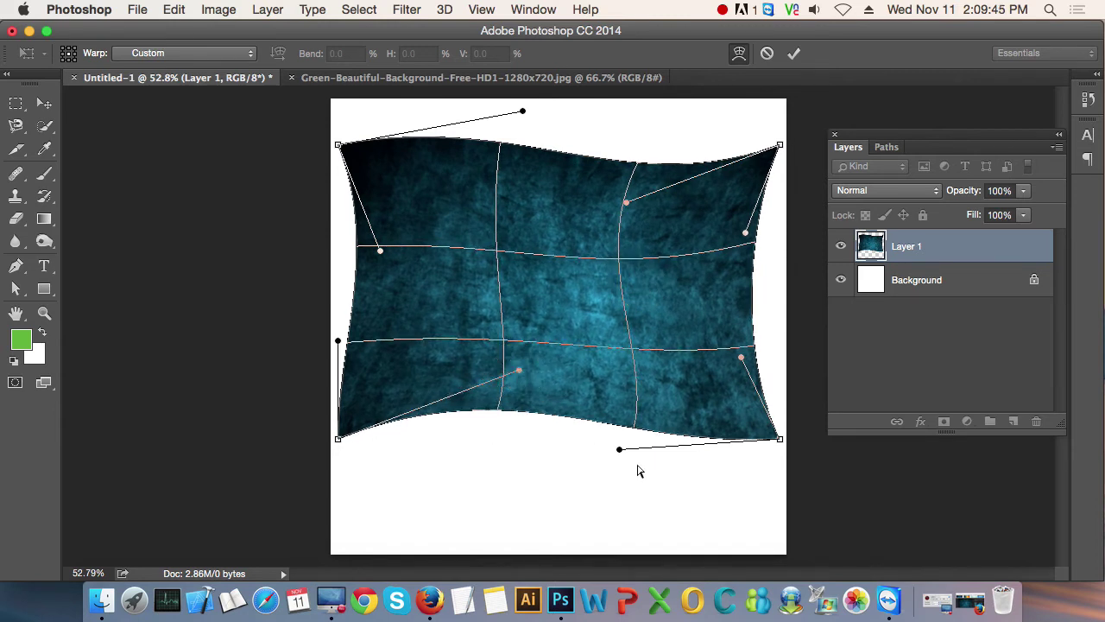
pyautogui.moveTo(619, 450); pyautogui.dragTo(619, 463)
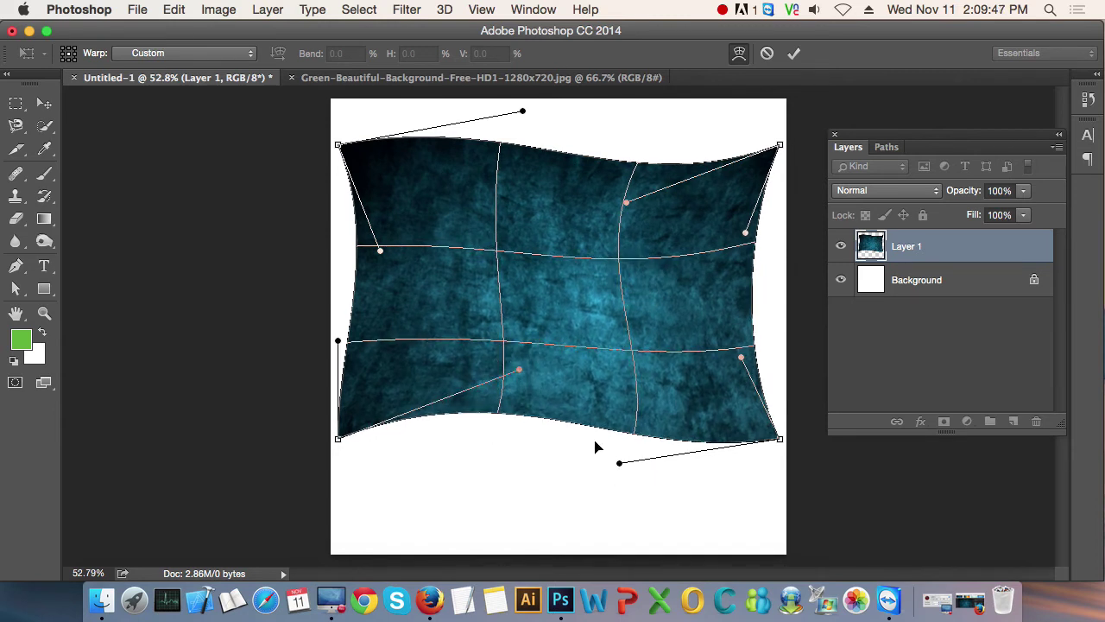
pyautogui.press('Return')
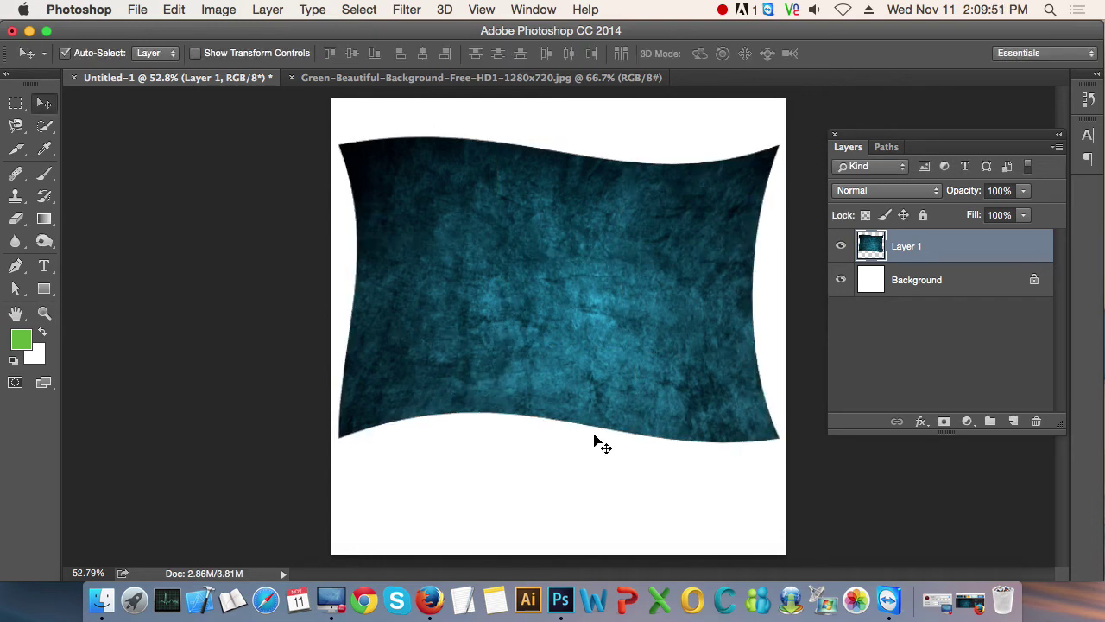
pyautogui.hotkey('ctrl', 'z')
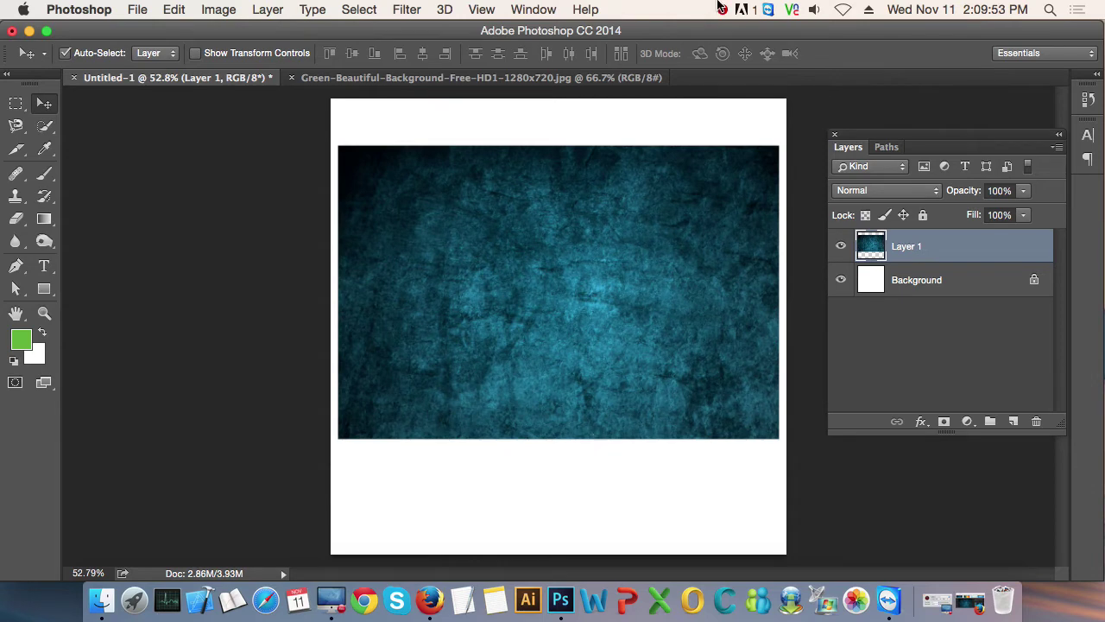
pyautogui.click(173, 9)
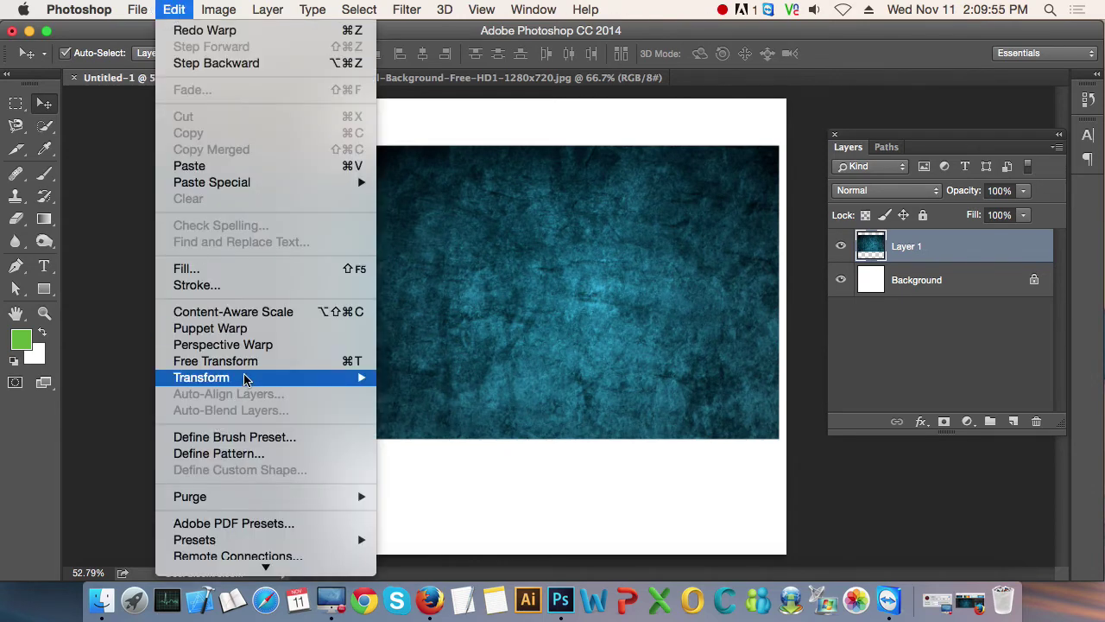
pyautogui.moveTo(201, 377)
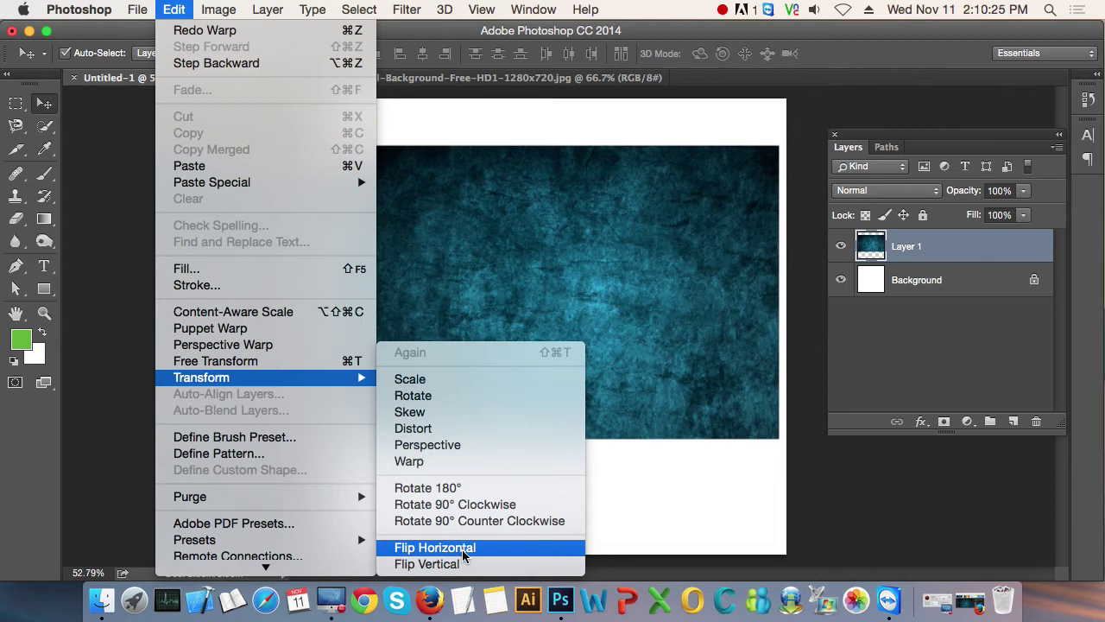
pyautogui.click(713, 416)
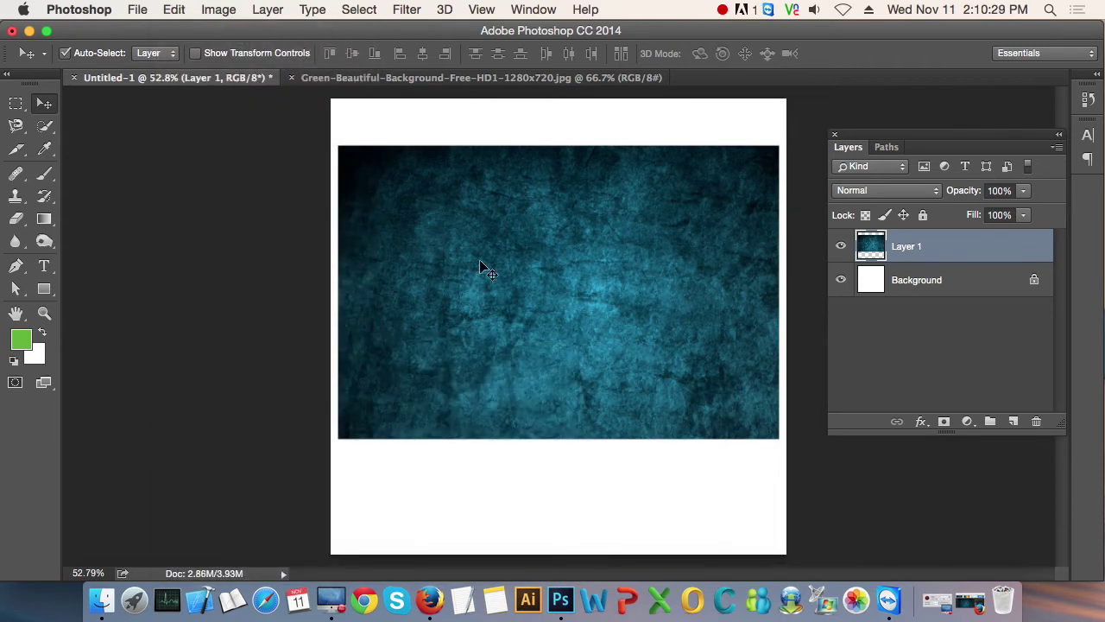
# Drag the green background image from its document into Untitled-1 as a new layer.
pyautogui.click(465, 79)
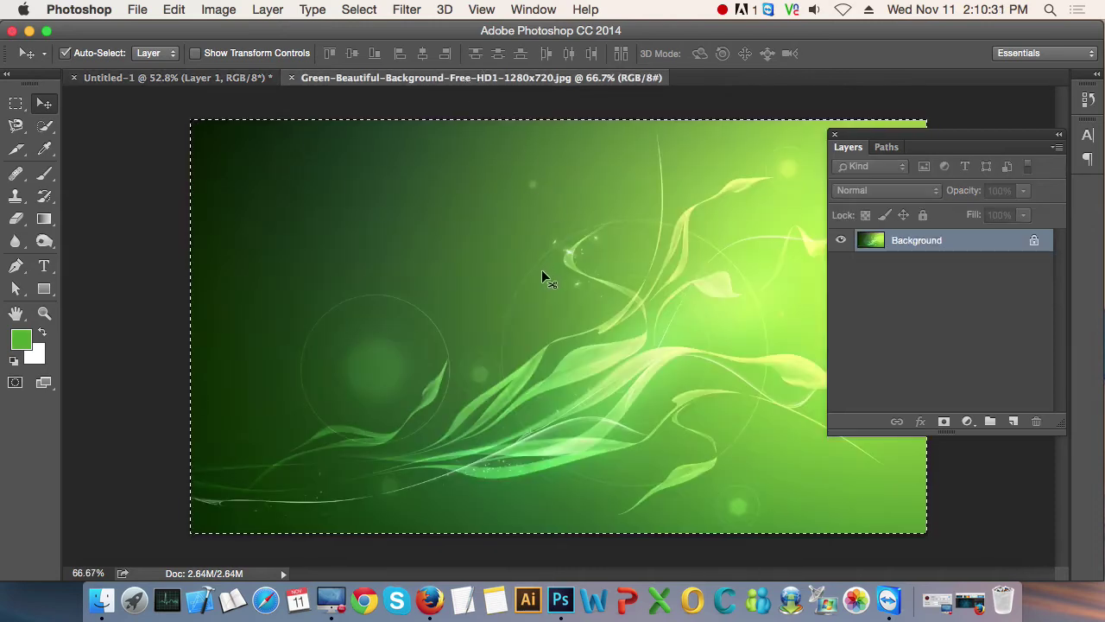
pyautogui.click(105, 80)
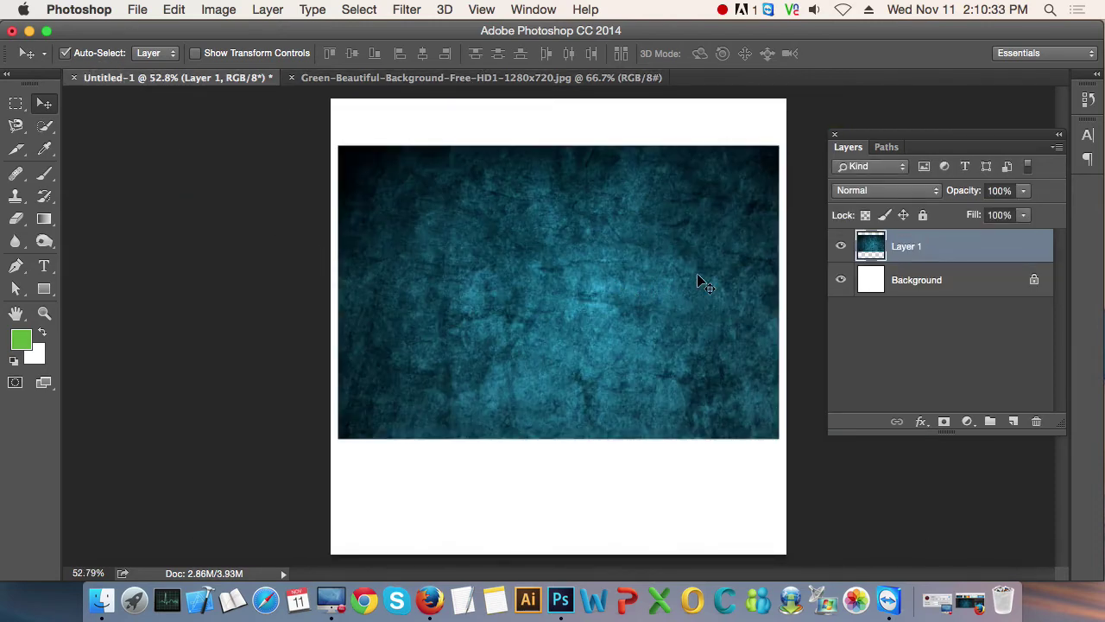
pyautogui.click(463, 81)
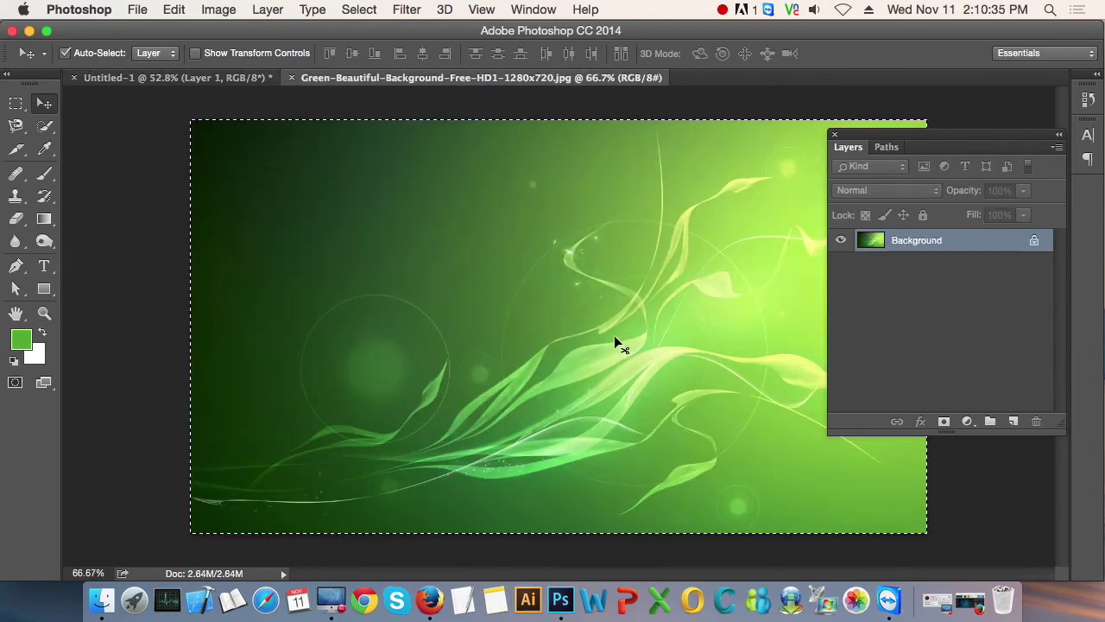
pyautogui.moveTo(613, 336)
pyautogui.mouseDown()
pyautogui.moveTo(473, 367)
pyautogui.moveTo(560, 367)
pyautogui.mouseUp()
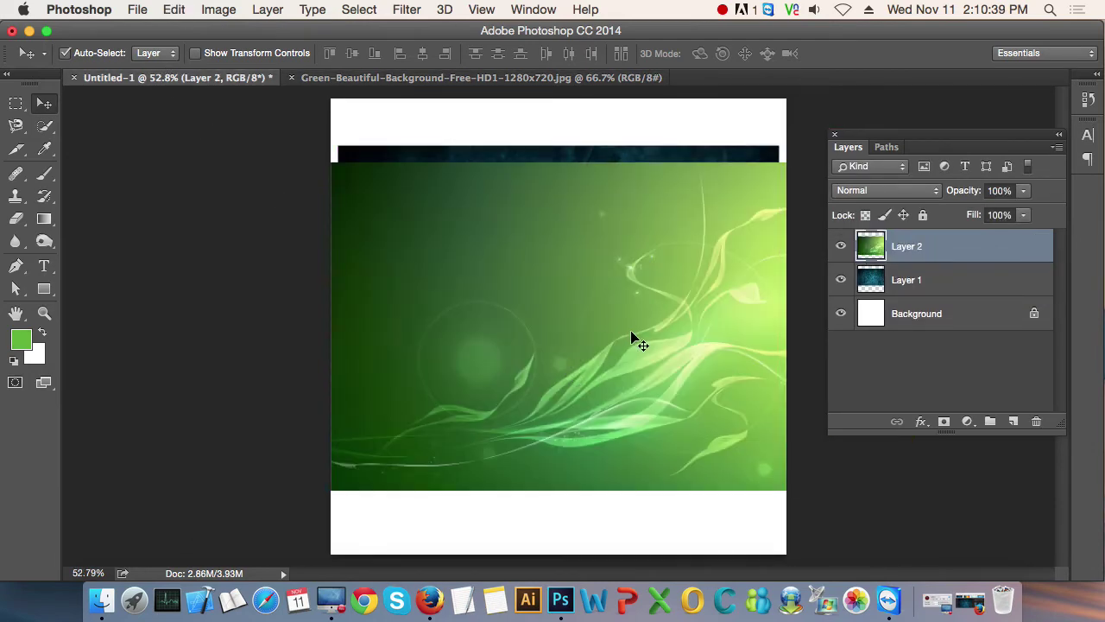
pyautogui.hotkey('ctrl', 't')
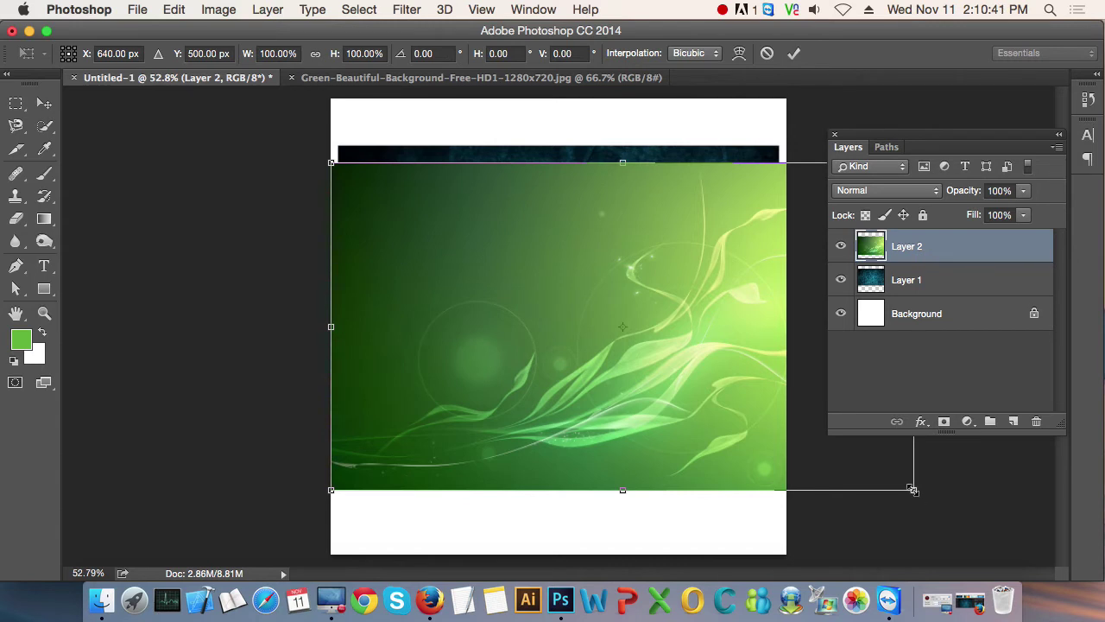
# Scale the green image down to about 69%, centre it, and hide Layer 1.
pyautogui.moveTo(914, 489)
pyautogui.mouseDown()
pyautogui.moveTo(812, 457)
pyautogui.moveTo(731, 388)
pyautogui.mouseUp()
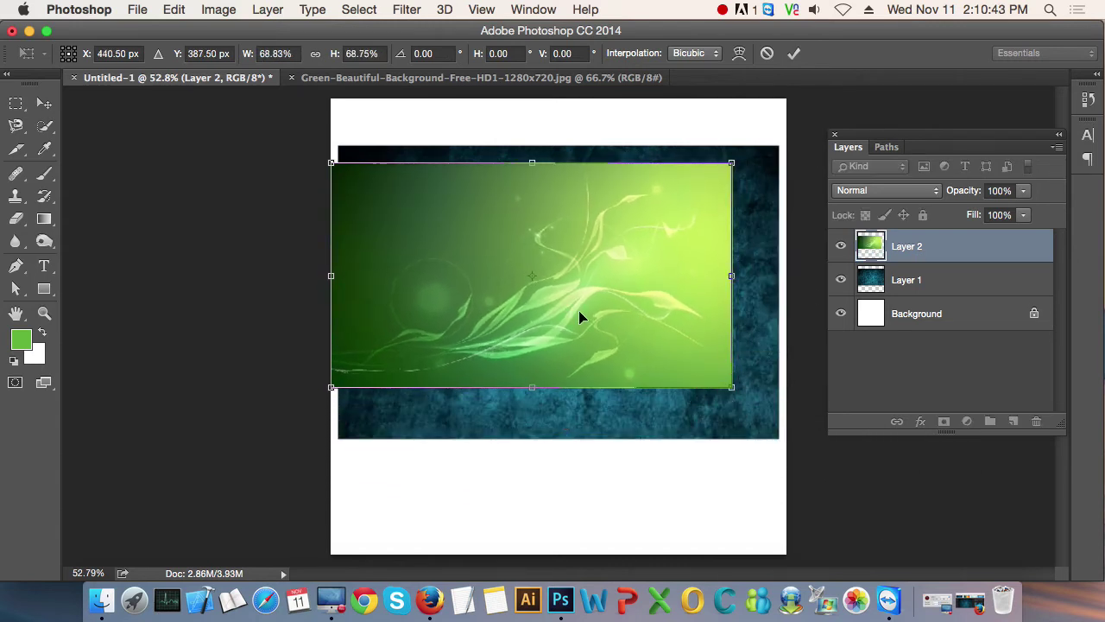
pyautogui.press('Return')
pyautogui.moveTo(525, 318); pyautogui.dragTo(553, 325)
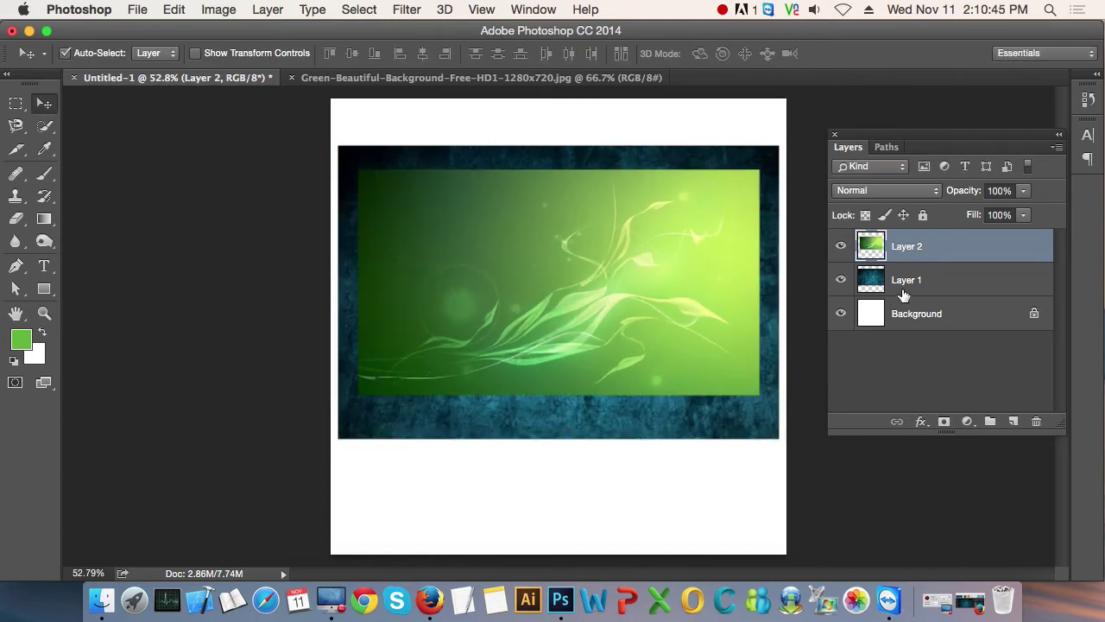
pyautogui.click(841, 281)
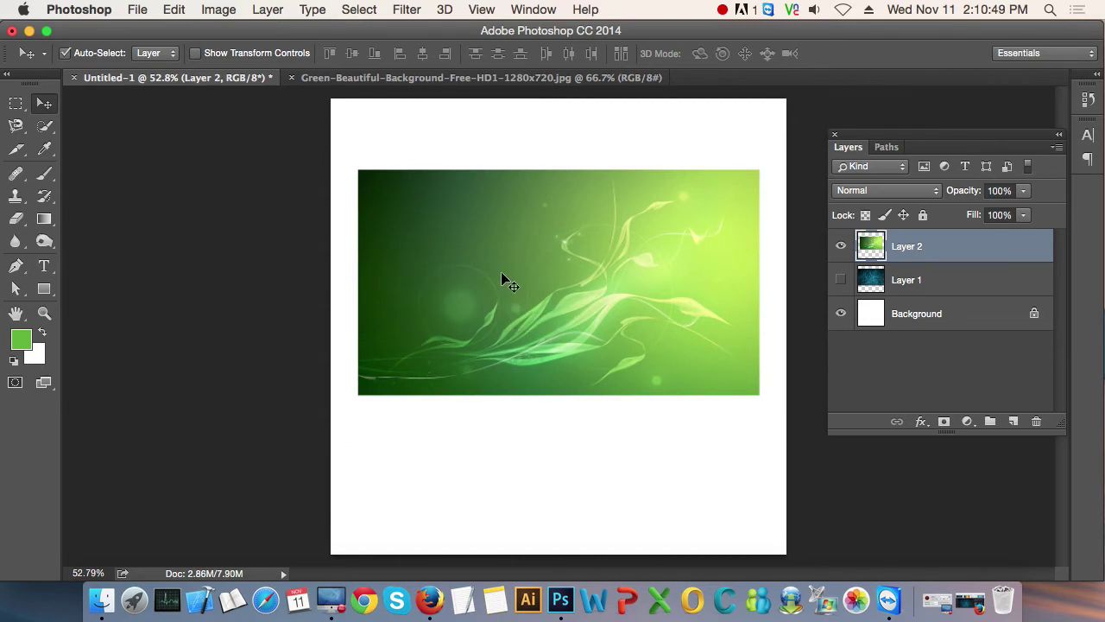
# Try Flip Horizontal on the green image, undo it, then Flip Vertical instead.
pyautogui.click(174, 9)
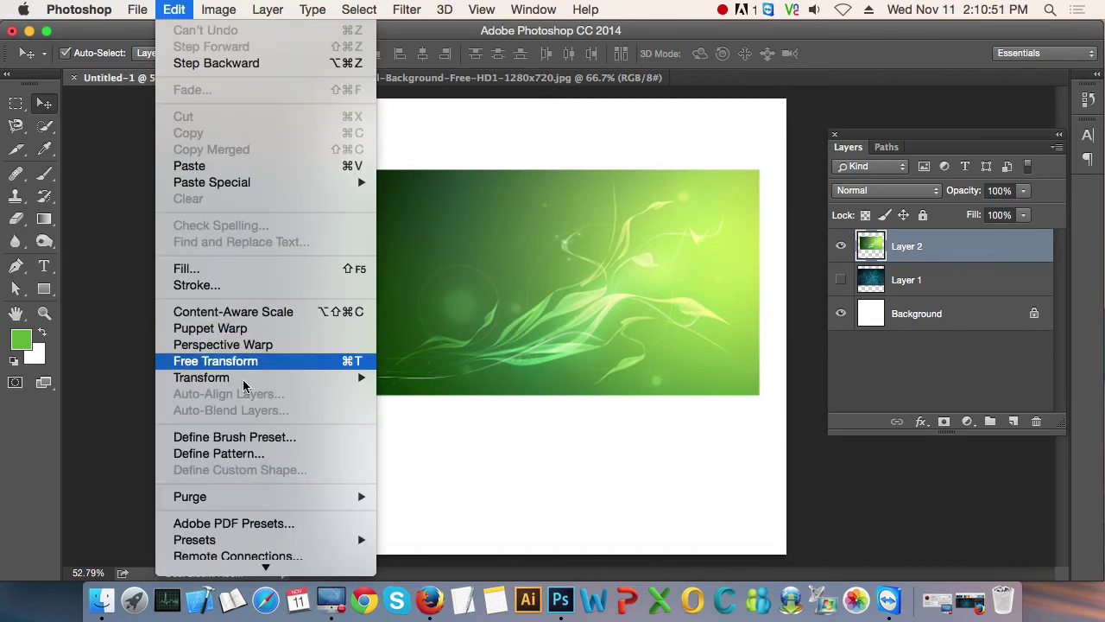
pyautogui.click(434, 548)
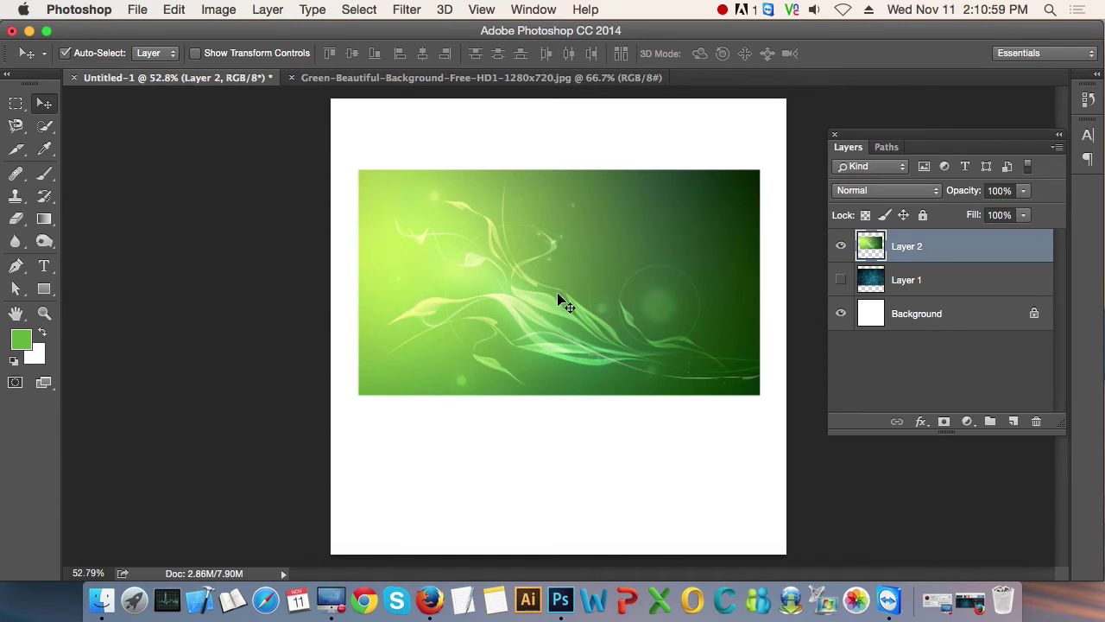
pyautogui.press('super+z')
pyautogui.click(175, 10)
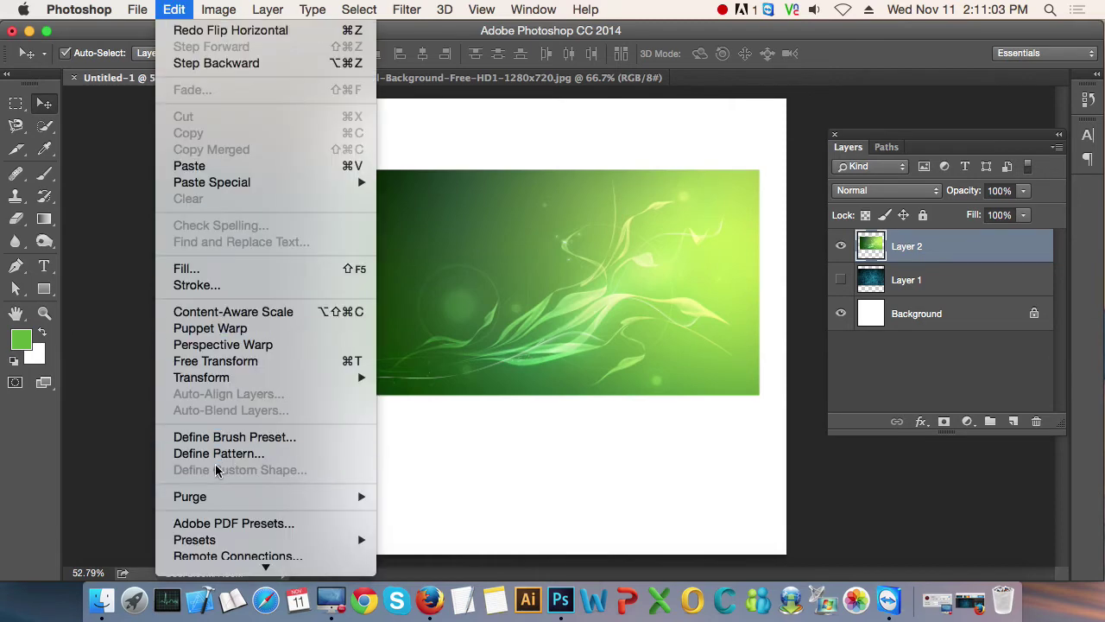
pyautogui.moveTo(202, 377)
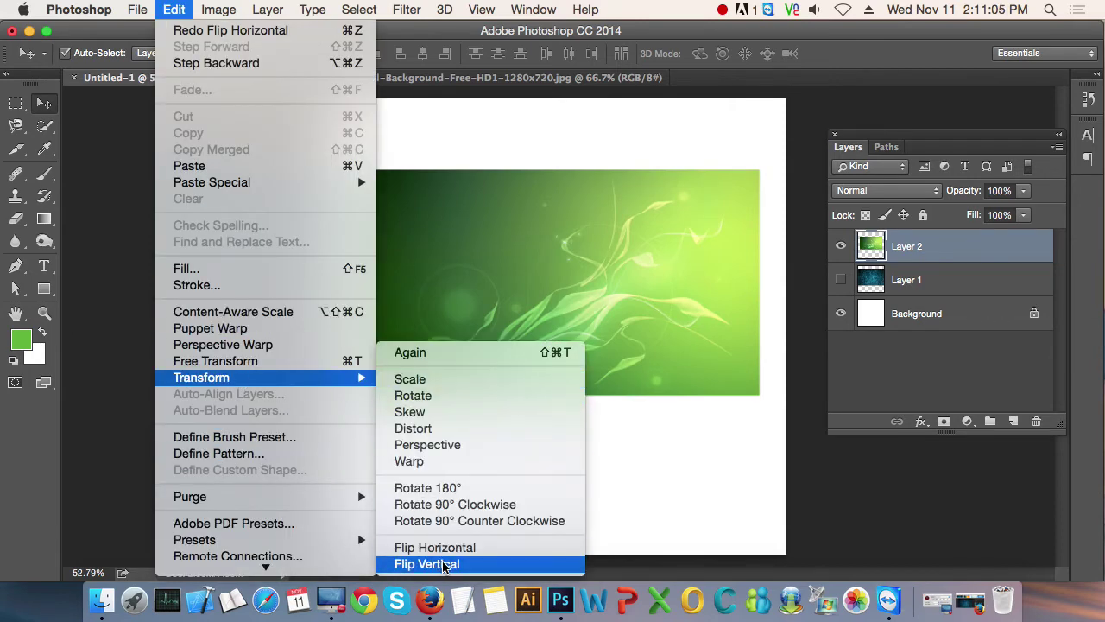
pyautogui.click(426, 564)
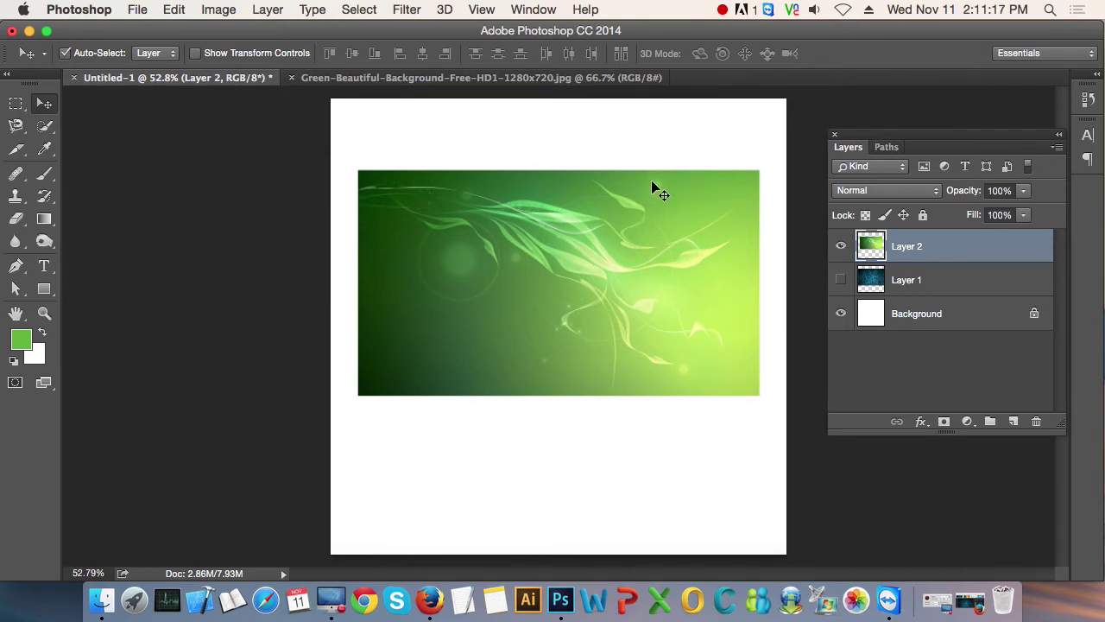
pyautogui.click(722, 9)
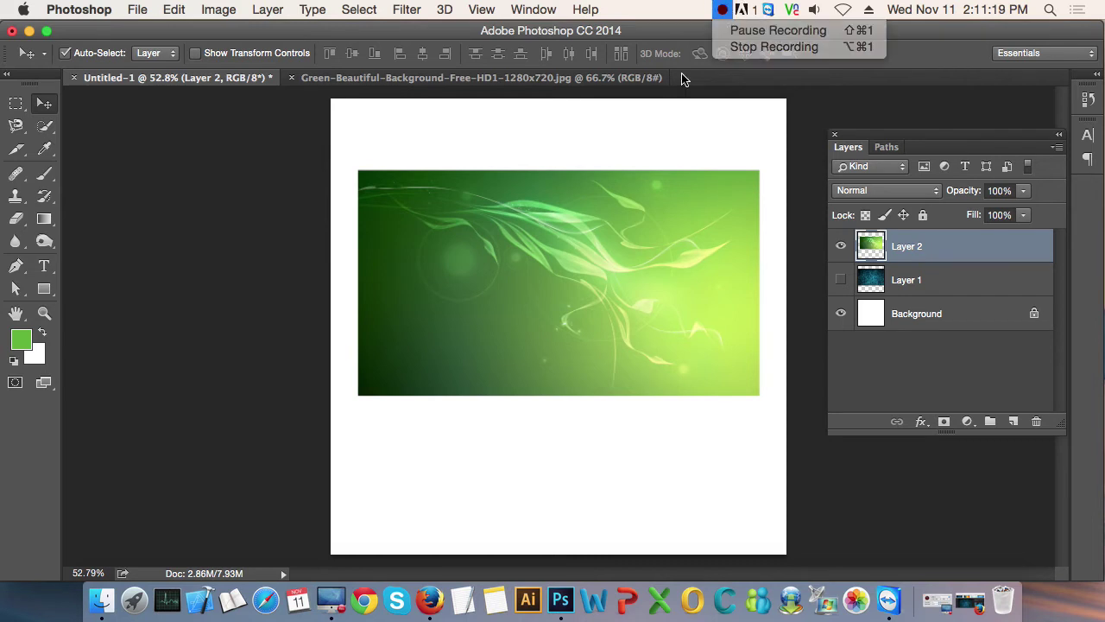
pyautogui.click(760, 26)
# Duplicate the green layer, placing copies offset upper-right and at the page's left edge.
pyautogui.moveTo(557, 310); pyautogui.dragTo(554, 321)
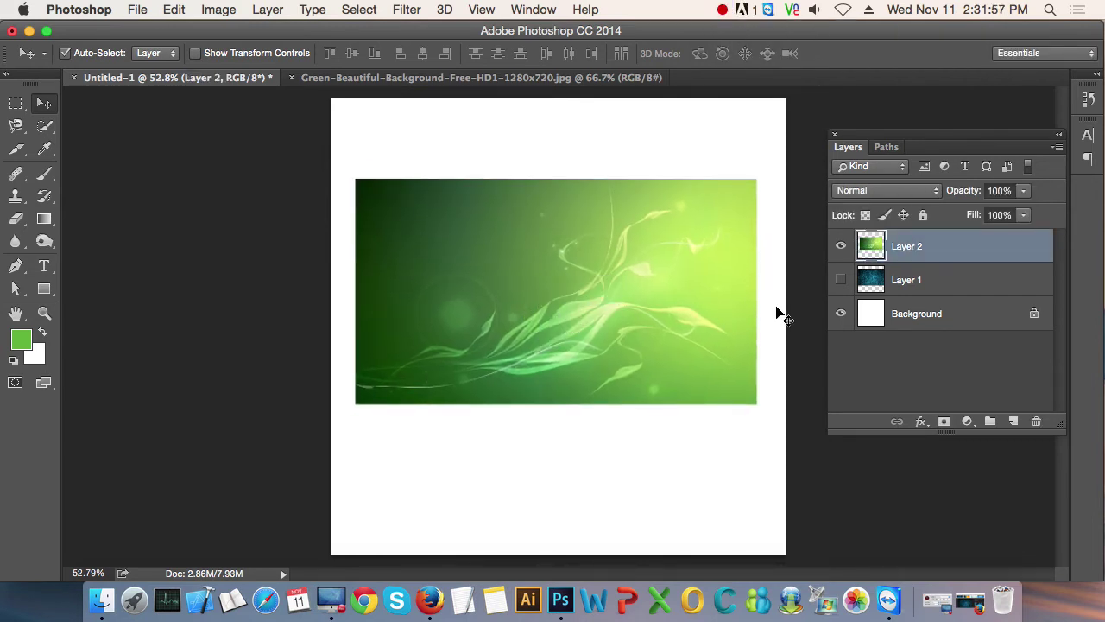
pyautogui.press('super+j')
pyautogui.press('super+j')
pyautogui.press('super+j')
pyautogui.press('super+j')
pyautogui.press('super+j')
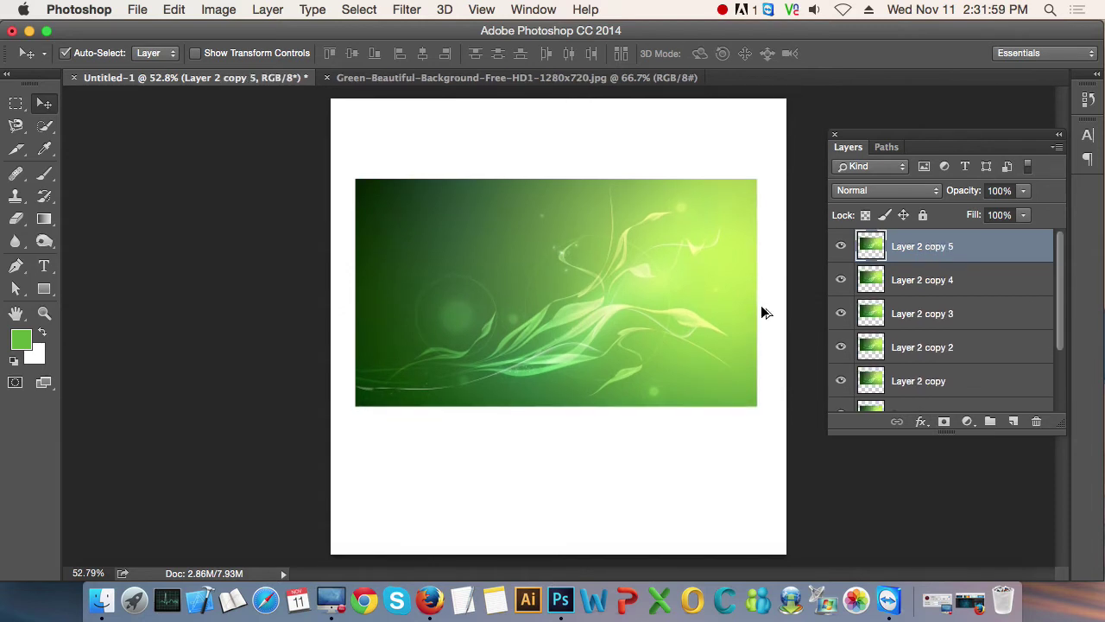
pyautogui.scroll(-3, 983, 315)
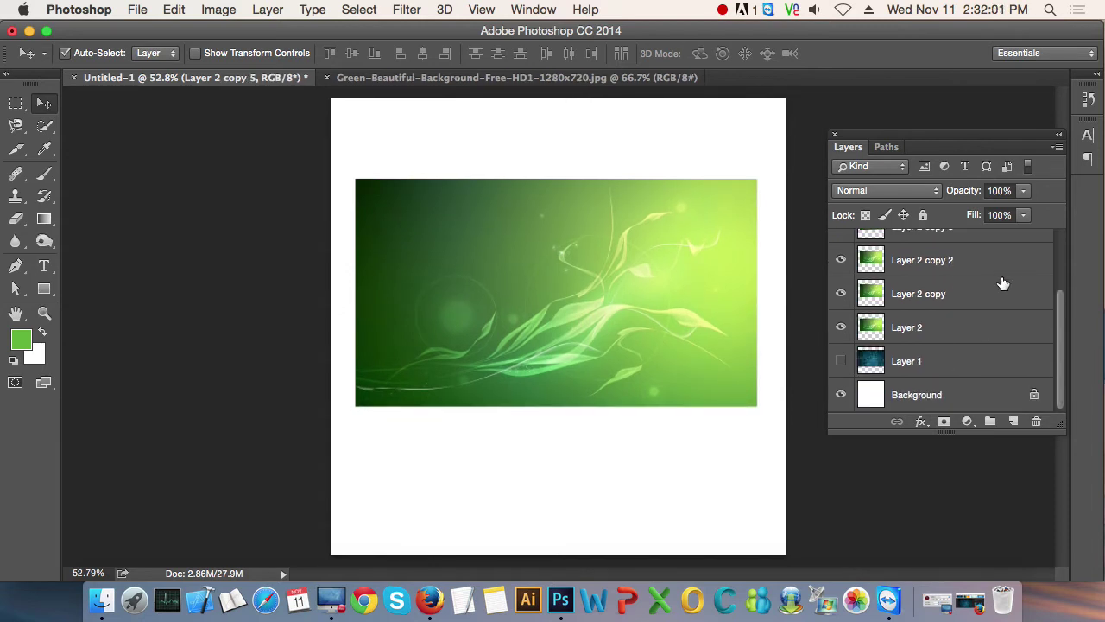
pyautogui.scroll(3, 993, 300)
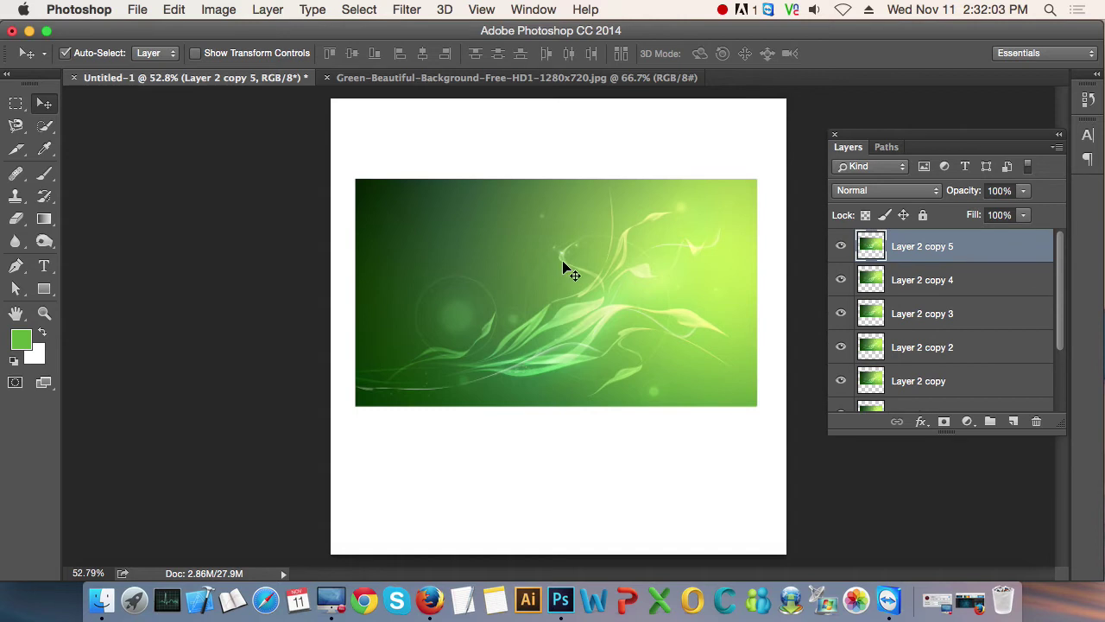
pyautogui.moveTo(535, 276); pyautogui.dragTo(629, 247)
pyautogui.moveTo(432, 239); pyautogui.dragTo(308, 185)
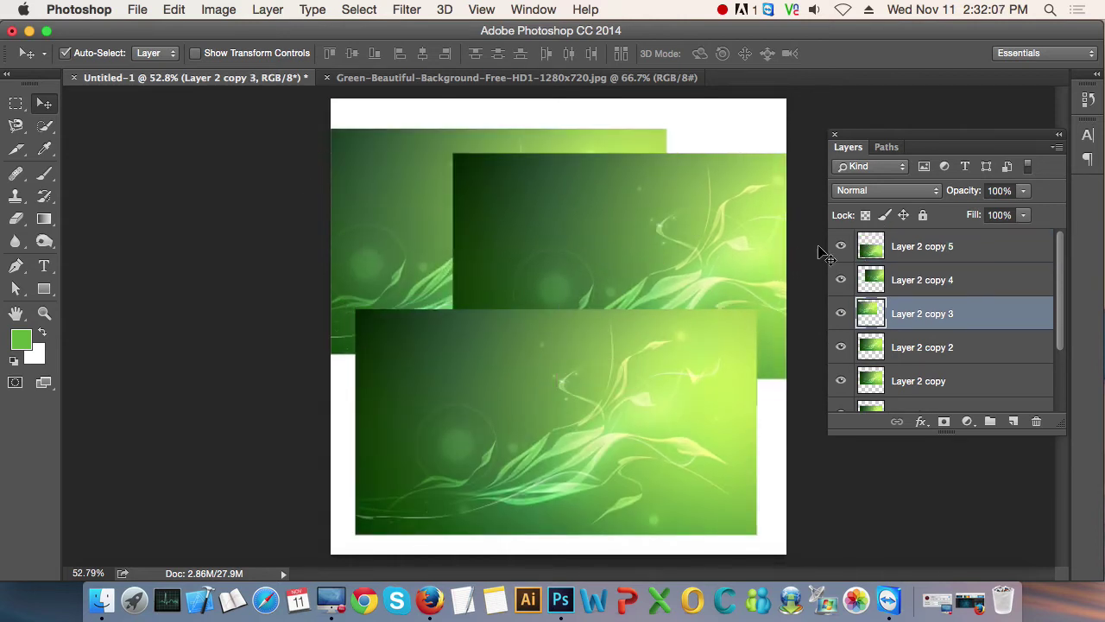
# Nudge the green copy right and down with Shift+arrows, then undo back to top-left.
pyautogui.hotkey('shift', 'Down')
pyautogui.hotkey('shift', 'Down')
pyautogui.hotkey('shift', 'Down')
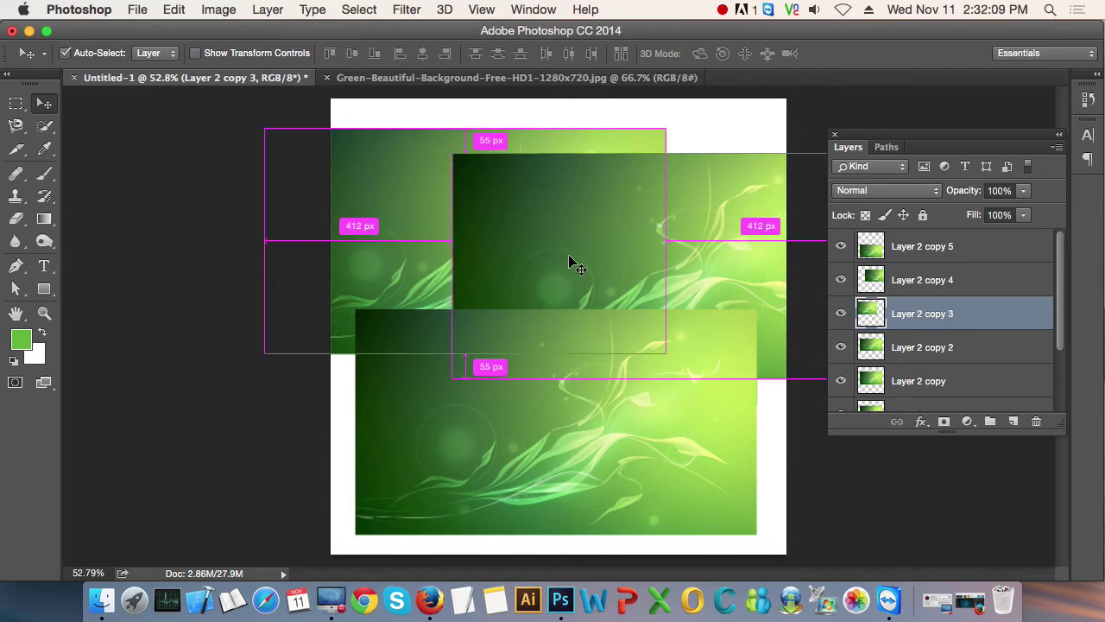
pyautogui.hotkey('shift', 'Right')
pyautogui.hotkey('shift', 'Right')
pyautogui.hotkey('shift', 'Right')
pyautogui.hotkey('shift', 'Down')
pyautogui.hotkey('shift', 'Down')
pyautogui.hotkey('shift', 'Down')
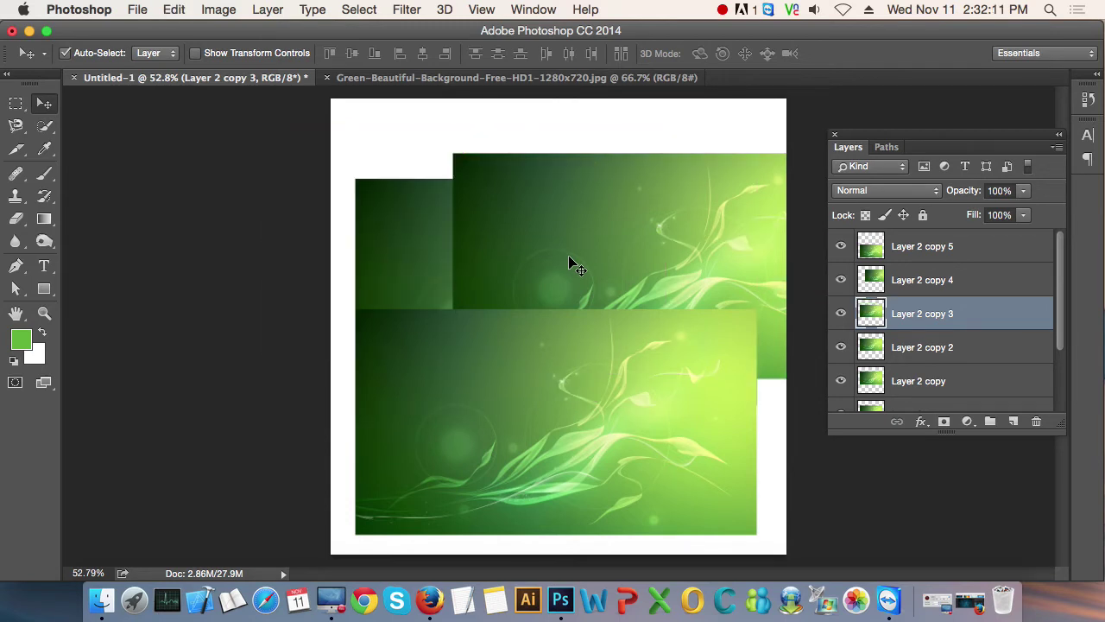
pyautogui.hotkey('ctrl', 'z')
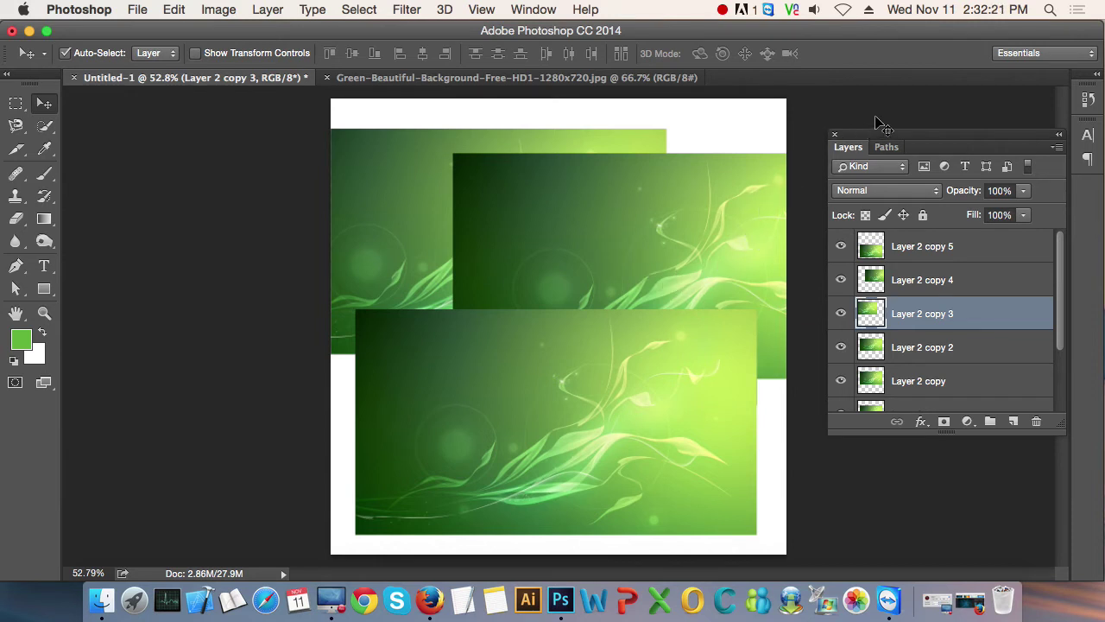
# Show the History panel, preview the blank New state, then return to the last Move state.
pyautogui.click(538, 10)
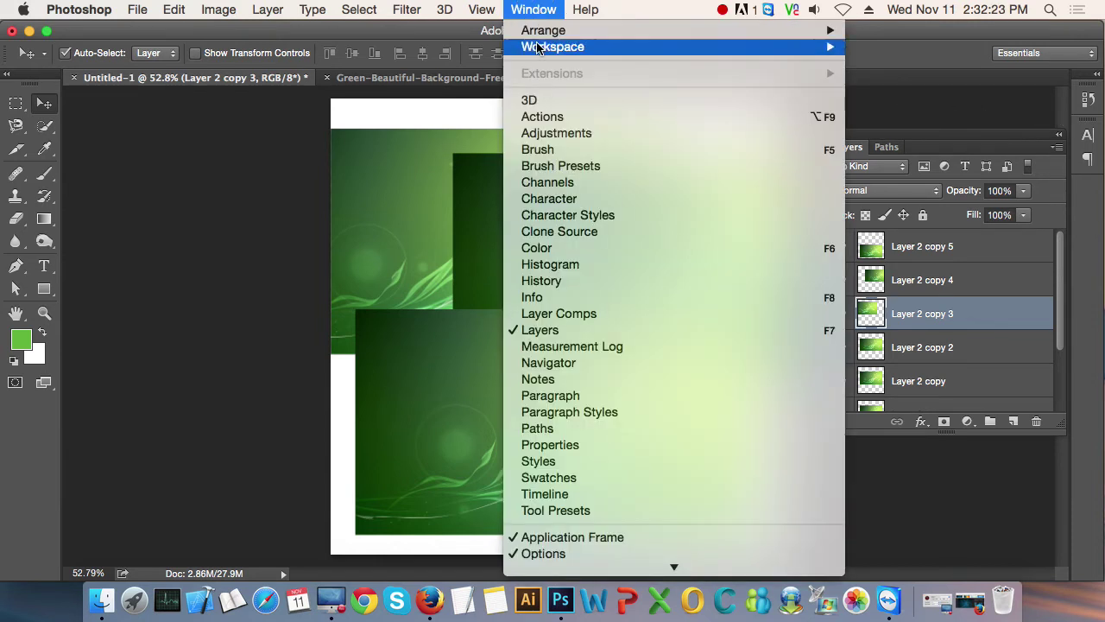
pyautogui.click(542, 280)
pyautogui.click(1087, 104)
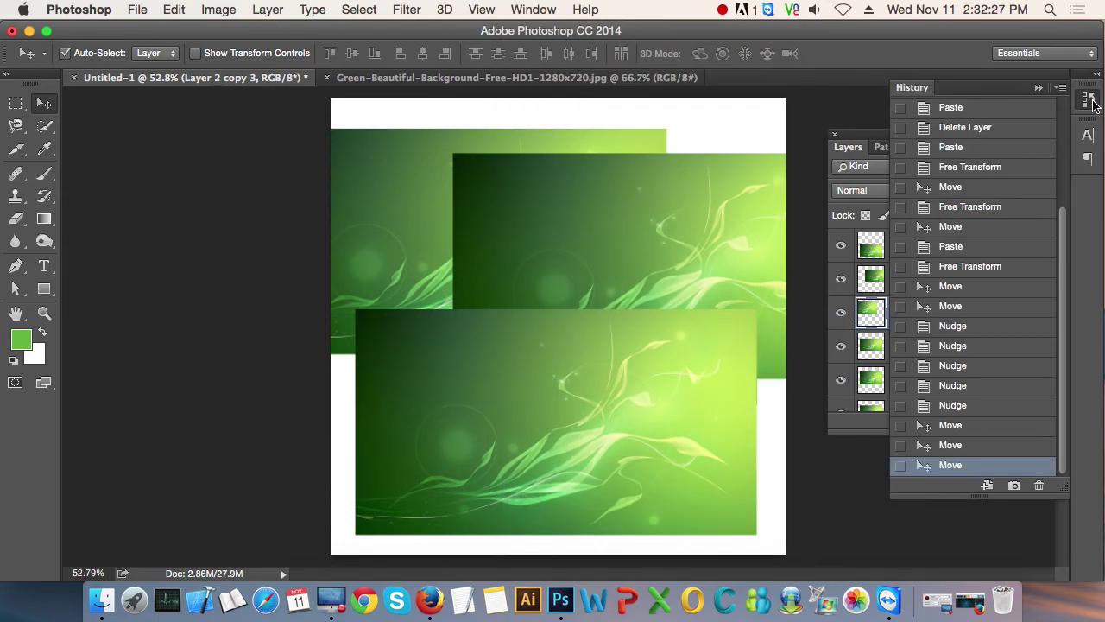
pyautogui.scroll(10, 1000, 321)
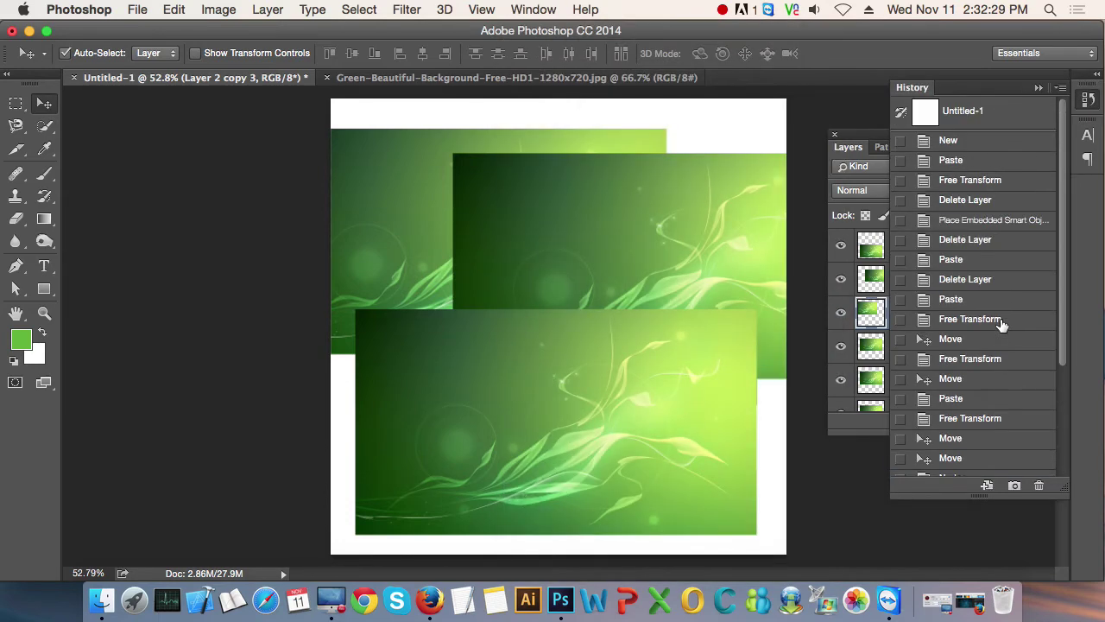
pyautogui.click(958, 141)
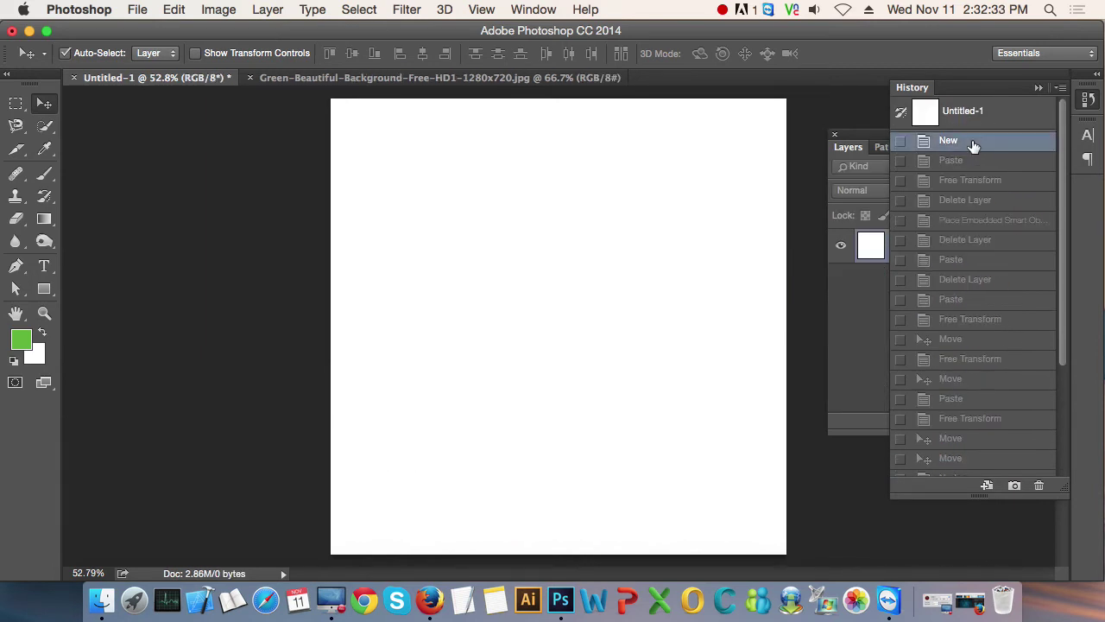
pyautogui.moveTo(1063, 178); pyautogui.dragTo(1074, 375)
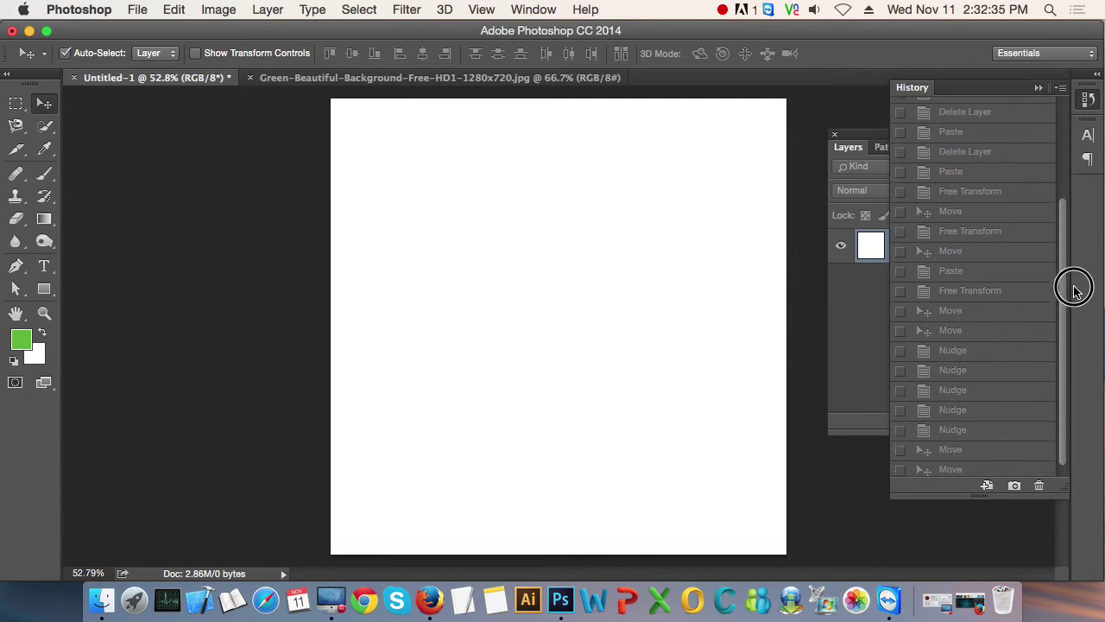
pyautogui.click(949, 464)
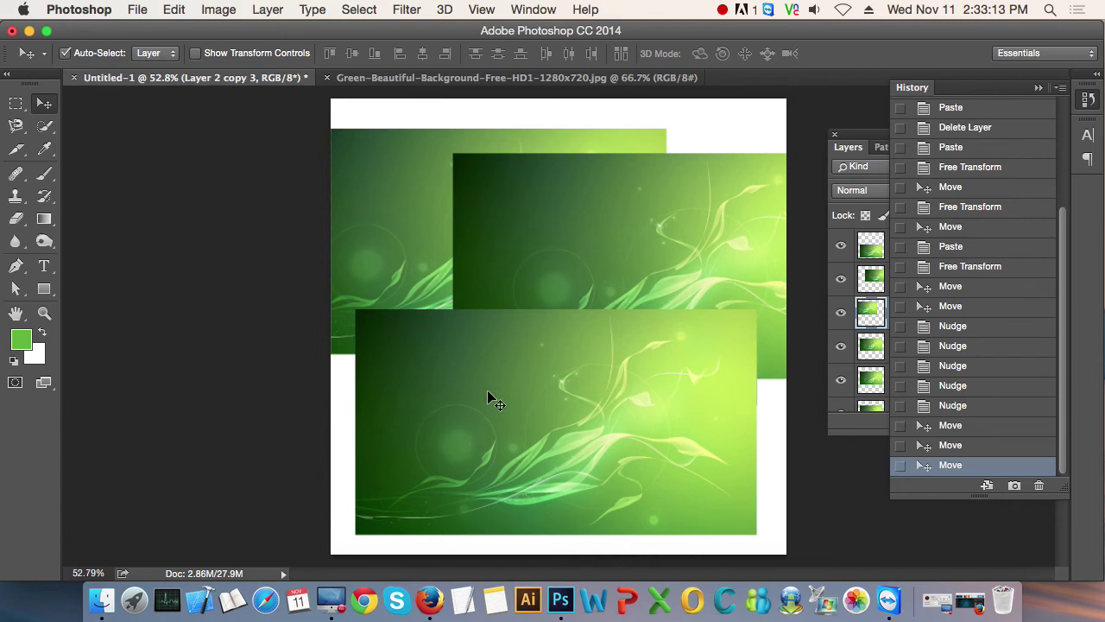
# Move the bottom green image to the page's lower-left corner, then revert the middle image's trial move in History.
pyautogui.moveTo(497, 406); pyautogui.dragTo(473, 451)
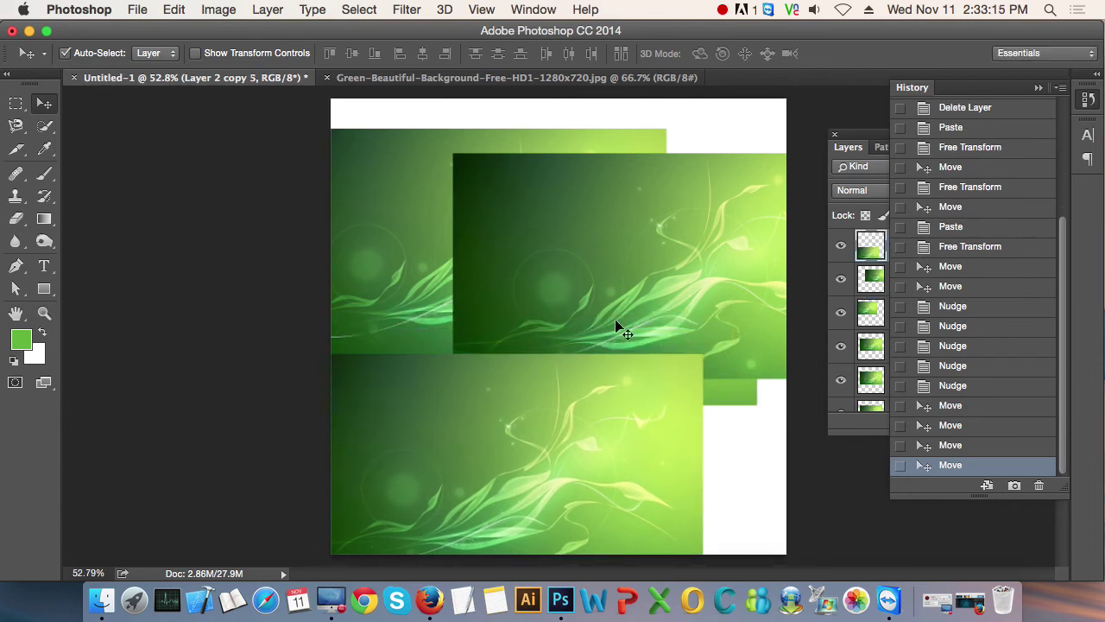
pyautogui.moveTo(575, 257); pyautogui.dragTo(648, 283)
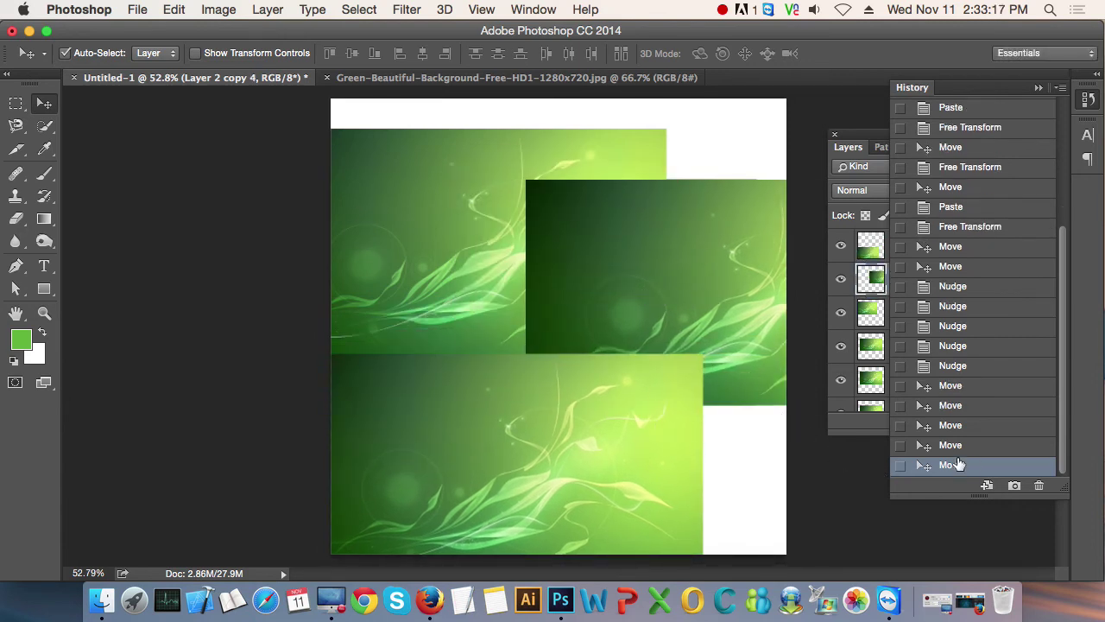
pyautogui.moveTo(599, 227); pyautogui.dragTo(466, 266)
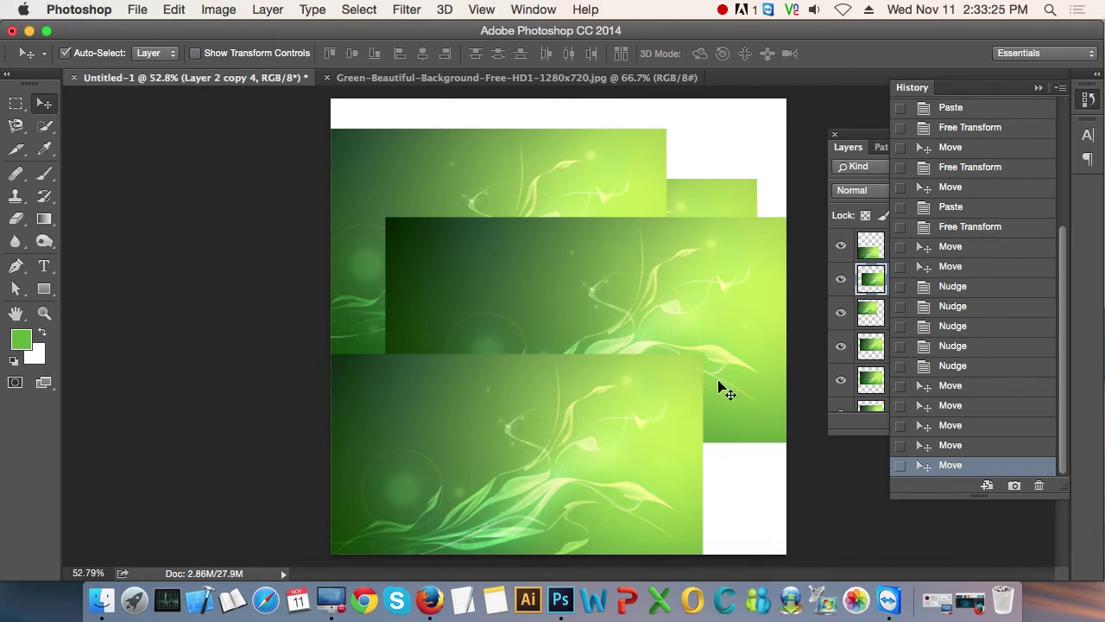
pyautogui.click(964, 450)
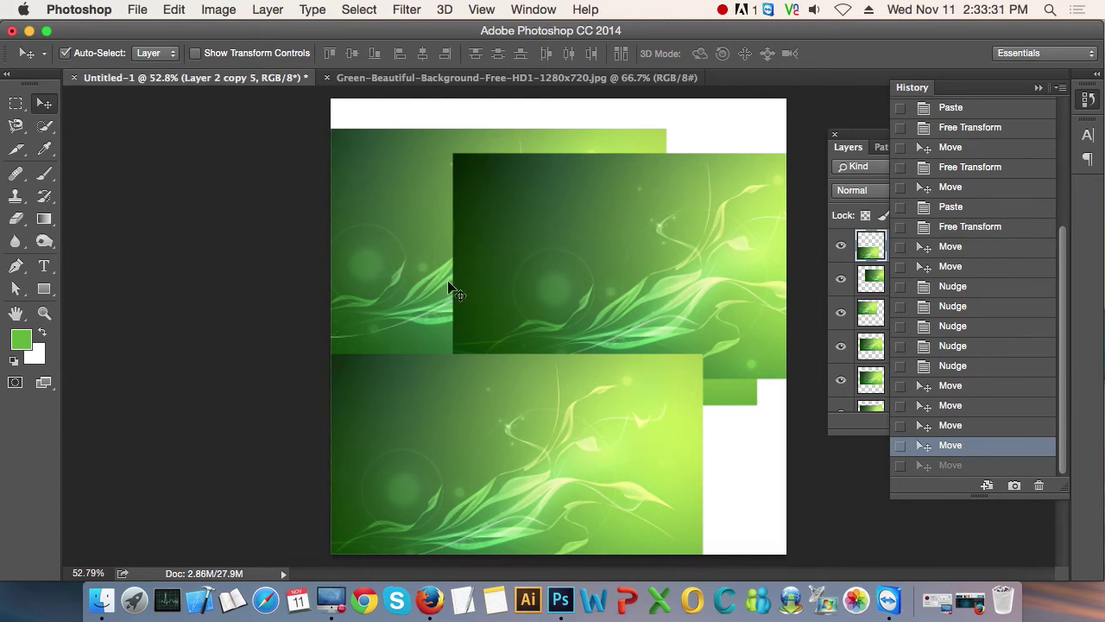
# Step back through History states to the last Nudge, leaving one green image.
pyautogui.click(955, 429)
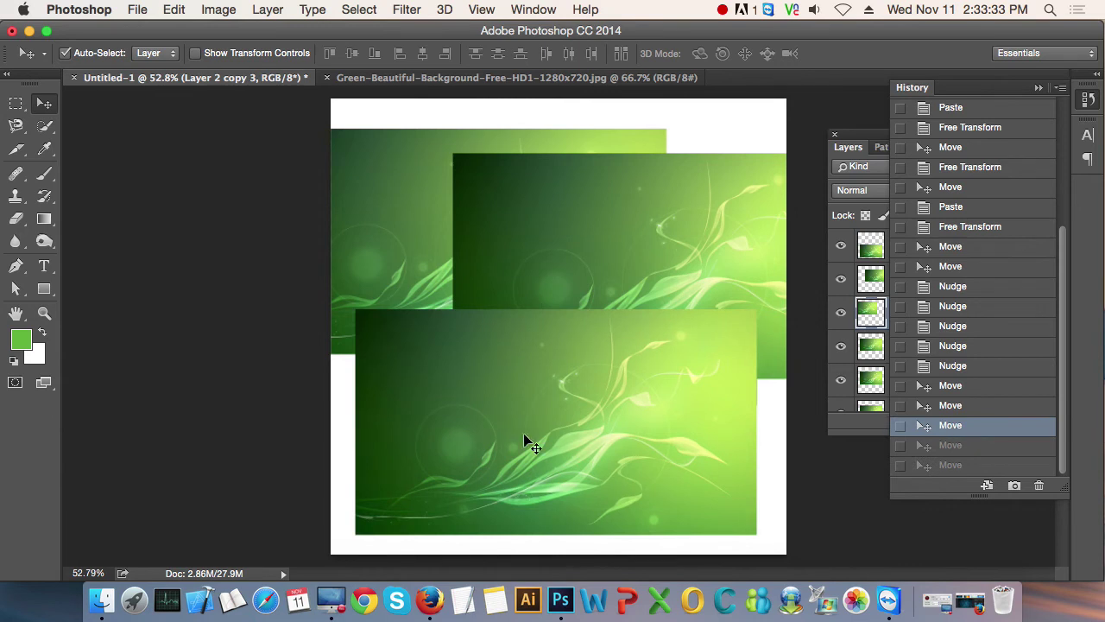
pyautogui.click(973, 406)
pyautogui.click(979, 387)
pyautogui.click(984, 367)
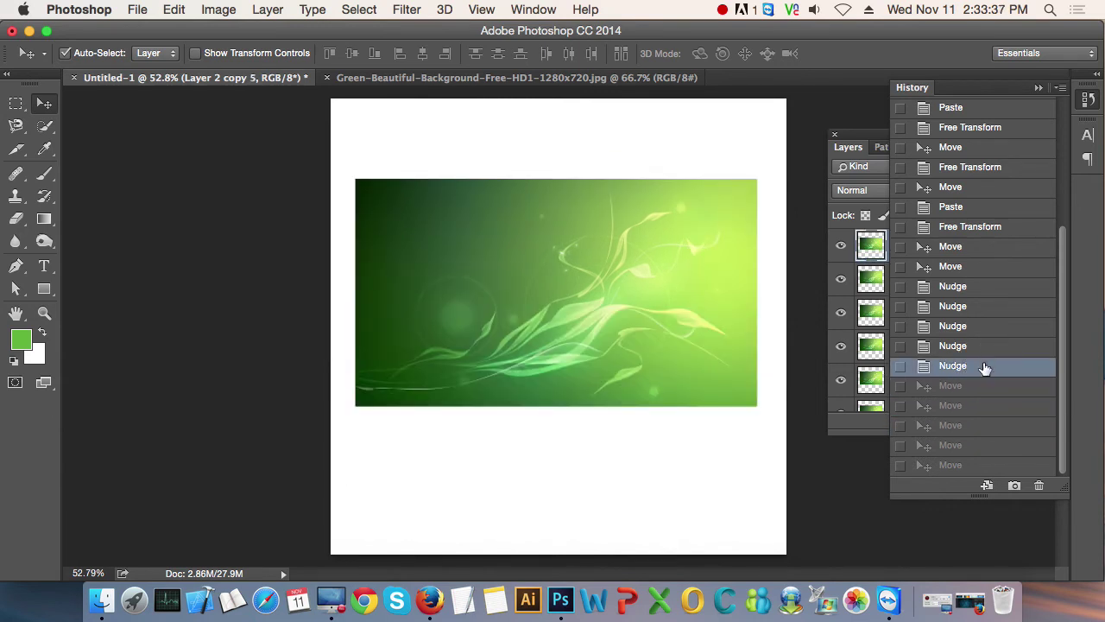
pyautogui.click(989, 347)
pyautogui.click(995, 325)
pyautogui.click(999, 307)
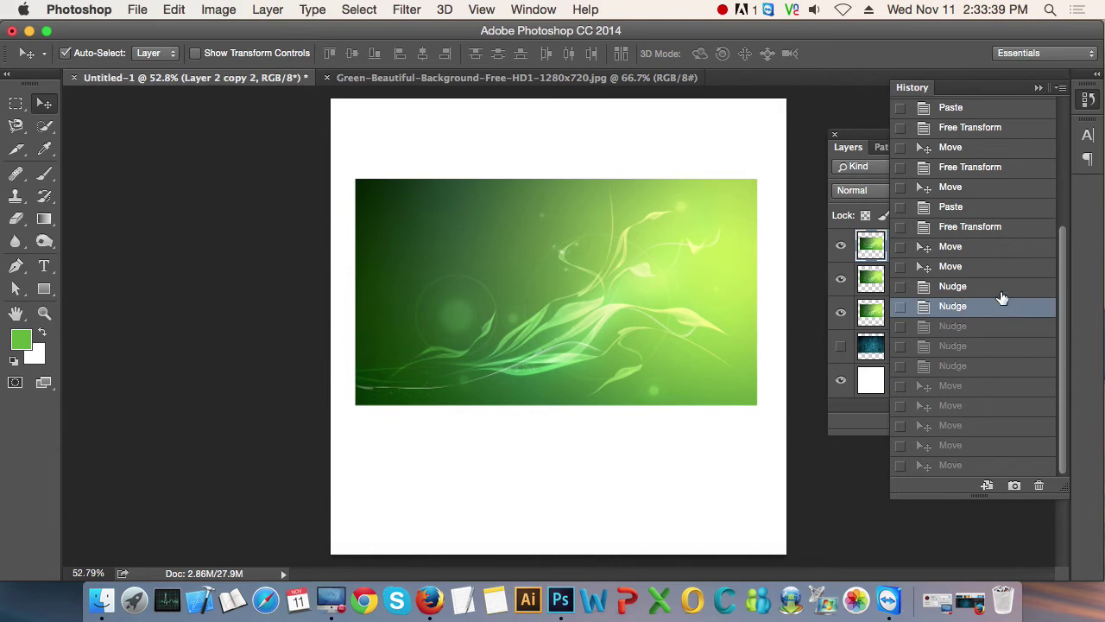
pyautogui.click(1001, 290)
pyautogui.click(993, 387)
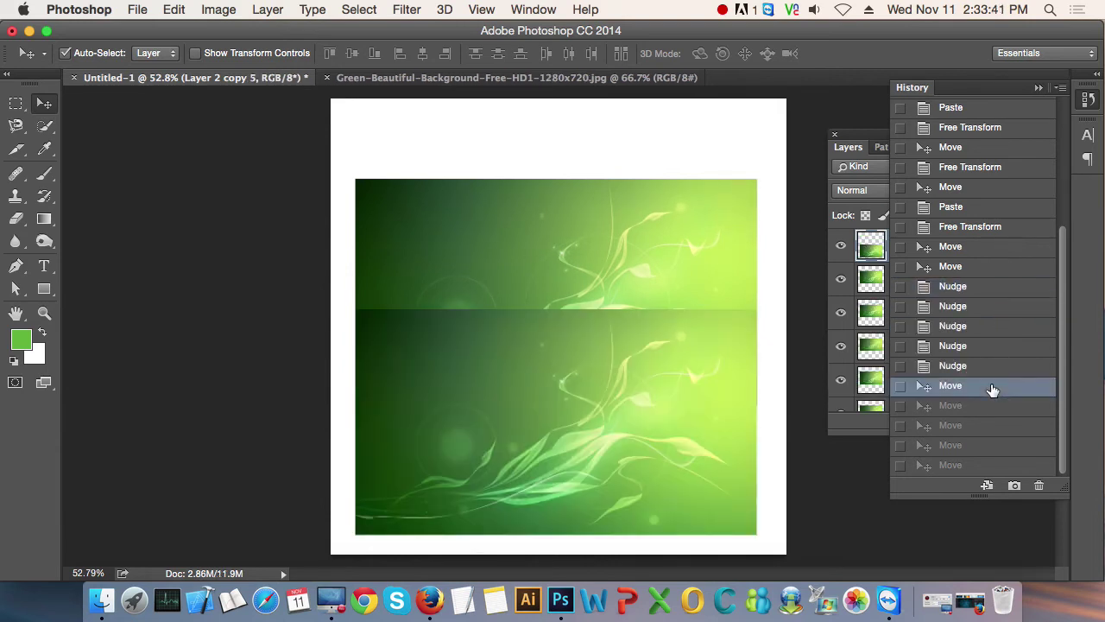
pyautogui.click(993, 407)
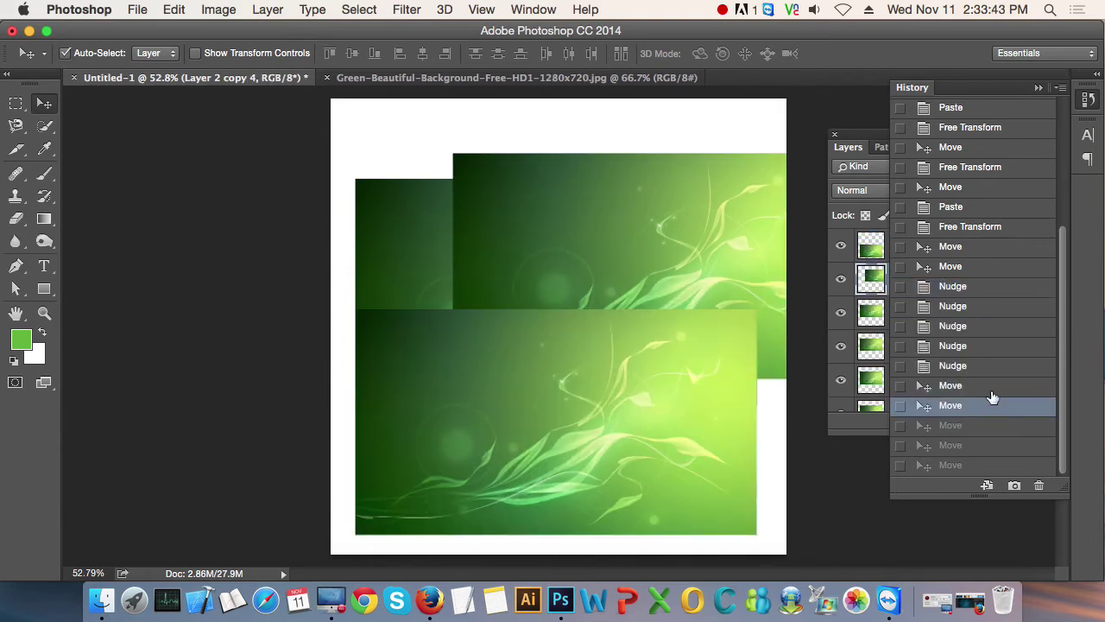
pyautogui.click(996, 371)
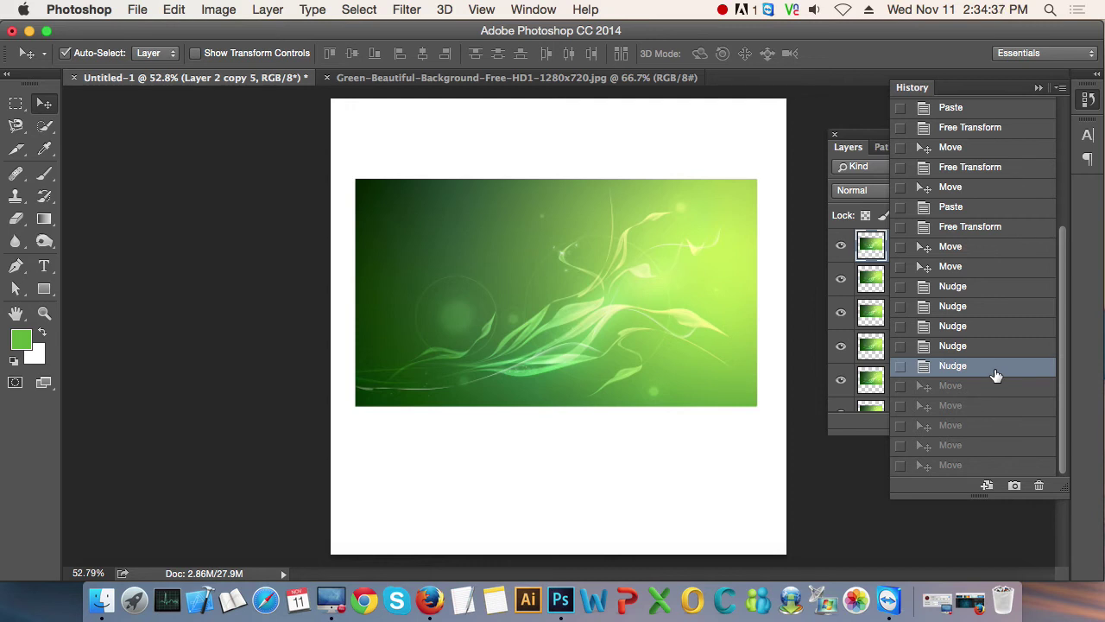
# Collapse the History panel to its dock icon.
pyautogui.click(1039, 88)
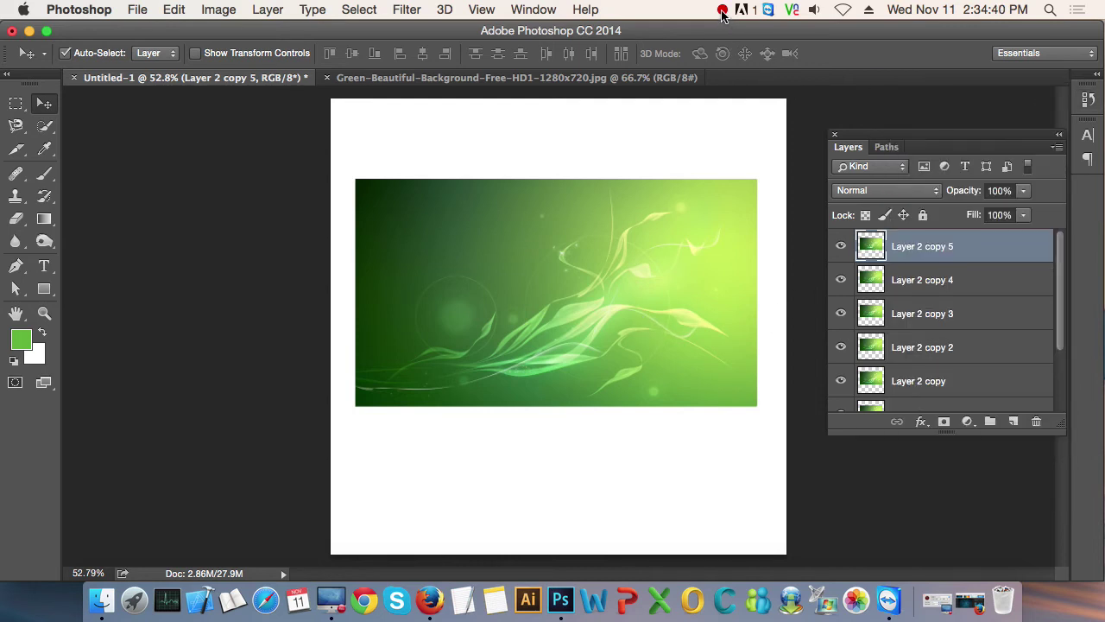
pyautogui.click(722, 10)
pyautogui.click(751, 25)
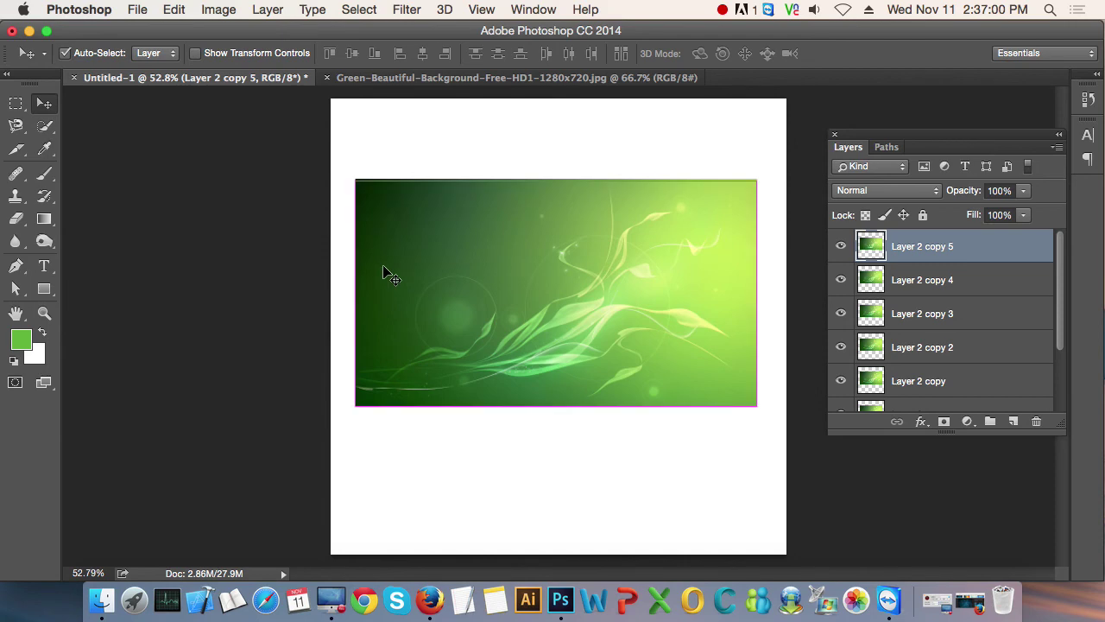
# In Performance preferences, reduce History States from 1000 to 50 and confirm with OK.
pyautogui.press('i')
pyautogui.press('super+k')
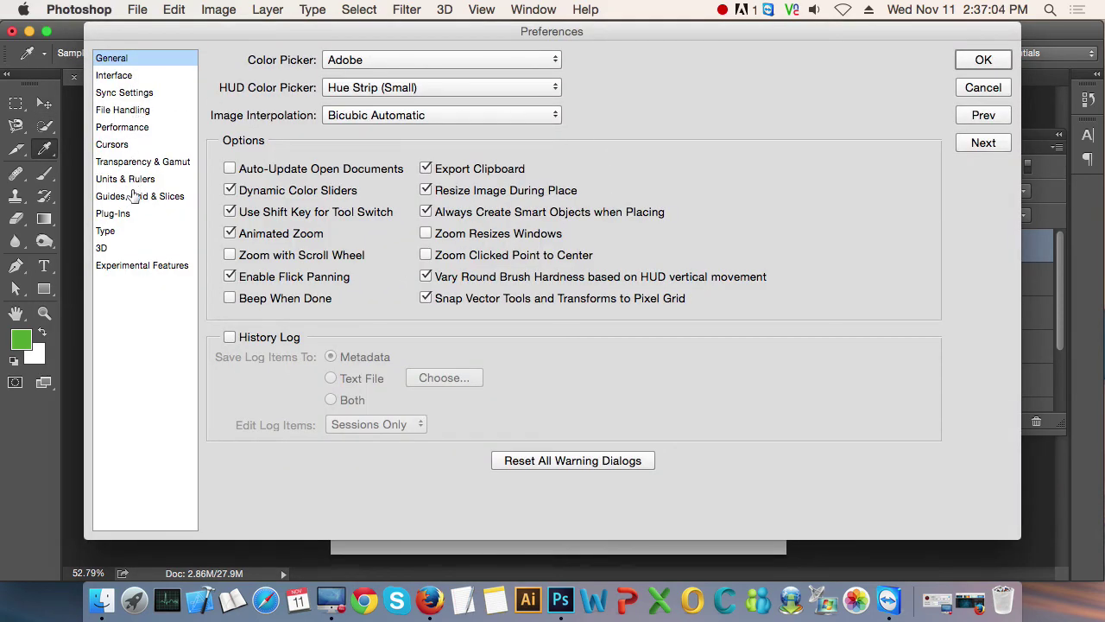
pyautogui.click(126, 129)
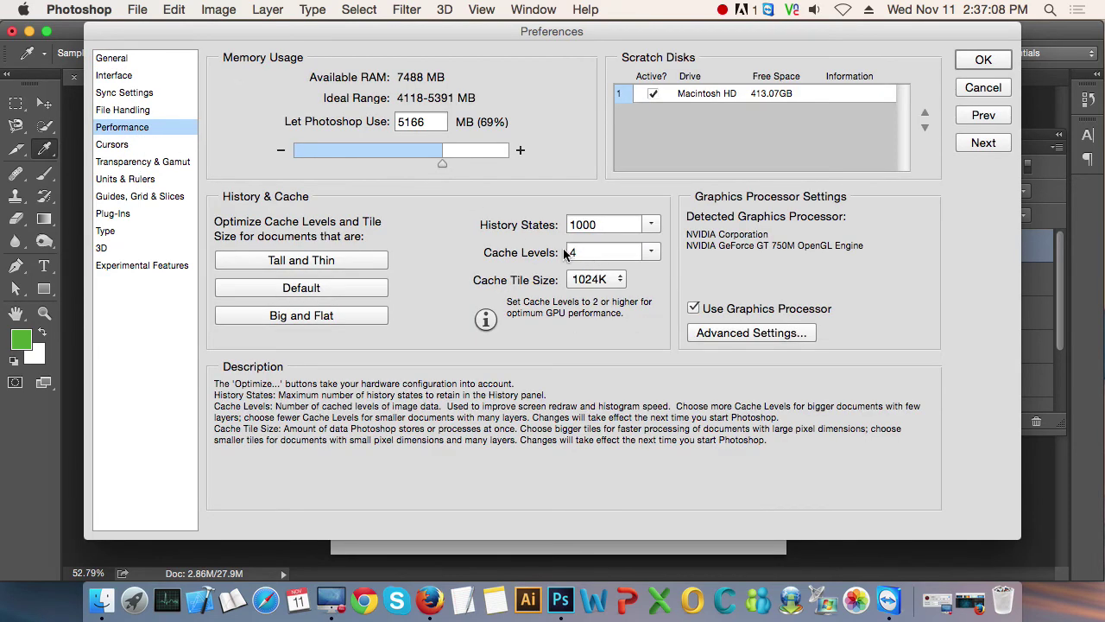
pyautogui.click(651, 224)
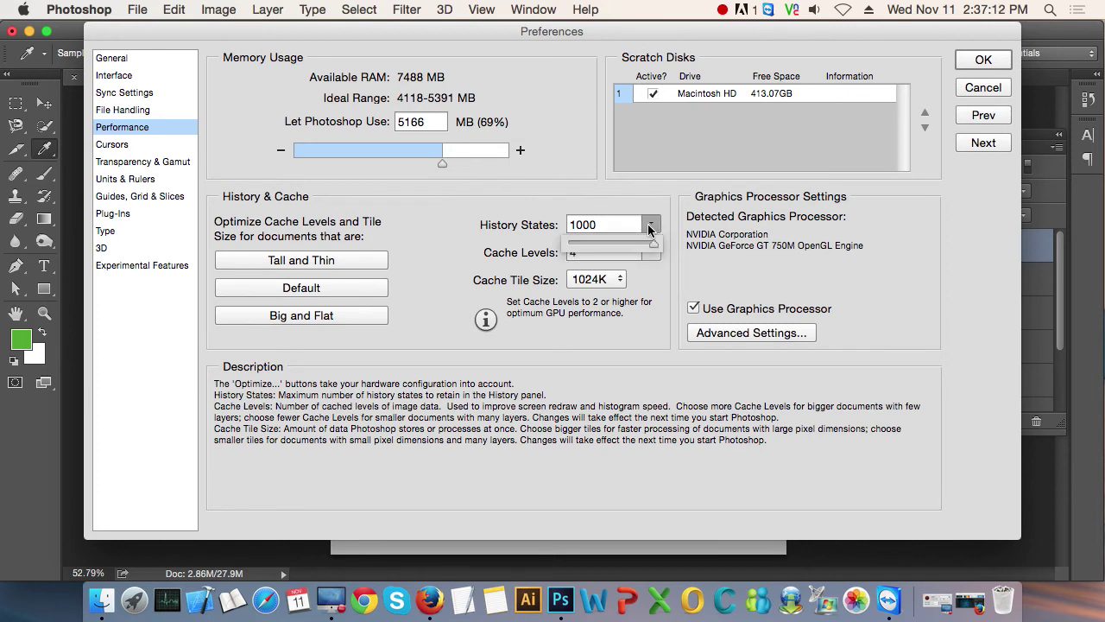
pyautogui.moveTo(656, 249); pyautogui.dragTo(661, 249)
pyautogui.doubleClick(610, 225)
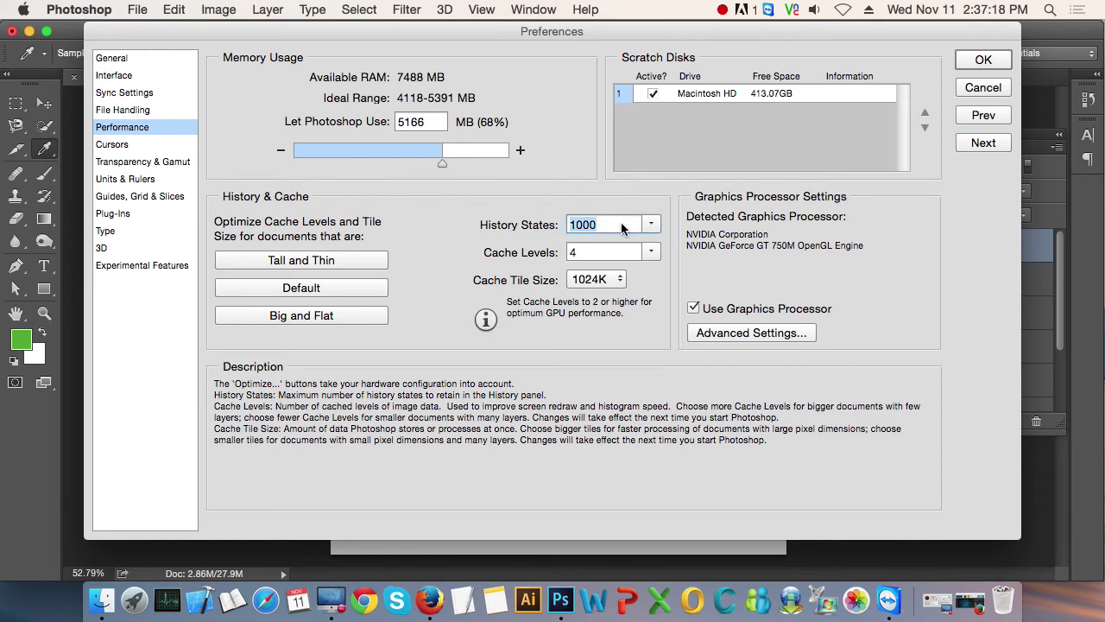
pyautogui.click(651, 225)
pyautogui.write('50')
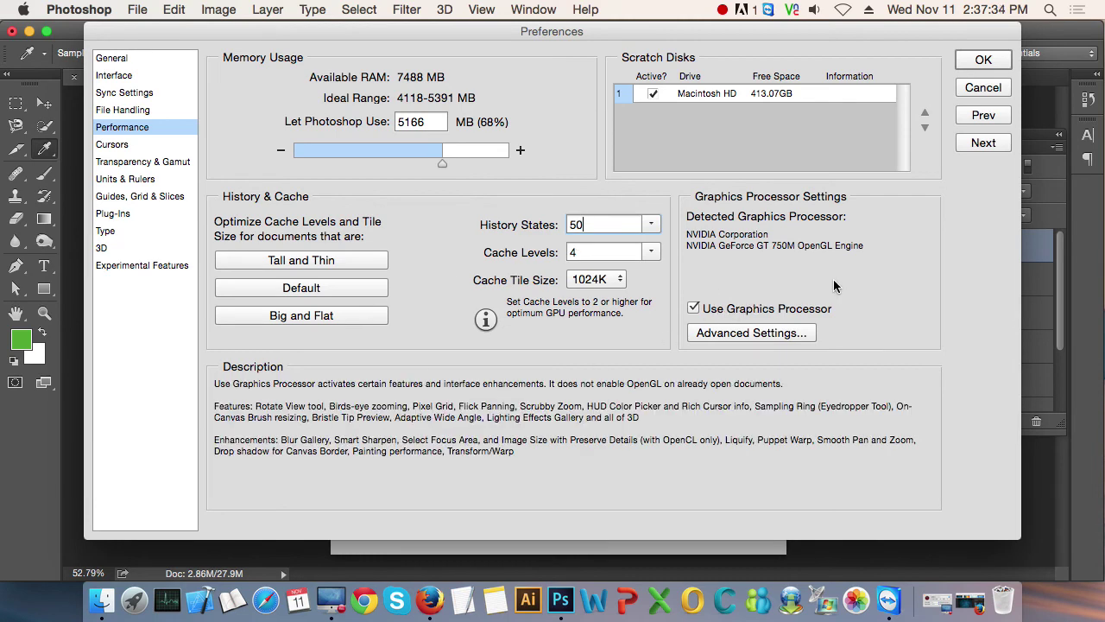
pyautogui.click(990, 60)
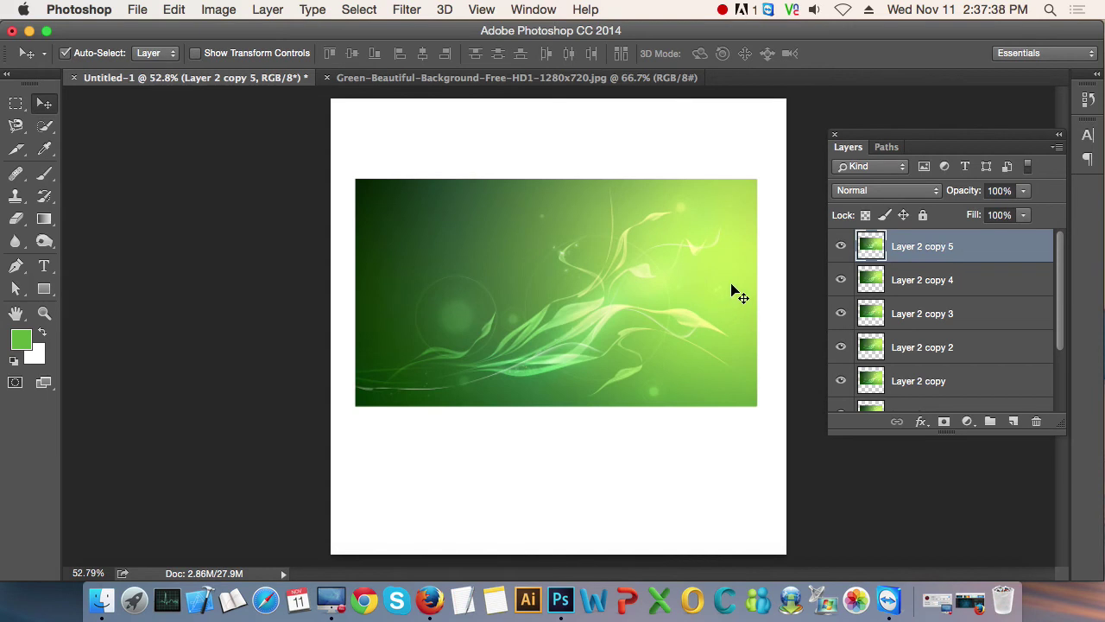
pyautogui.click(724, 11)
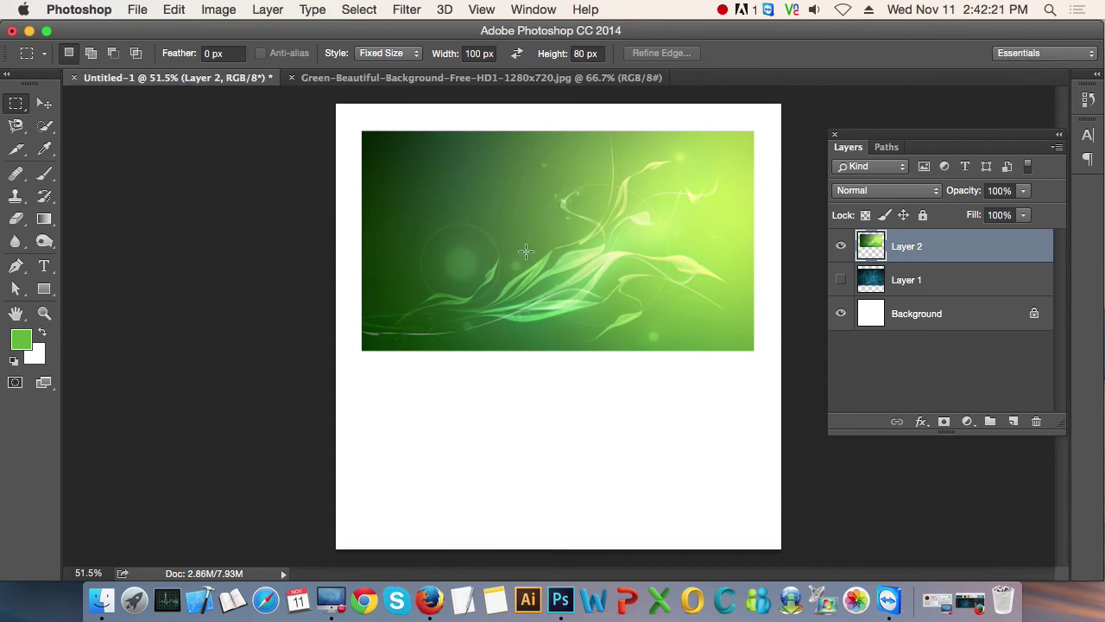
# Try 100×80 px fixed selections, then switch to Normal style and draw free rectangles over the green image.
pyautogui.moveTo(444, 151); pyautogui.dragTo(637, 258)
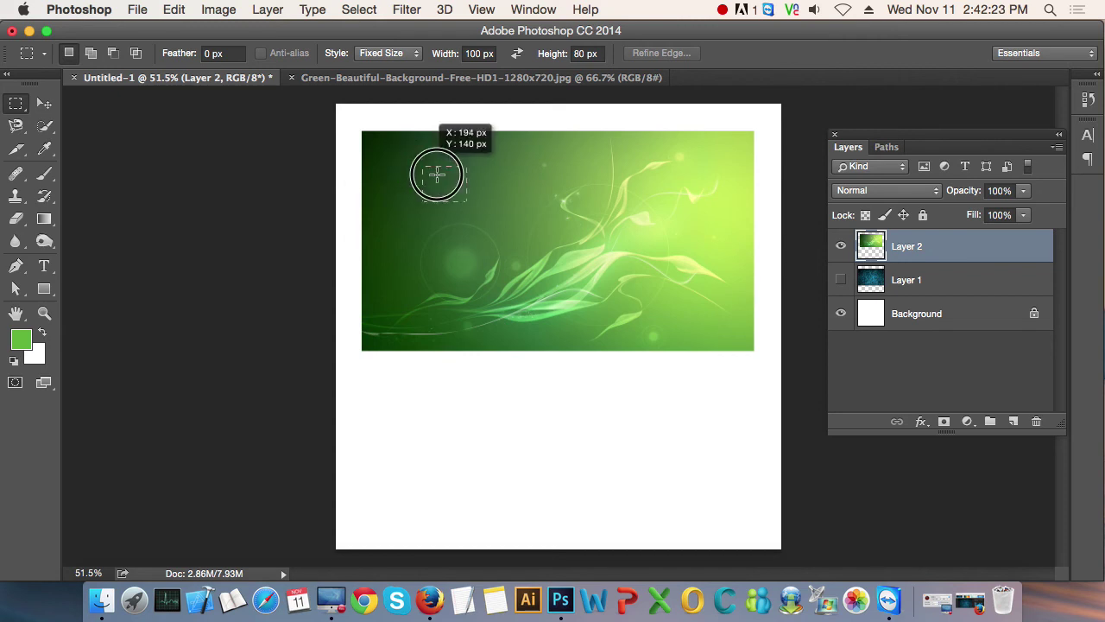
pyautogui.moveTo(570, 224); pyautogui.dragTo(518, 213)
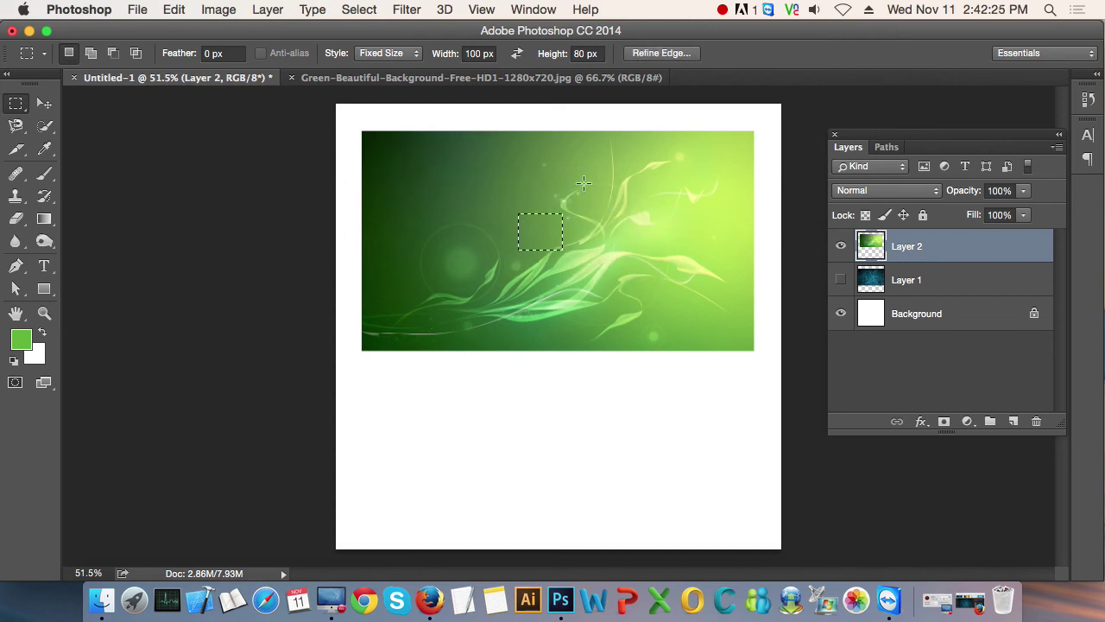
pyautogui.press('super+d')
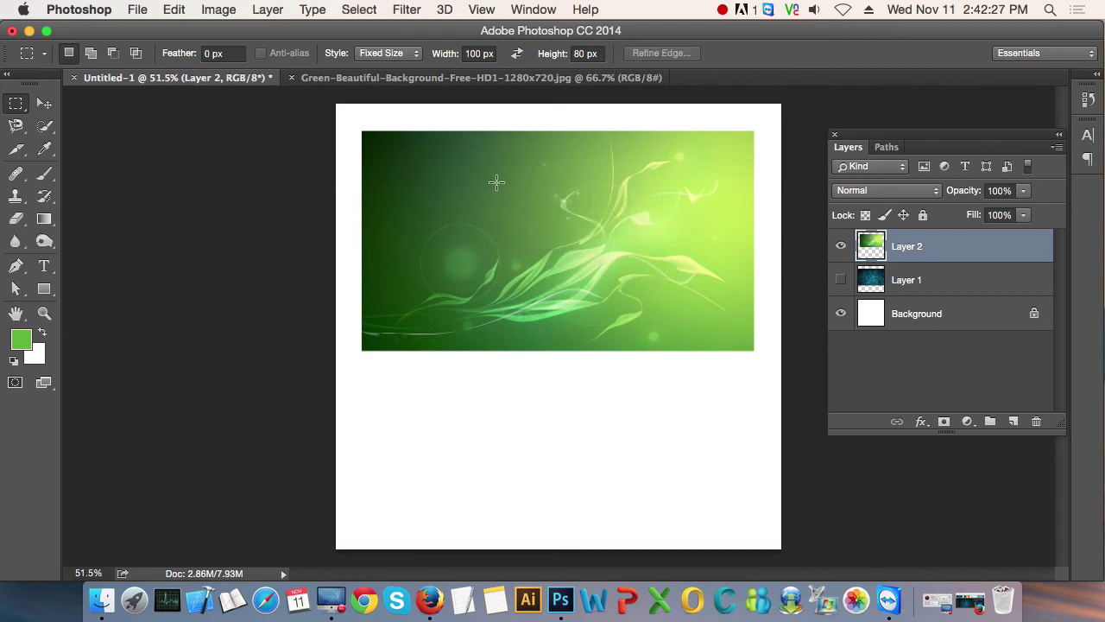
pyautogui.click(415, 54)
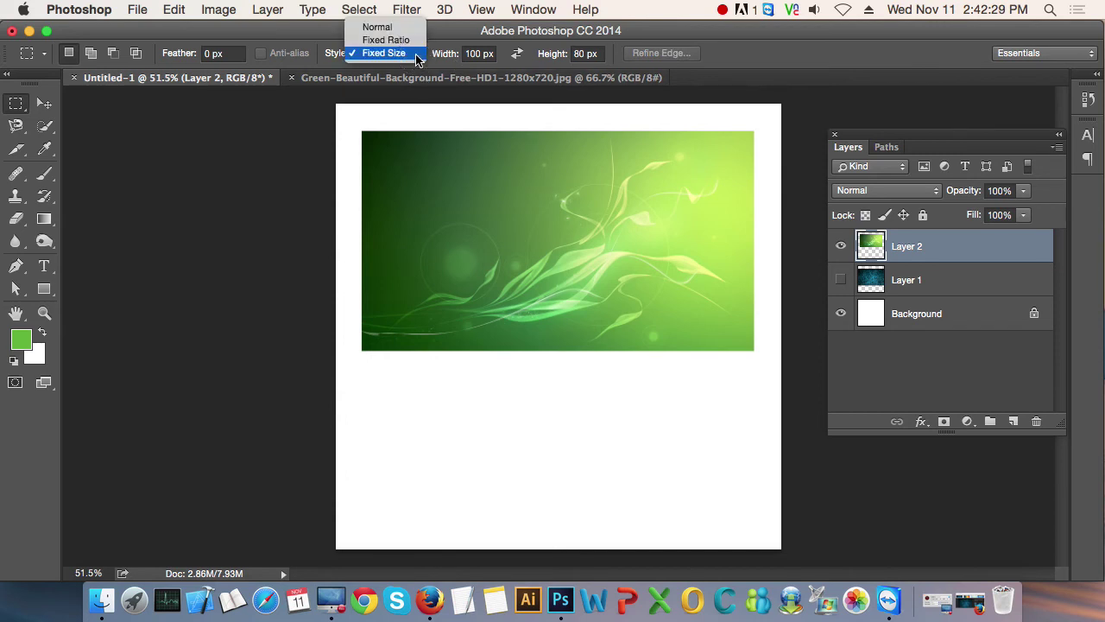
pyautogui.click(407, 29)
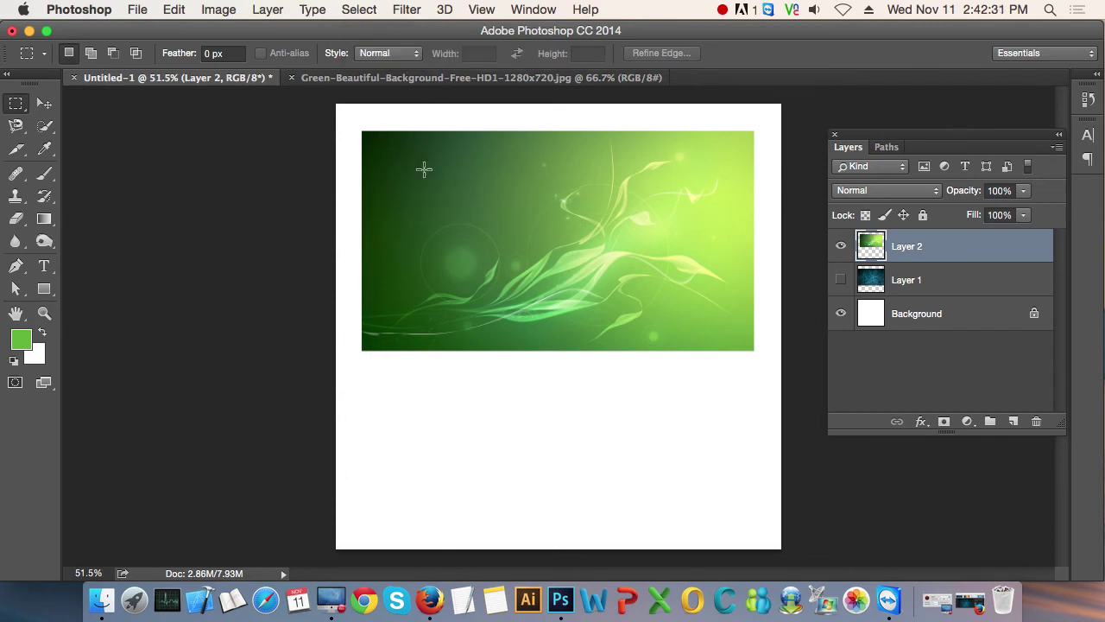
pyautogui.moveTo(423, 165); pyautogui.dragTo(656, 293)
pyautogui.click(687, 231)
pyautogui.moveTo(407, 165); pyautogui.dragTo(684, 326)
pyautogui.click(622, 178)
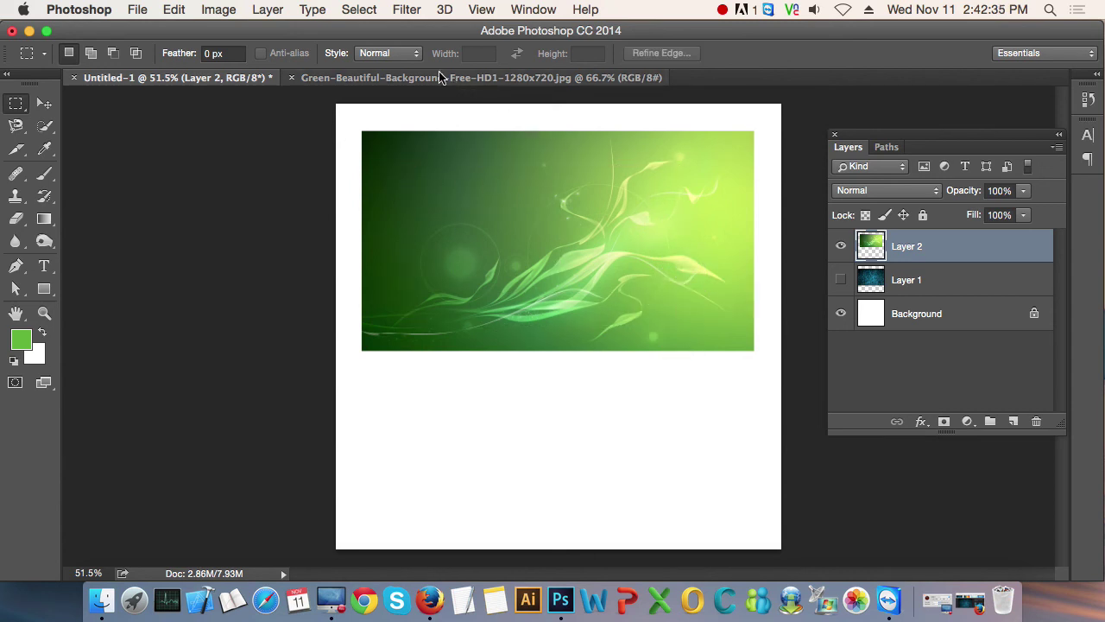
# Set the marquee Style to Fixed Size with Width 200 px and Height 200 px.
pyautogui.click(416, 54)
pyautogui.click(408, 79)
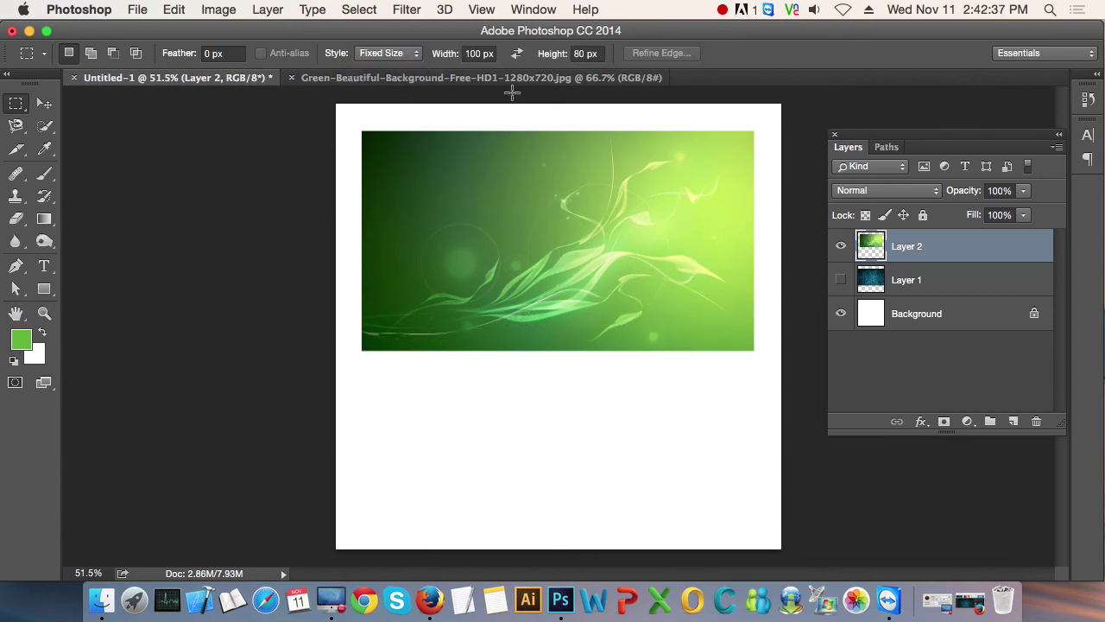
pyautogui.moveTo(496, 54); pyautogui.dragTo(464, 53)
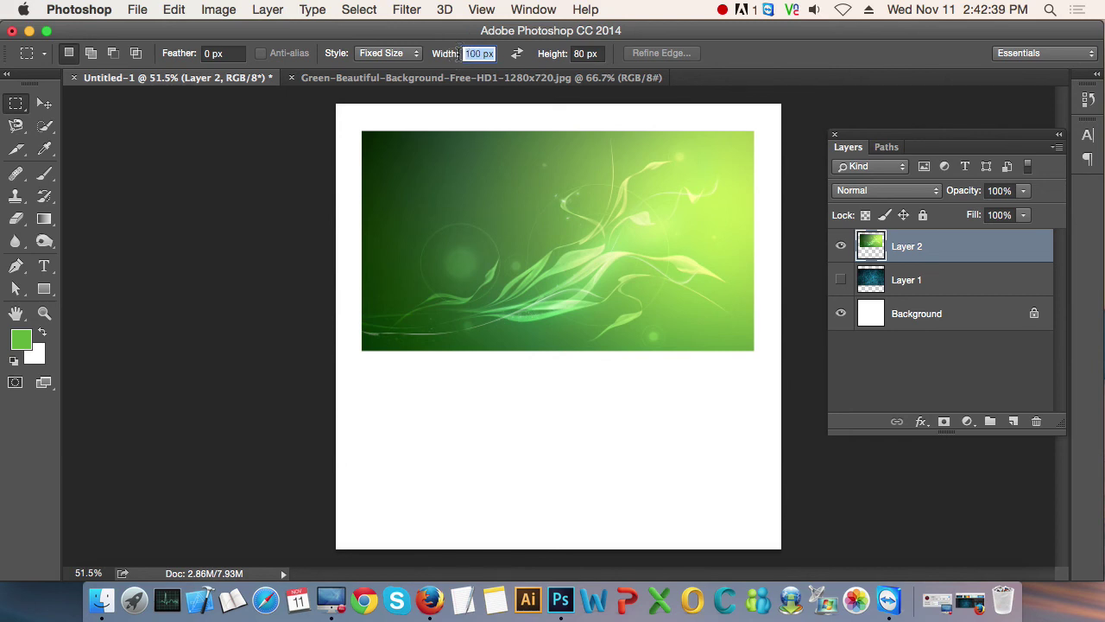
pyautogui.write('200')
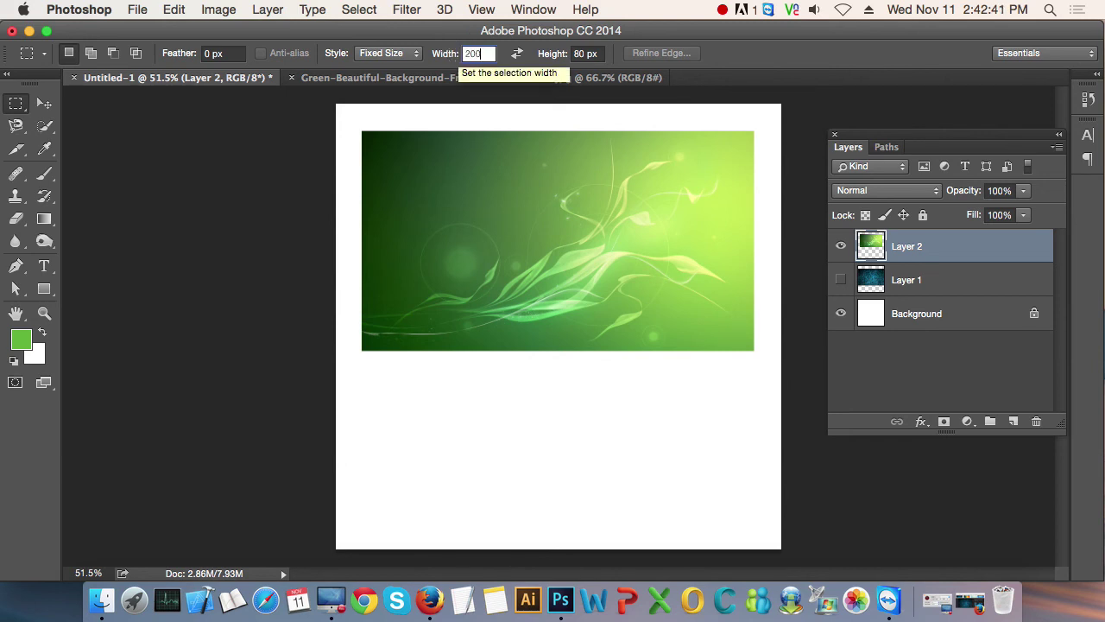
pyautogui.press('Tab')
pyautogui.write('2')
pyautogui.press('Return')
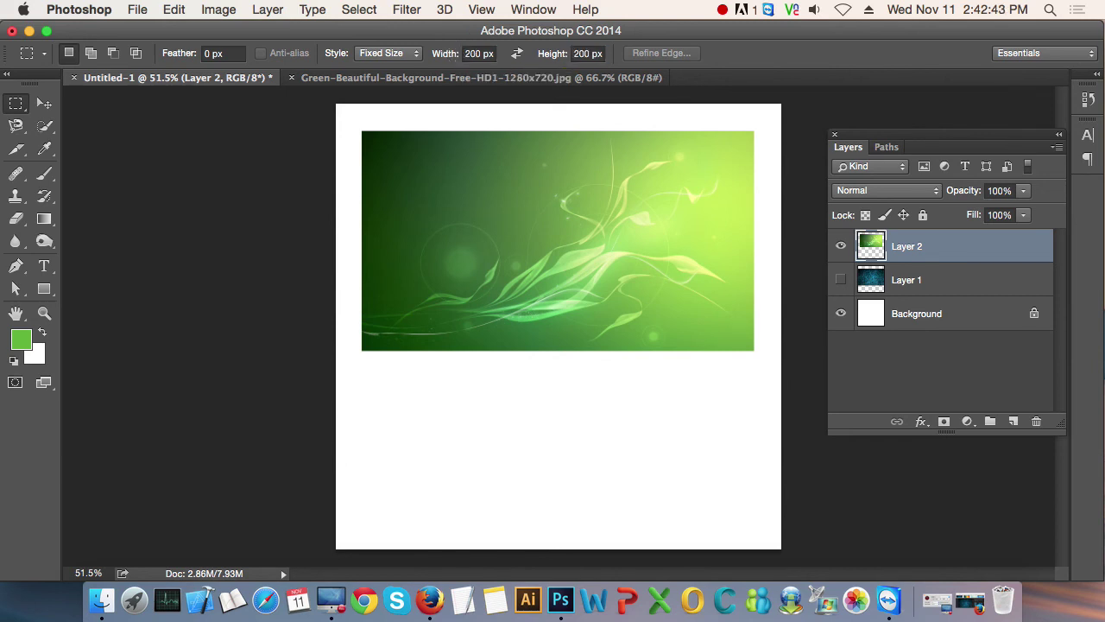
# Place 200×200 px square selections at various spots on the green image, deselecting each time.
pyautogui.click(477, 194)
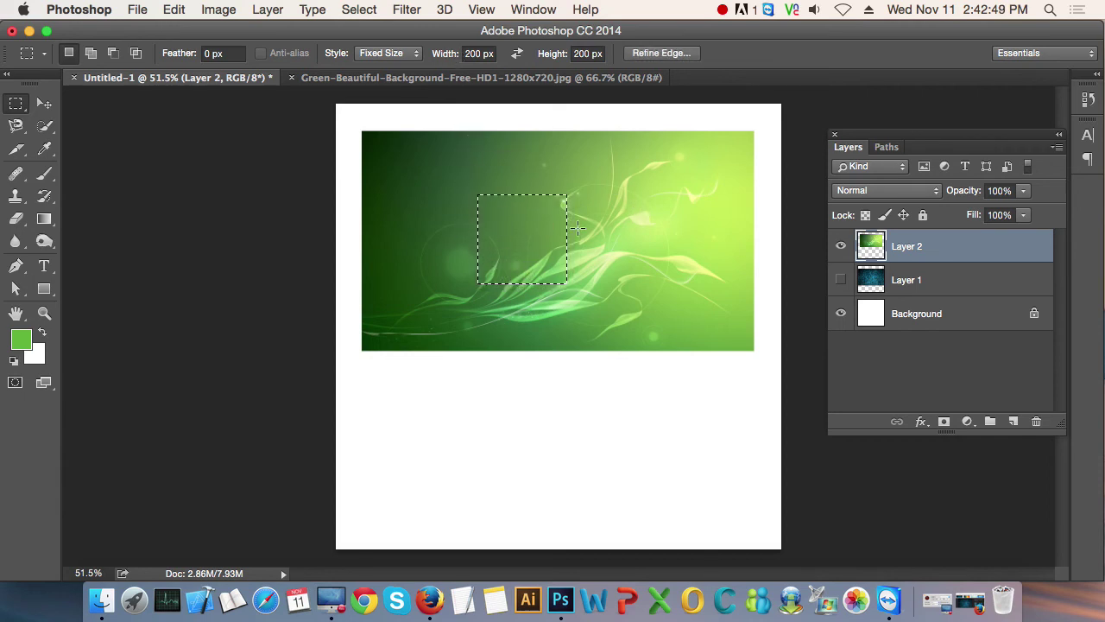
pyautogui.click(630, 239)
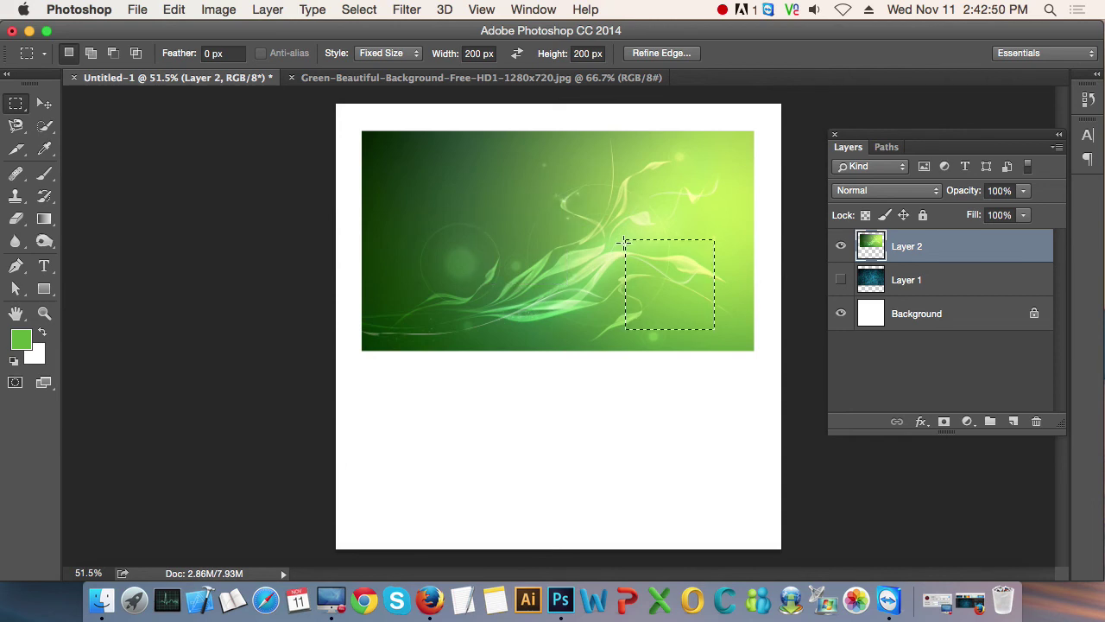
pyautogui.click(547, 210)
pyautogui.click(454, 209)
pyautogui.press('super+d')
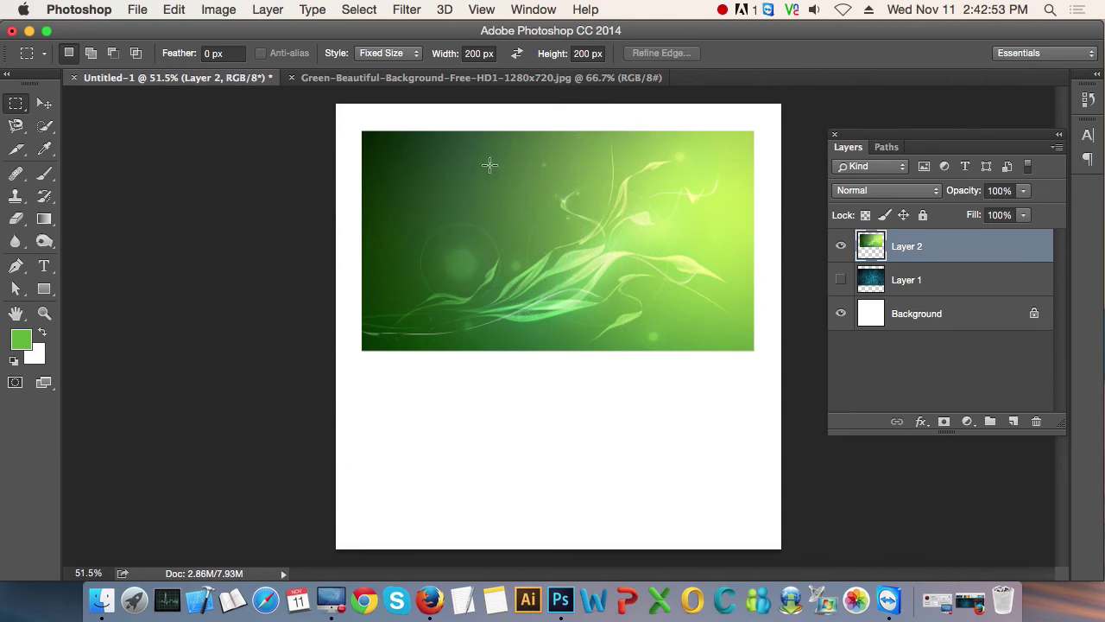
pyautogui.click(507, 252)
pyautogui.press('super+d')
pyautogui.click(630, 205)
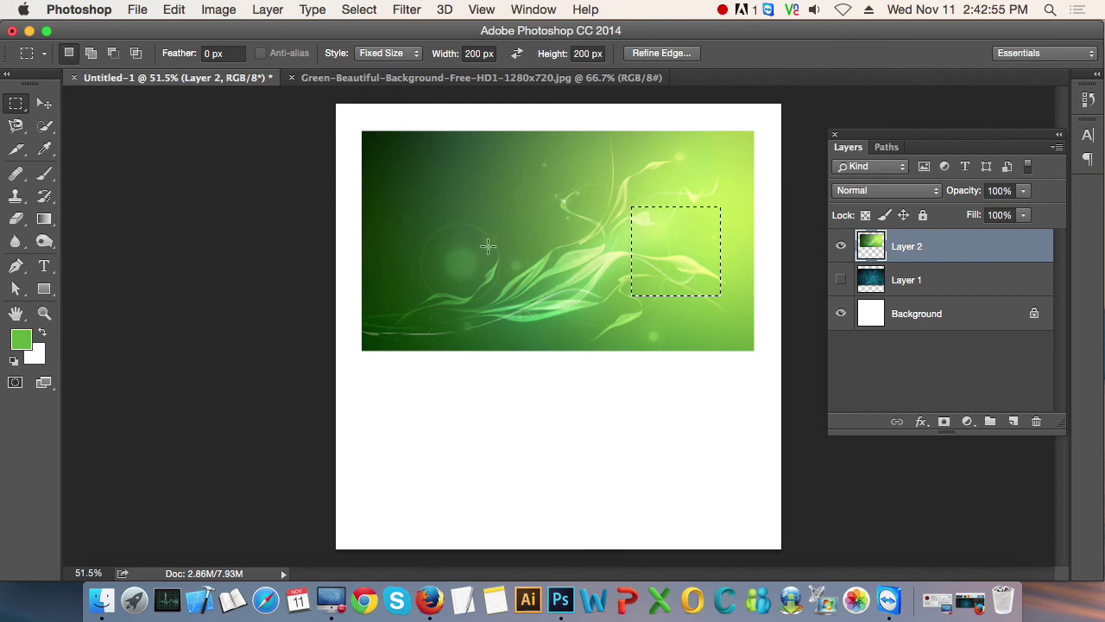
pyautogui.click(485, 233)
pyautogui.press('super+d')
pyautogui.click(598, 200)
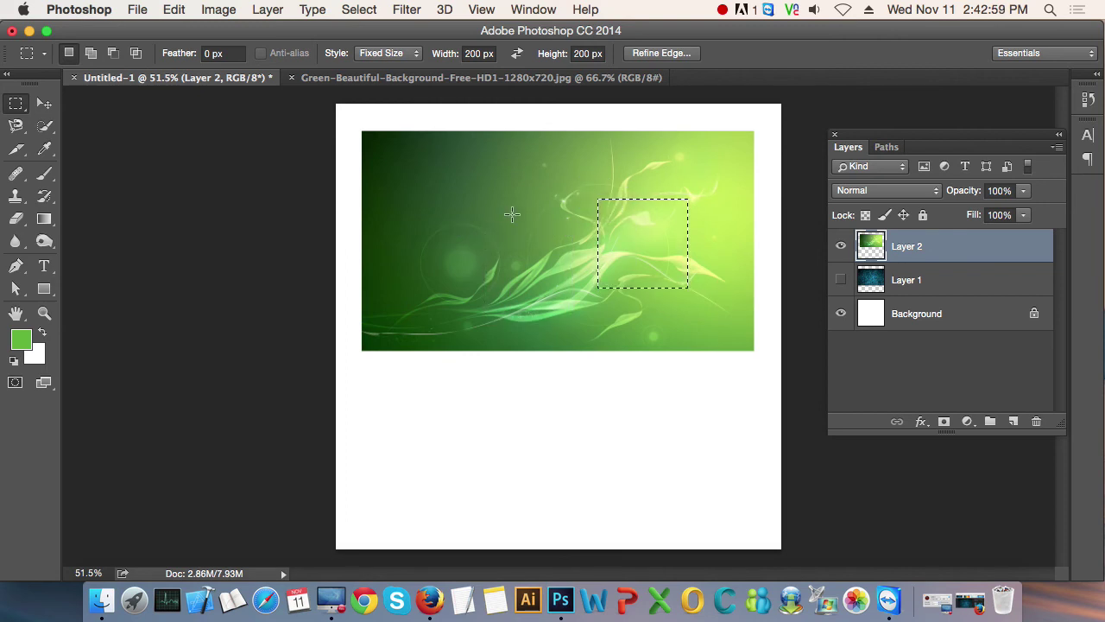
pyautogui.press('super+d')
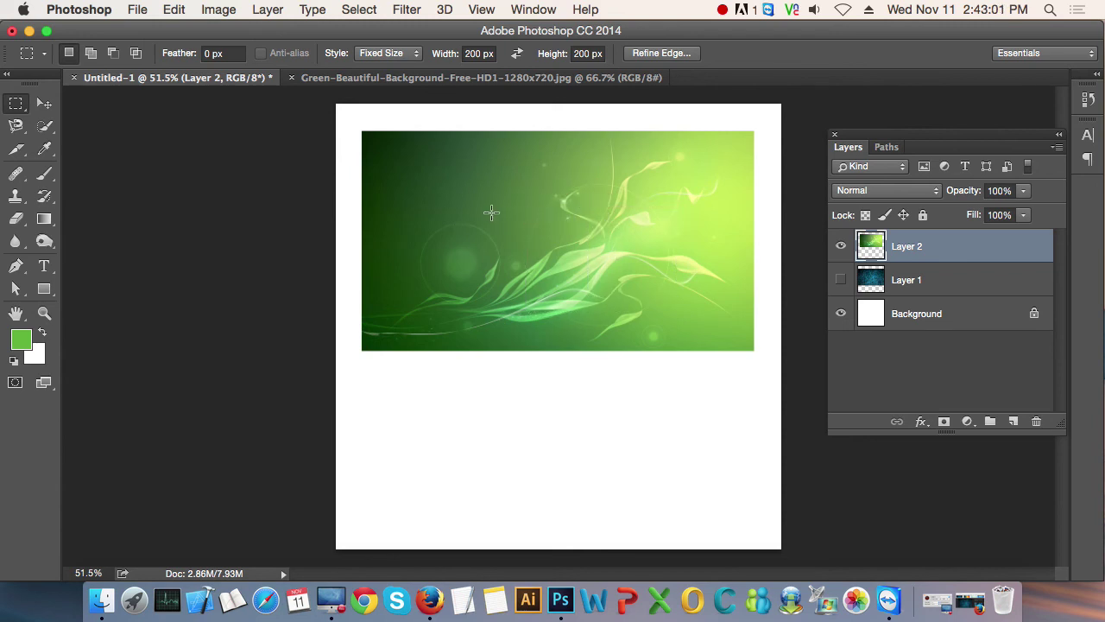
pyautogui.moveTo(542, 189); pyautogui.dragTo(501, 203)
pyautogui.click(642, 208)
pyautogui.click(522, 211)
pyautogui.click(672, 217)
pyautogui.click(546, 239)
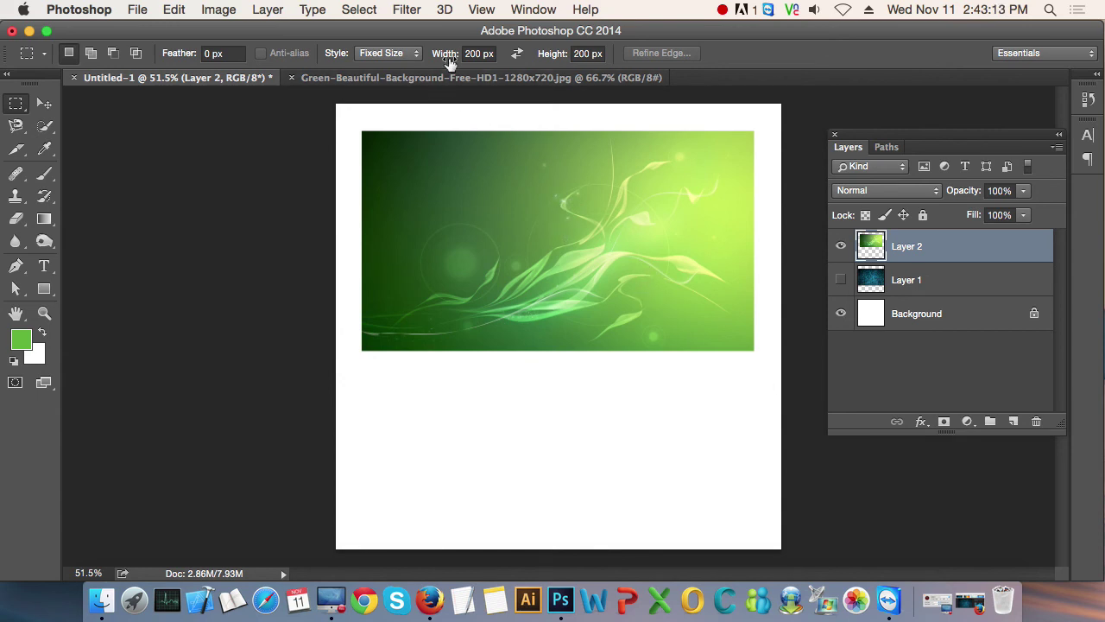
# Switch the marquee Style to Fixed Ratio.
pyautogui.click(418, 56)
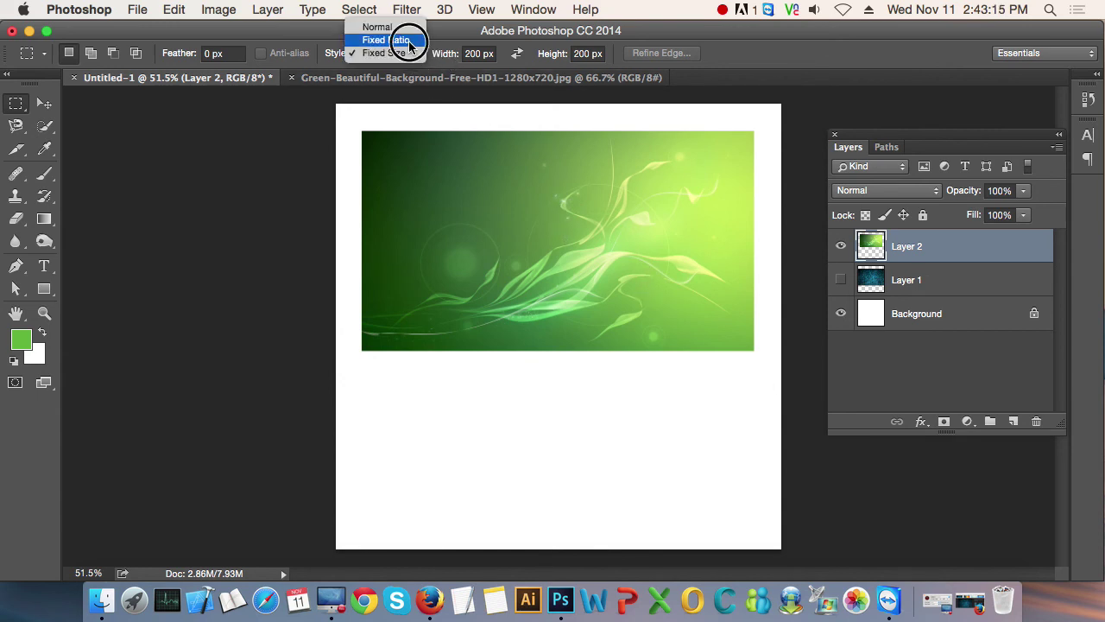
pyautogui.click(390, 38)
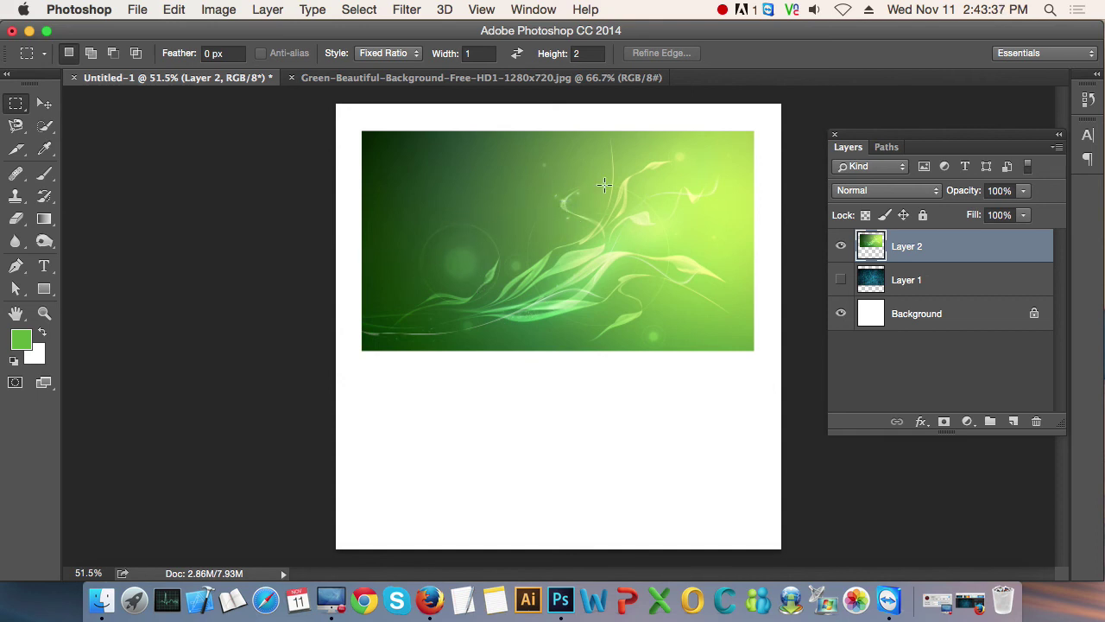
pyautogui.rightClick(505, 201)
pyautogui.click(494, 199)
pyautogui.click(410, 55)
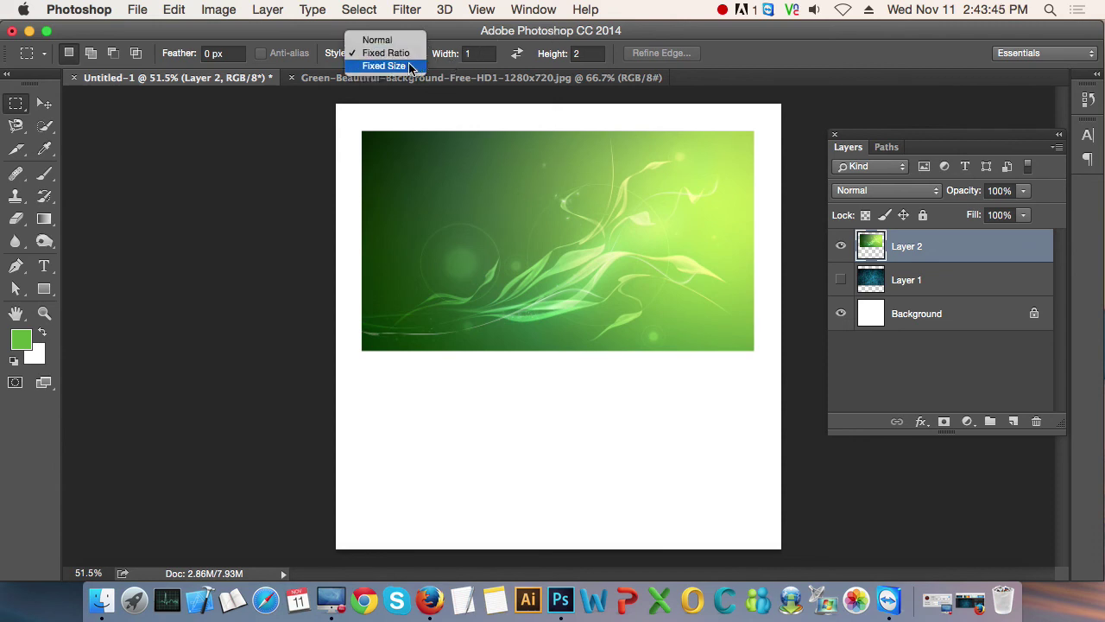
pyautogui.click(407, 57)
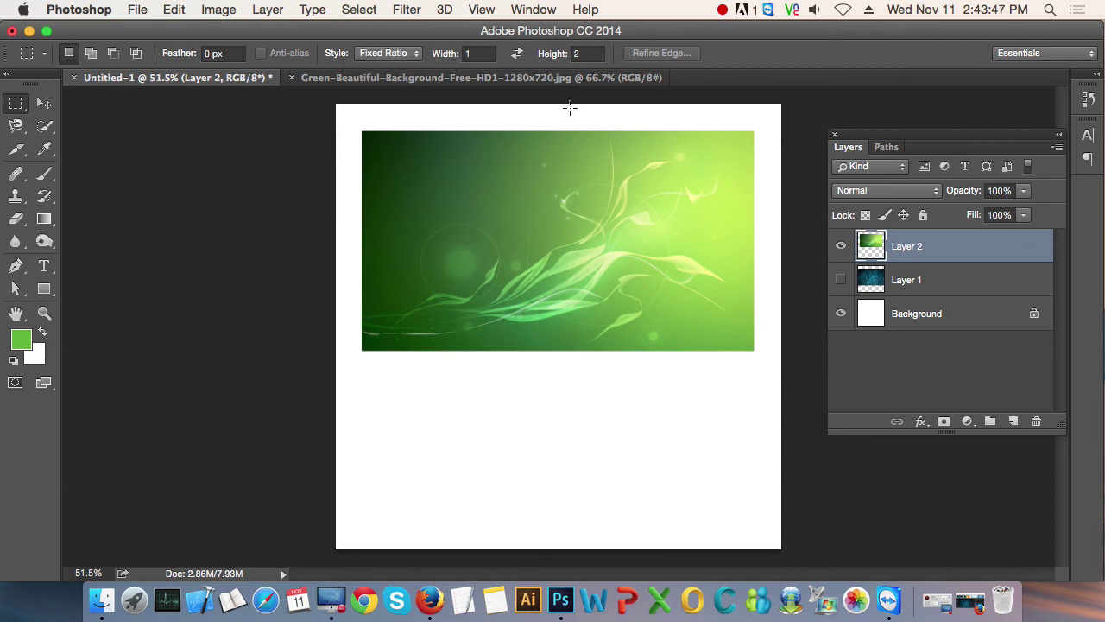
# Enter a Fixed Ratio of Width 2 and Height 4.
pyautogui.click(480, 53)
pyautogui.write('2')
pyautogui.press('Tab')
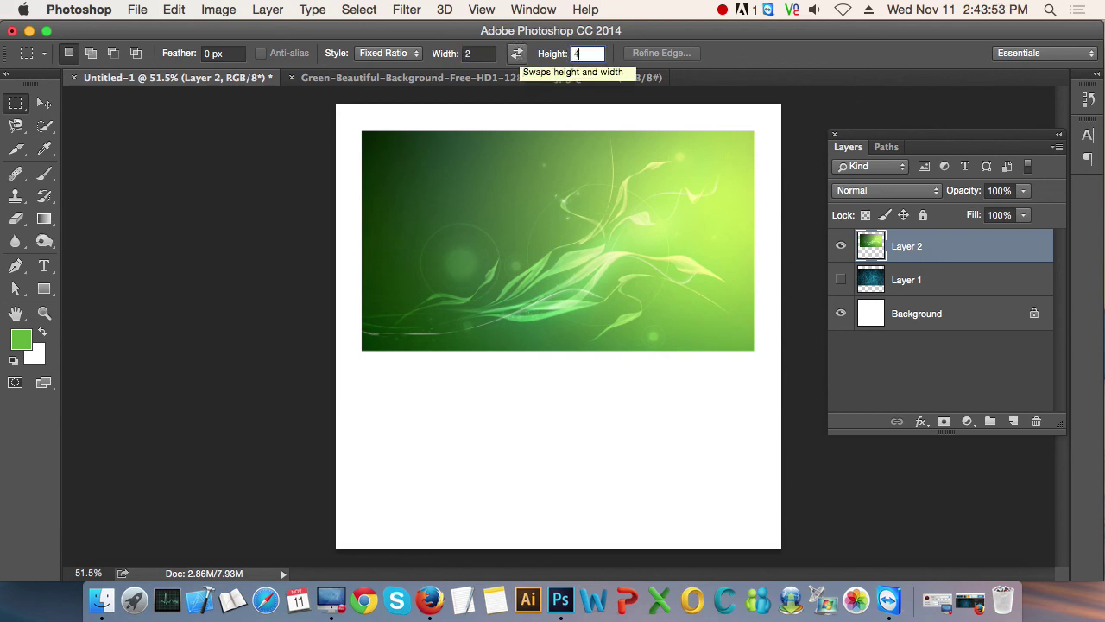
pyautogui.write('4')
pyautogui.press('Return')
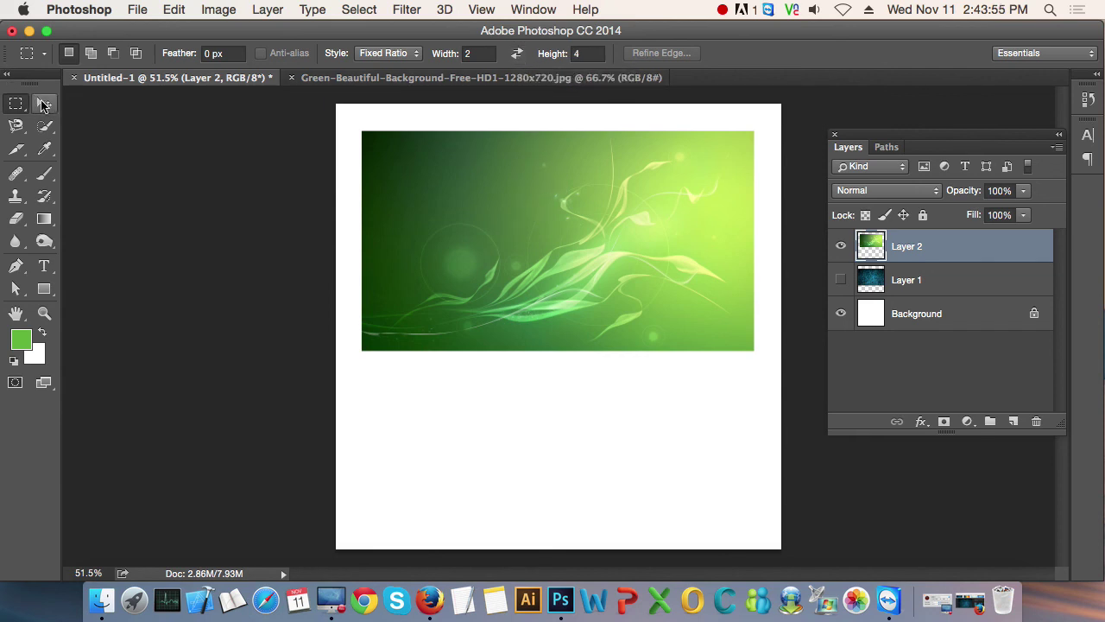
# Switch to the Move tool and back to Rectangular Marquee, confirming Fixed Ratio stays selected.
pyautogui.click(44, 104)
pyautogui.click(15, 104)
pyautogui.click(413, 53)
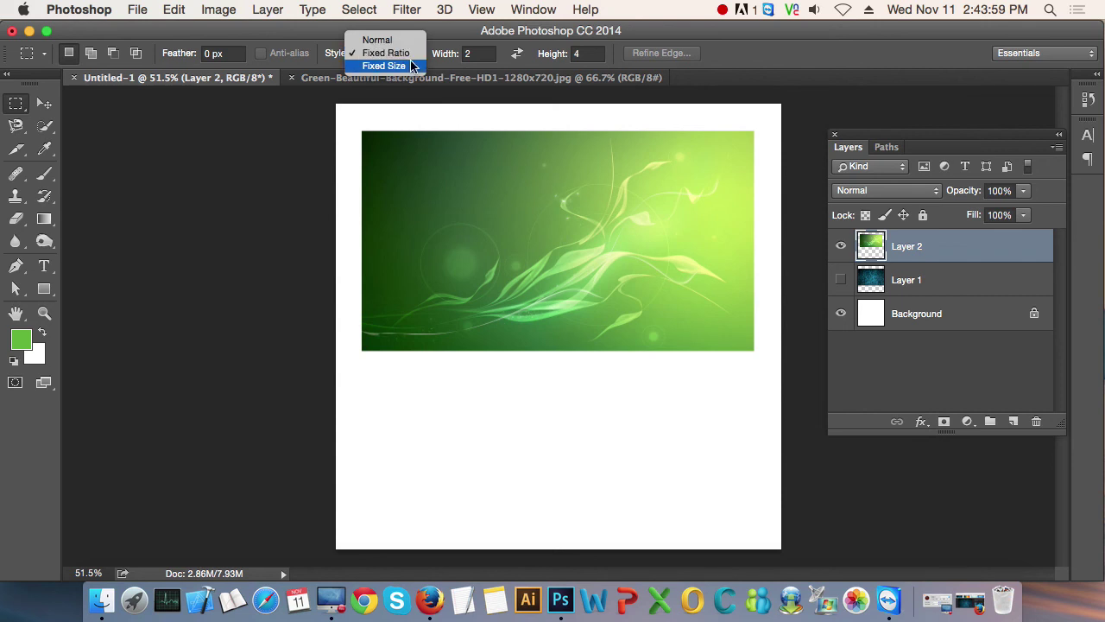
pyautogui.click(393, 54)
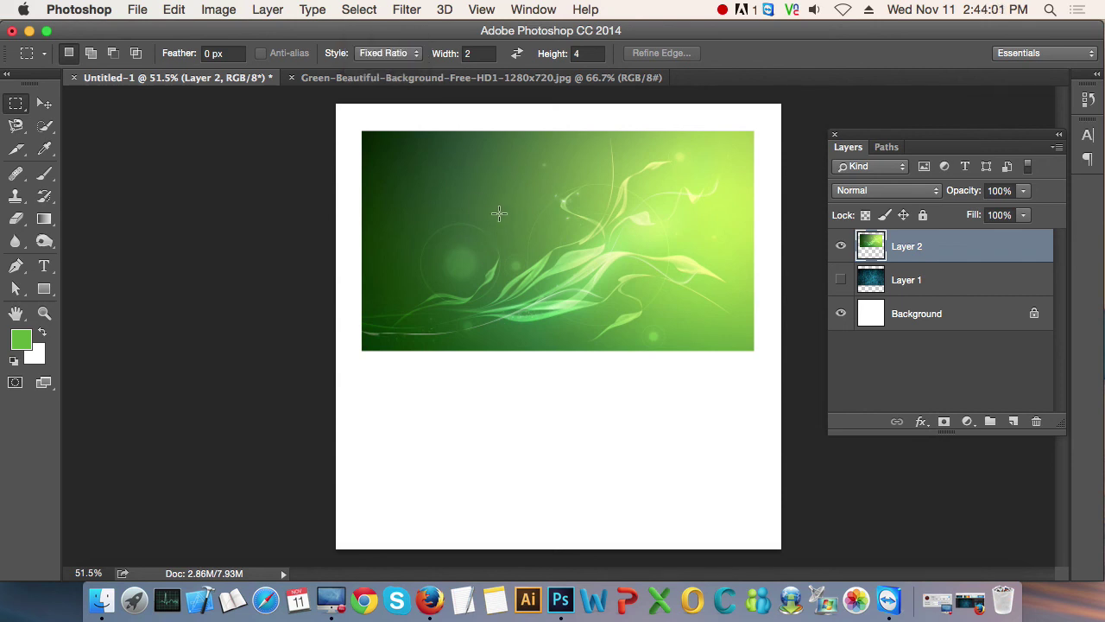
# Draw several 2:4 fixed-ratio selections on the zoomed-in green image, deselecting each.
pyautogui.moveTo(490, 203); pyautogui.dragTo(527, 206)
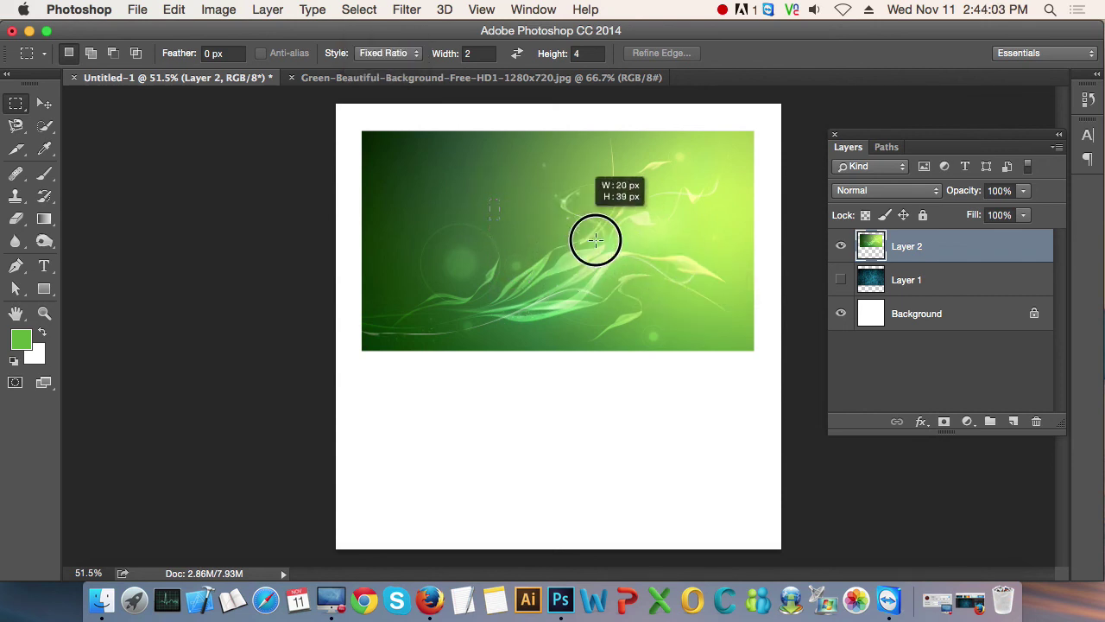
pyautogui.moveTo(526, 206); pyautogui.dragTo(659, 294)
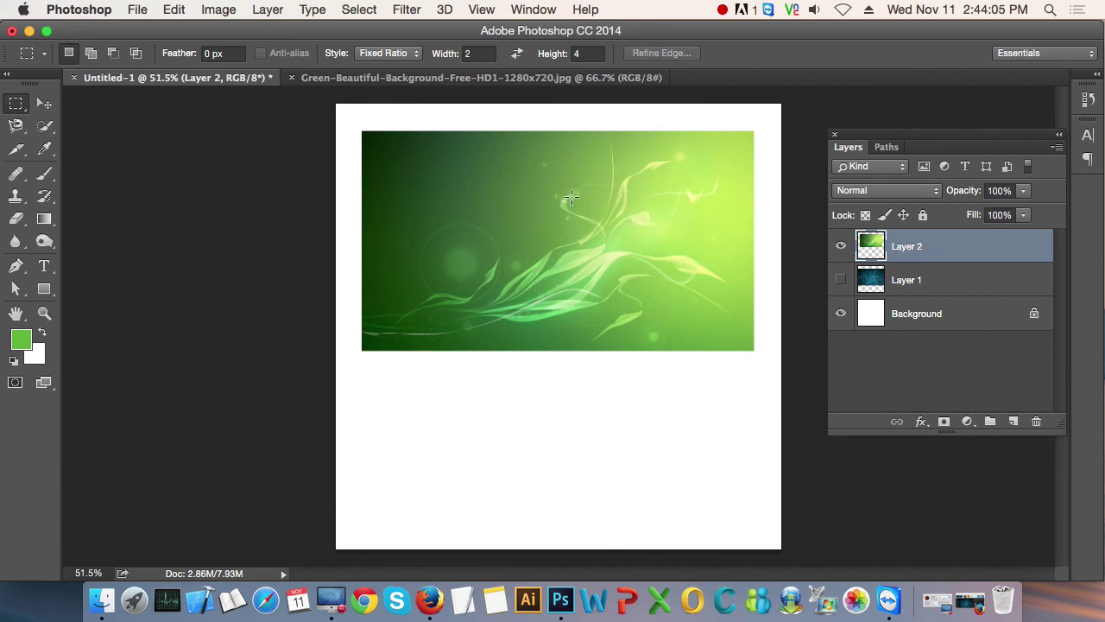
pyautogui.press('super+plus')
pyautogui.scroll(2, 547, 247)
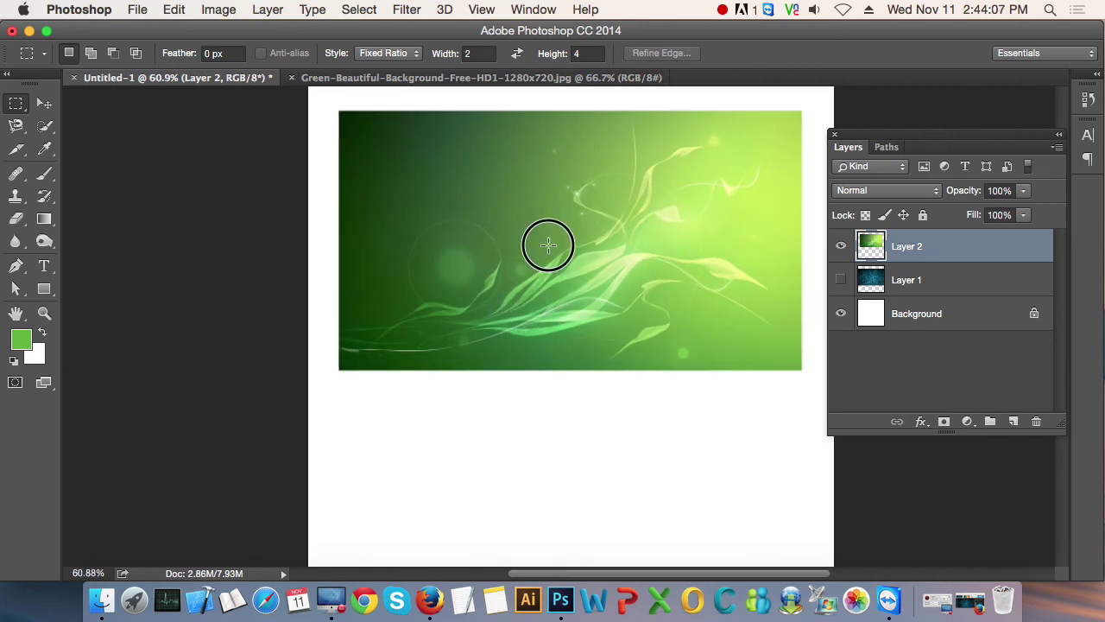
pyautogui.scroll(2, 481, 242)
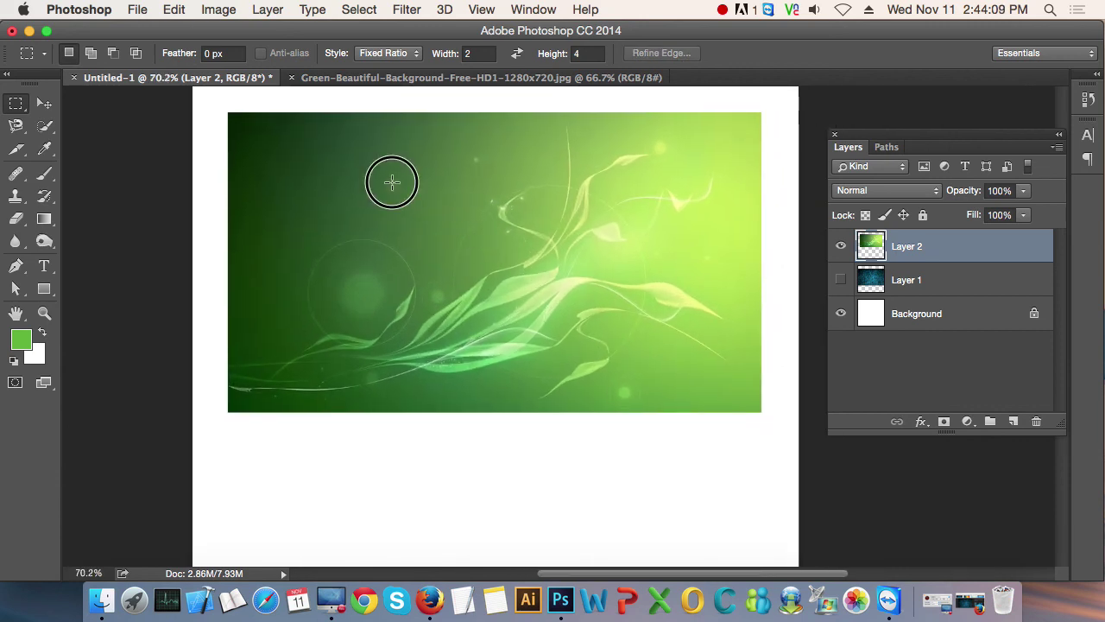
pyautogui.moveTo(391, 182)
pyautogui.mouseDown()
pyautogui.moveTo(666, 371)
pyautogui.moveTo(654, 354)
pyautogui.moveTo(674, 345)
pyautogui.moveTo(476, 173)
pyautogui.moveTo(647, 323)
pyautogui.moveTo(585, 256)
pyautogui.moveTo(655, 313)
pyautogui.moveTo(513, 172)
pyautogui.moveTo(573, 254)
pyautogui.moveTo(743, 394)
pyautogui.moveTo(567, 239)
pyautogui.moveTo(728, 393)
pyautogui.moveTo(669, 305)
pyautogui.moveTo(458, 314)
pyautogui.mouseUp()
pyautogui.click(529, 230)
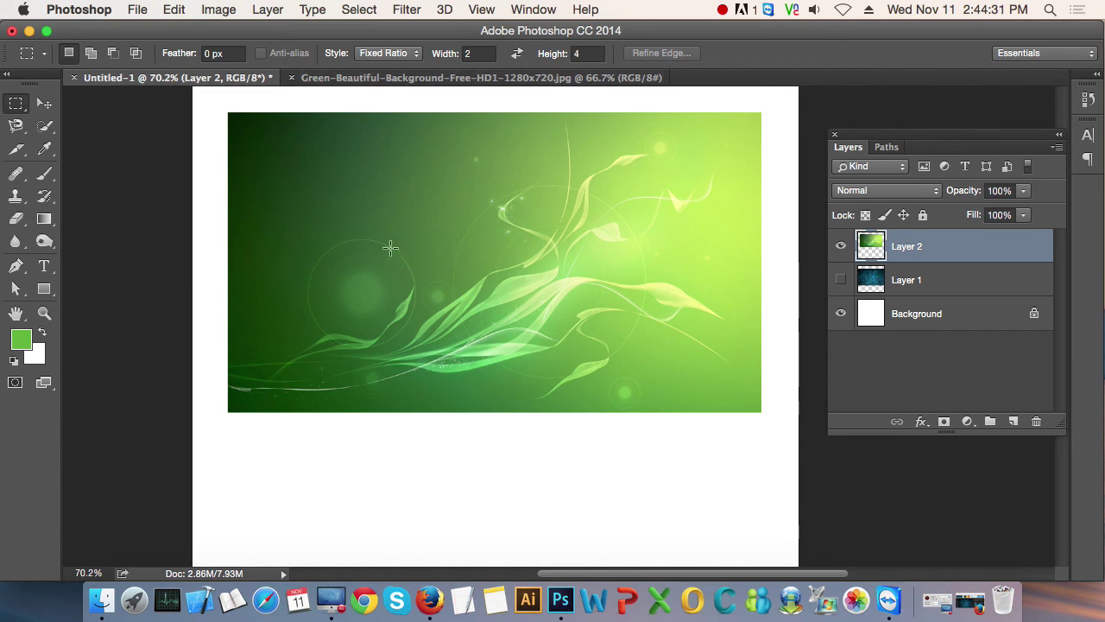
pyautogui.moveTo(374, 177)
pyautogui.mouseDown()
pyautogui.moveTo(598, 383)
pyautogui.moveTo(572, 264)
pyautogui.mouseUp()
pyautogui.click(566, 246)
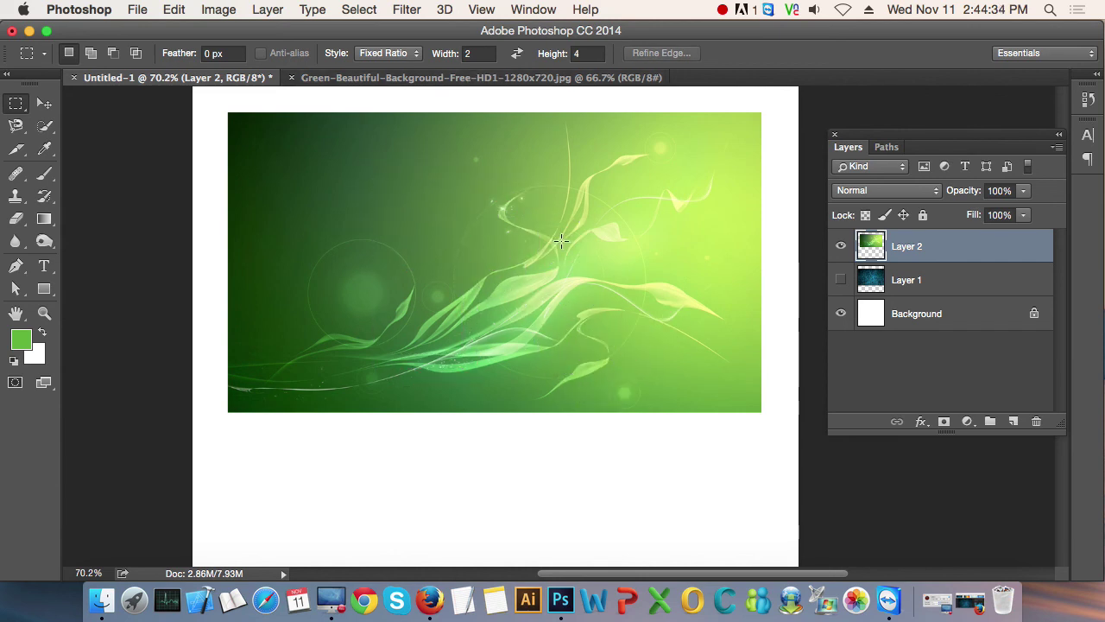
# Reset marquee Style to Normal, nudge the green layer down with Shift+Down, and select a free rectangle.
pyautogui.click(416, 54)
pyautogui.click(380, 38)
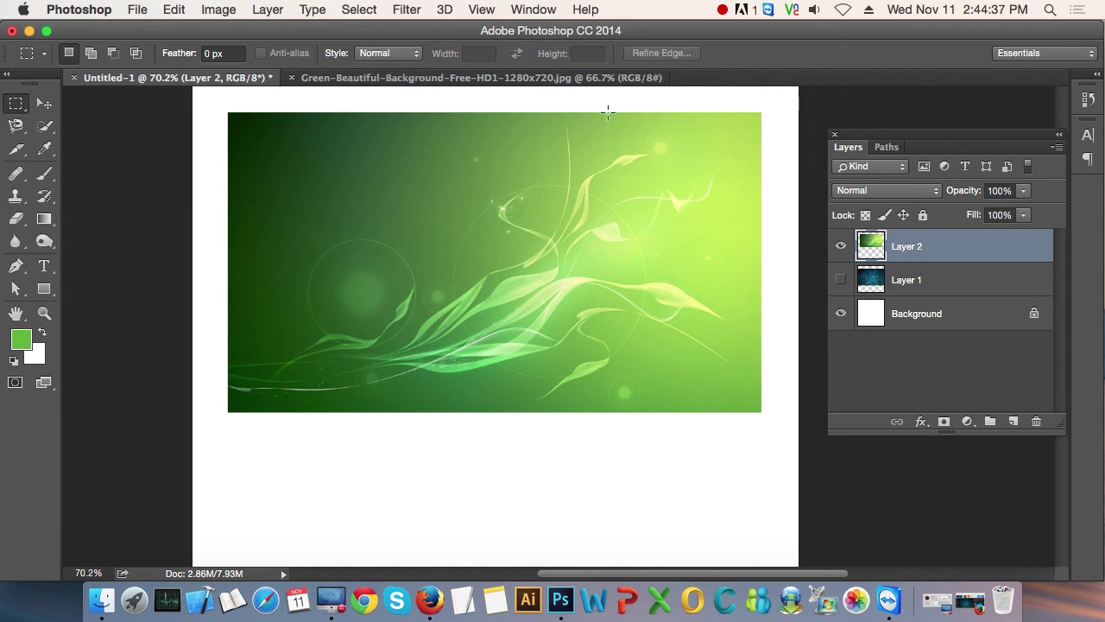
pyautogui.click(45, 104)
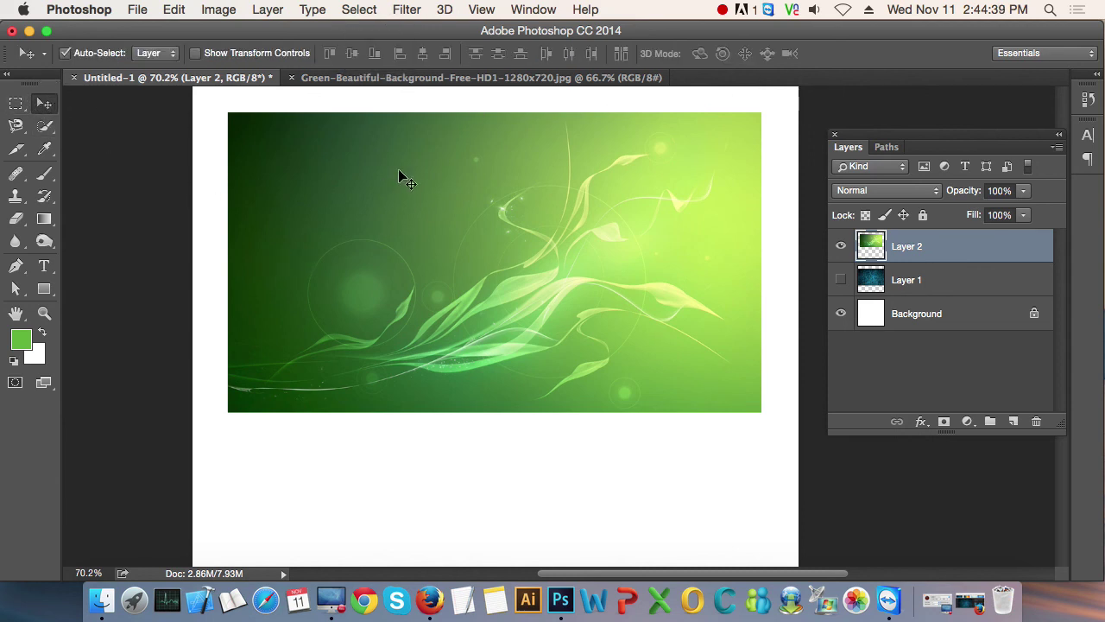
pyautogui.hotkey('shift', 'Down')
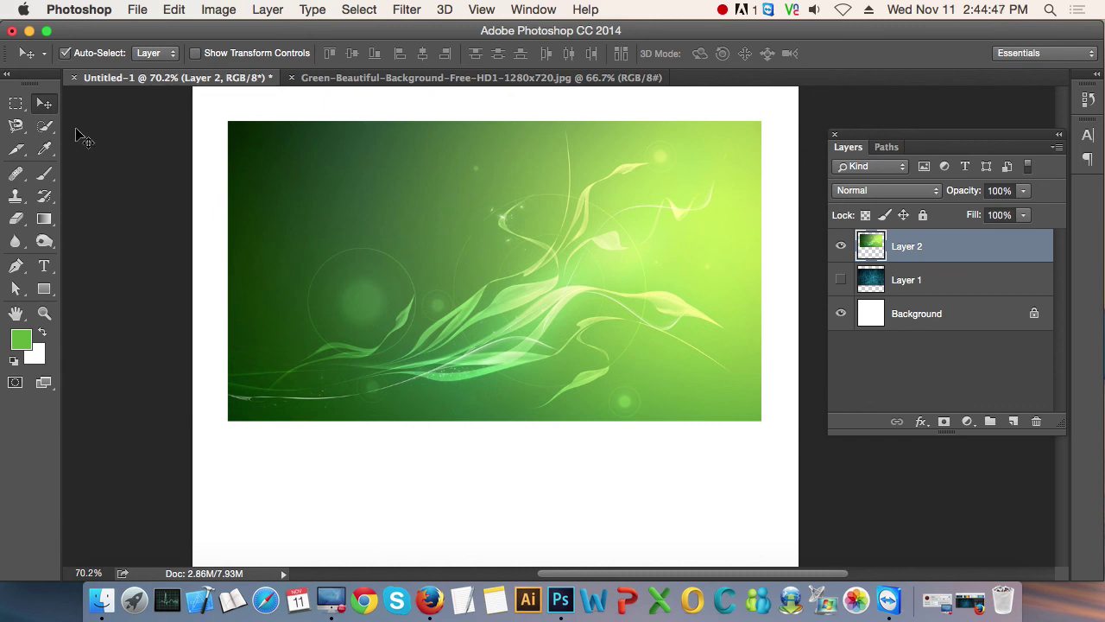
pyautogui.click(16, 104)
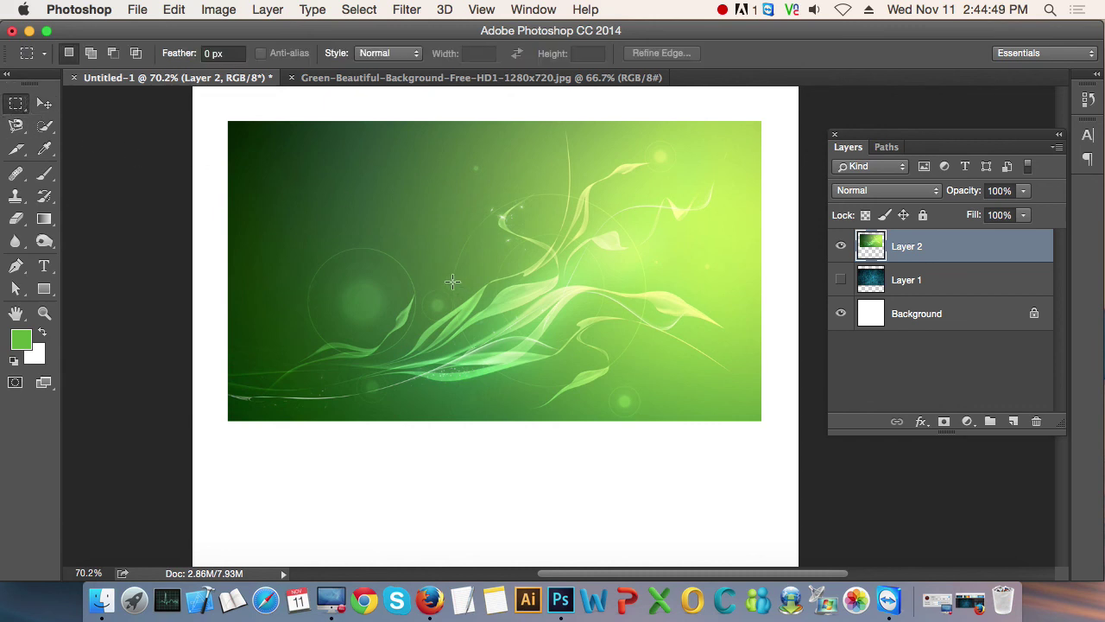
pyautogui.moveTo(361, 194); pyautogui.dragTo(523, 325)
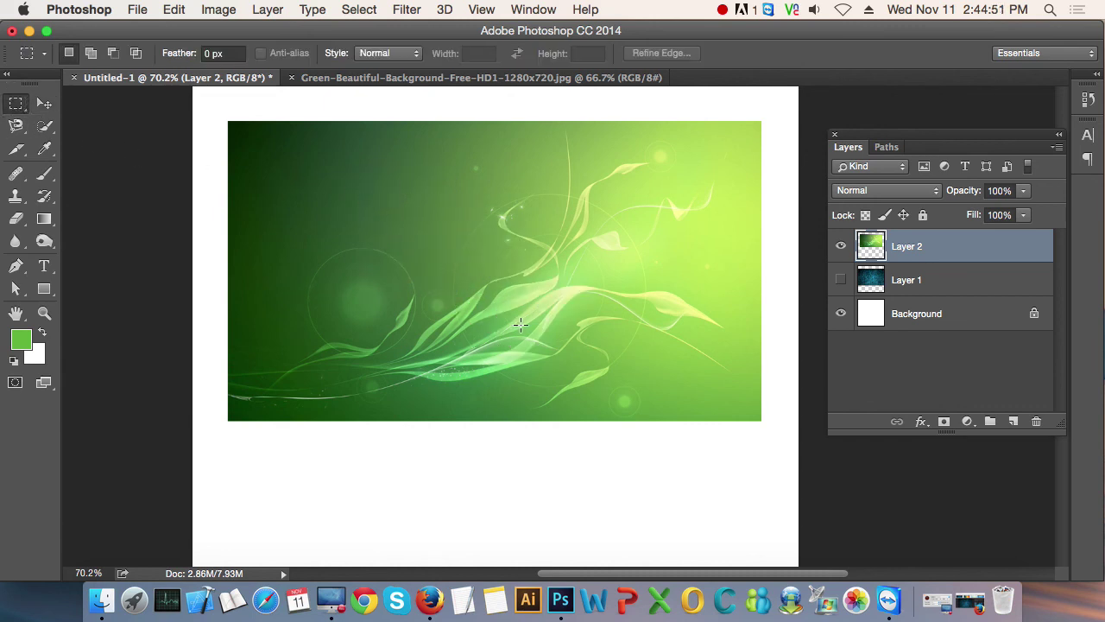